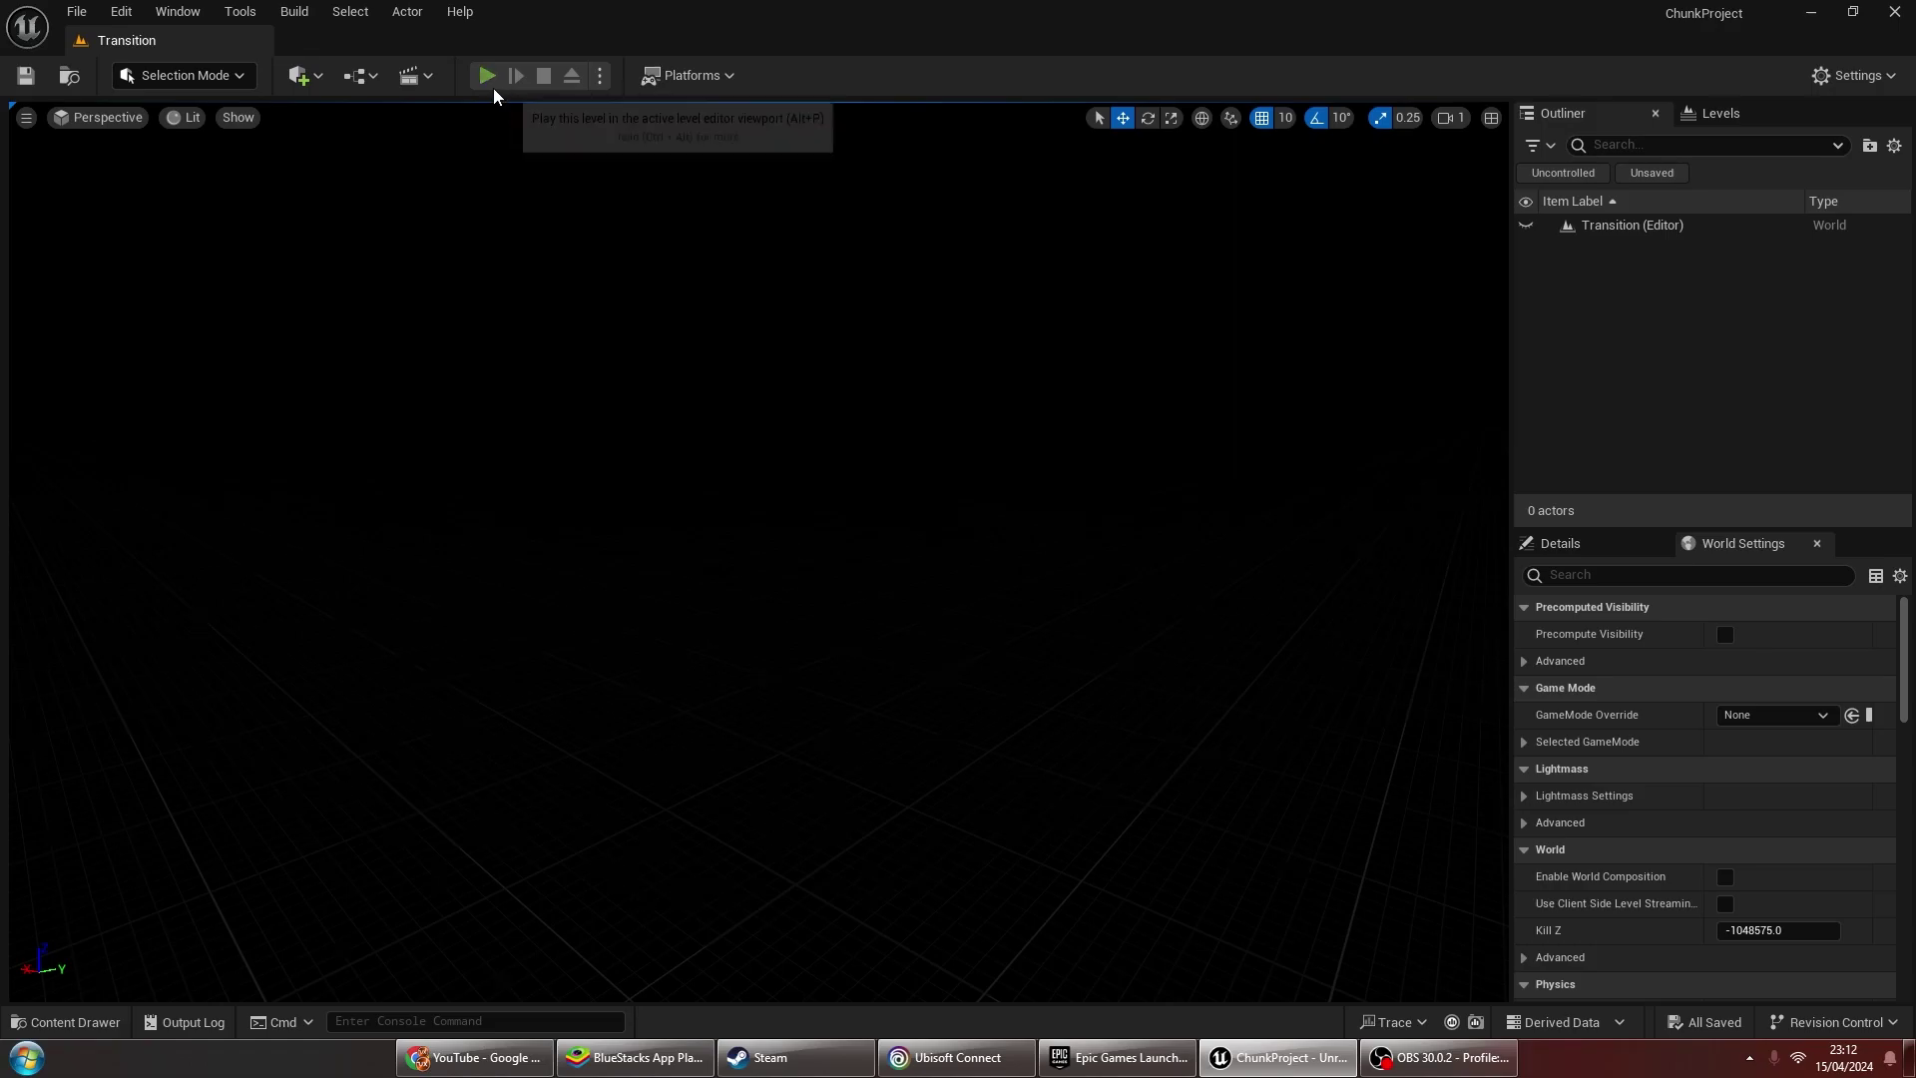
# Test-play the level twice, loading Hangar and then the other level from the game menu
pyautogui.click(488, 76)
pyautogui.click(706, 446)
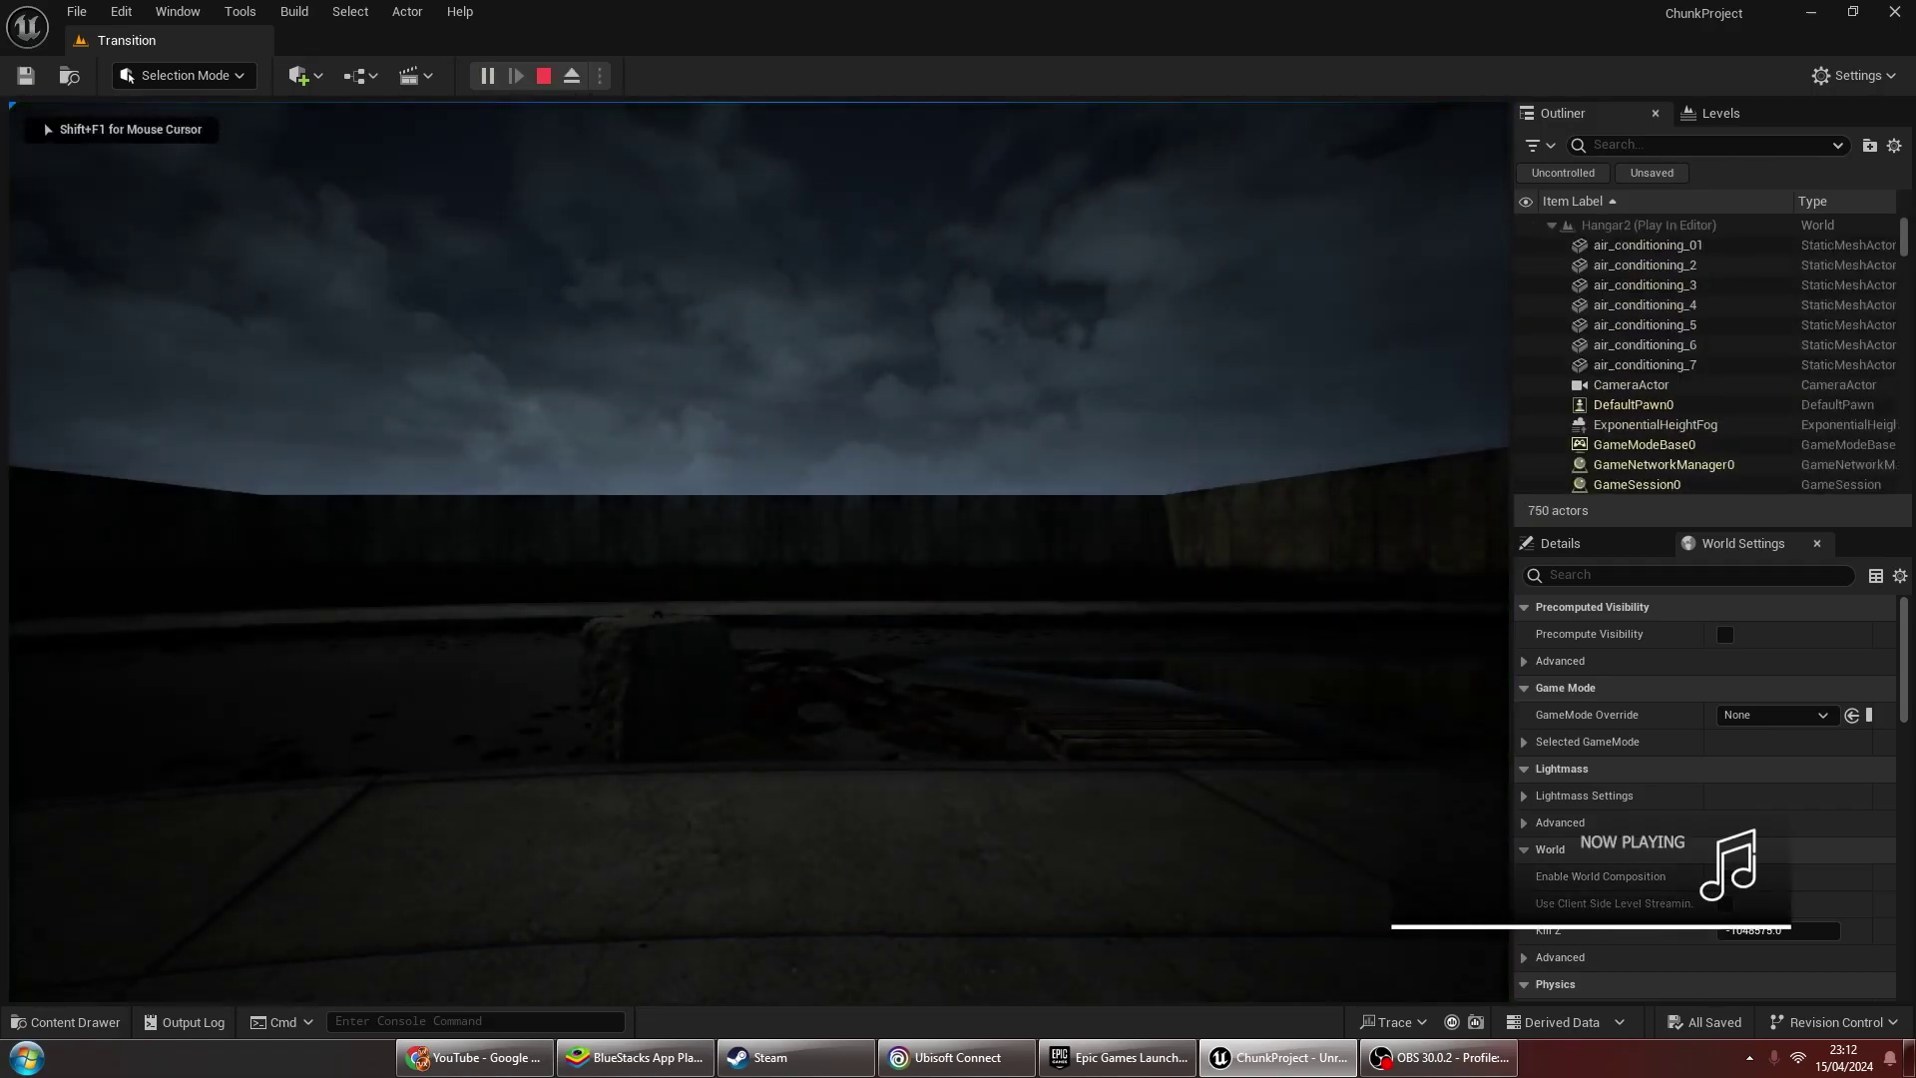
pyautogui.press('Escape')
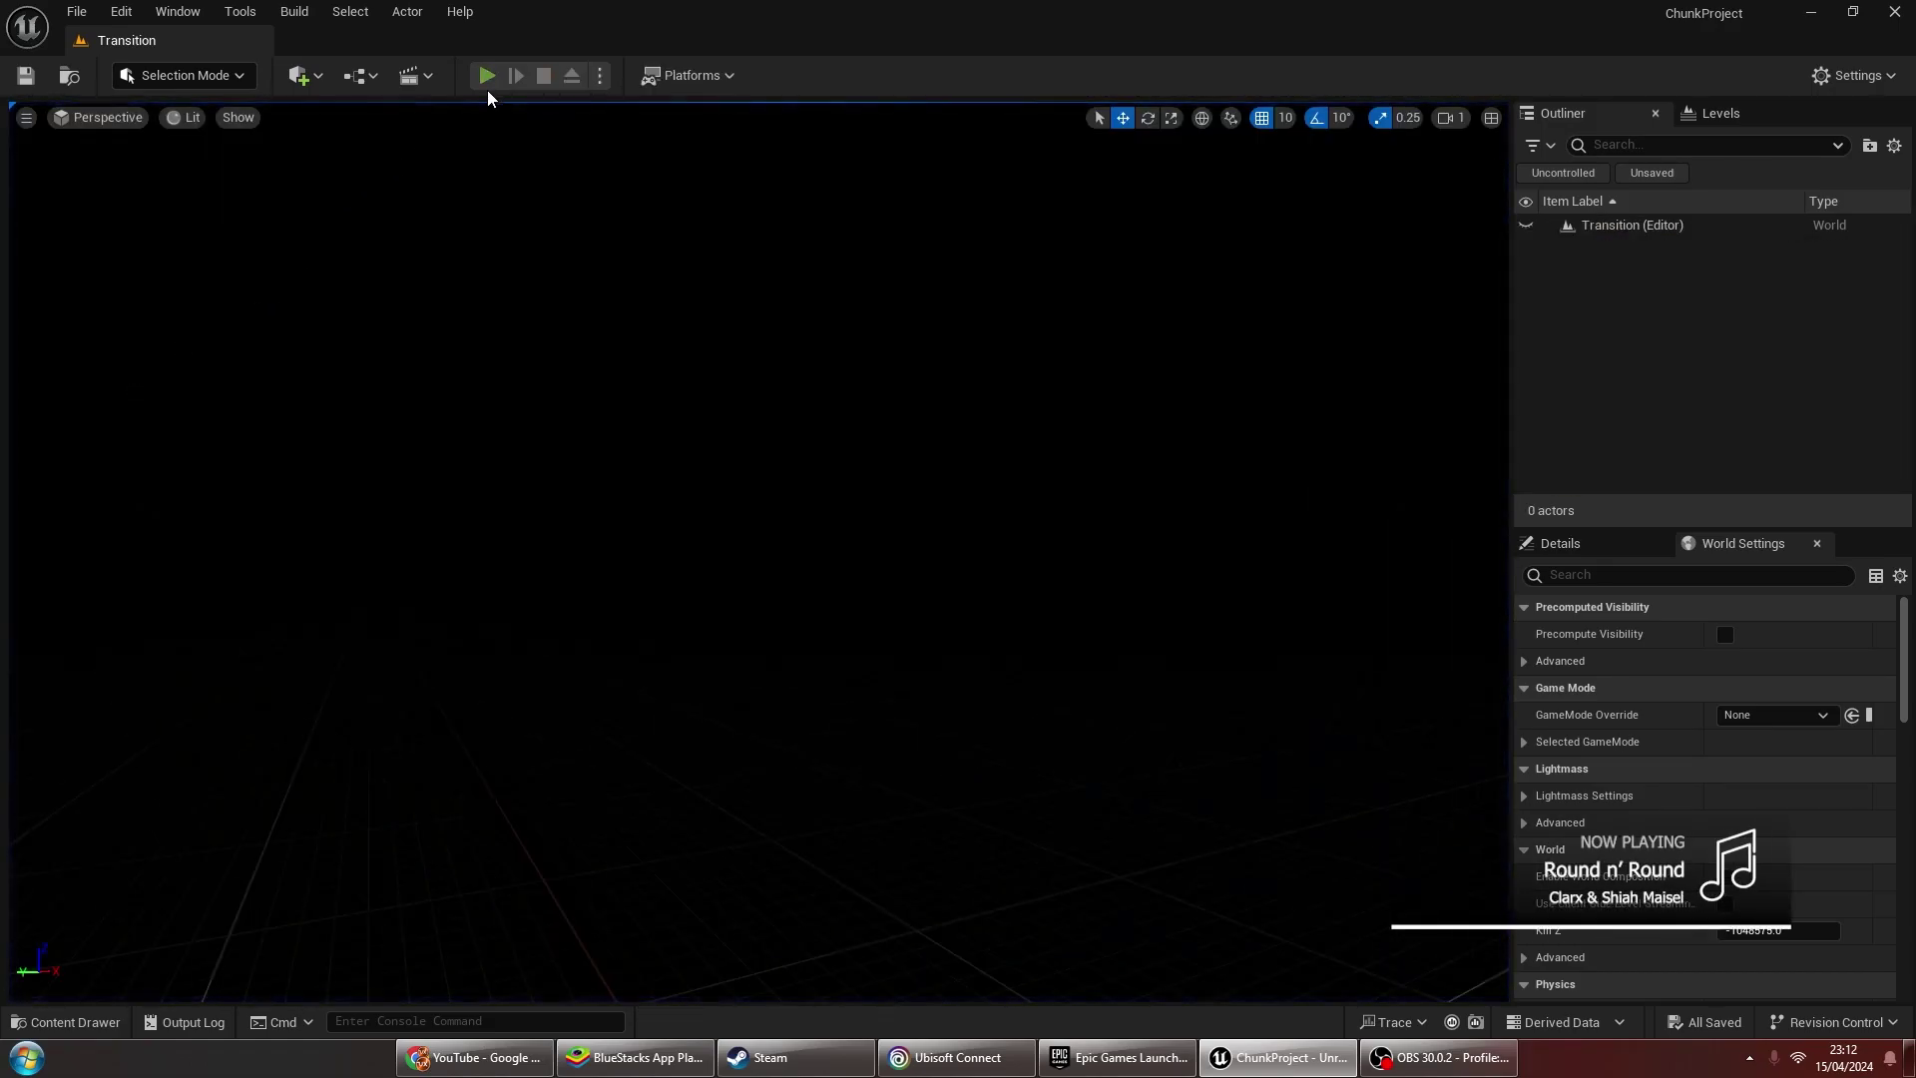
pyautogui.click(488, 76)
pyautogui.click(661, 421)
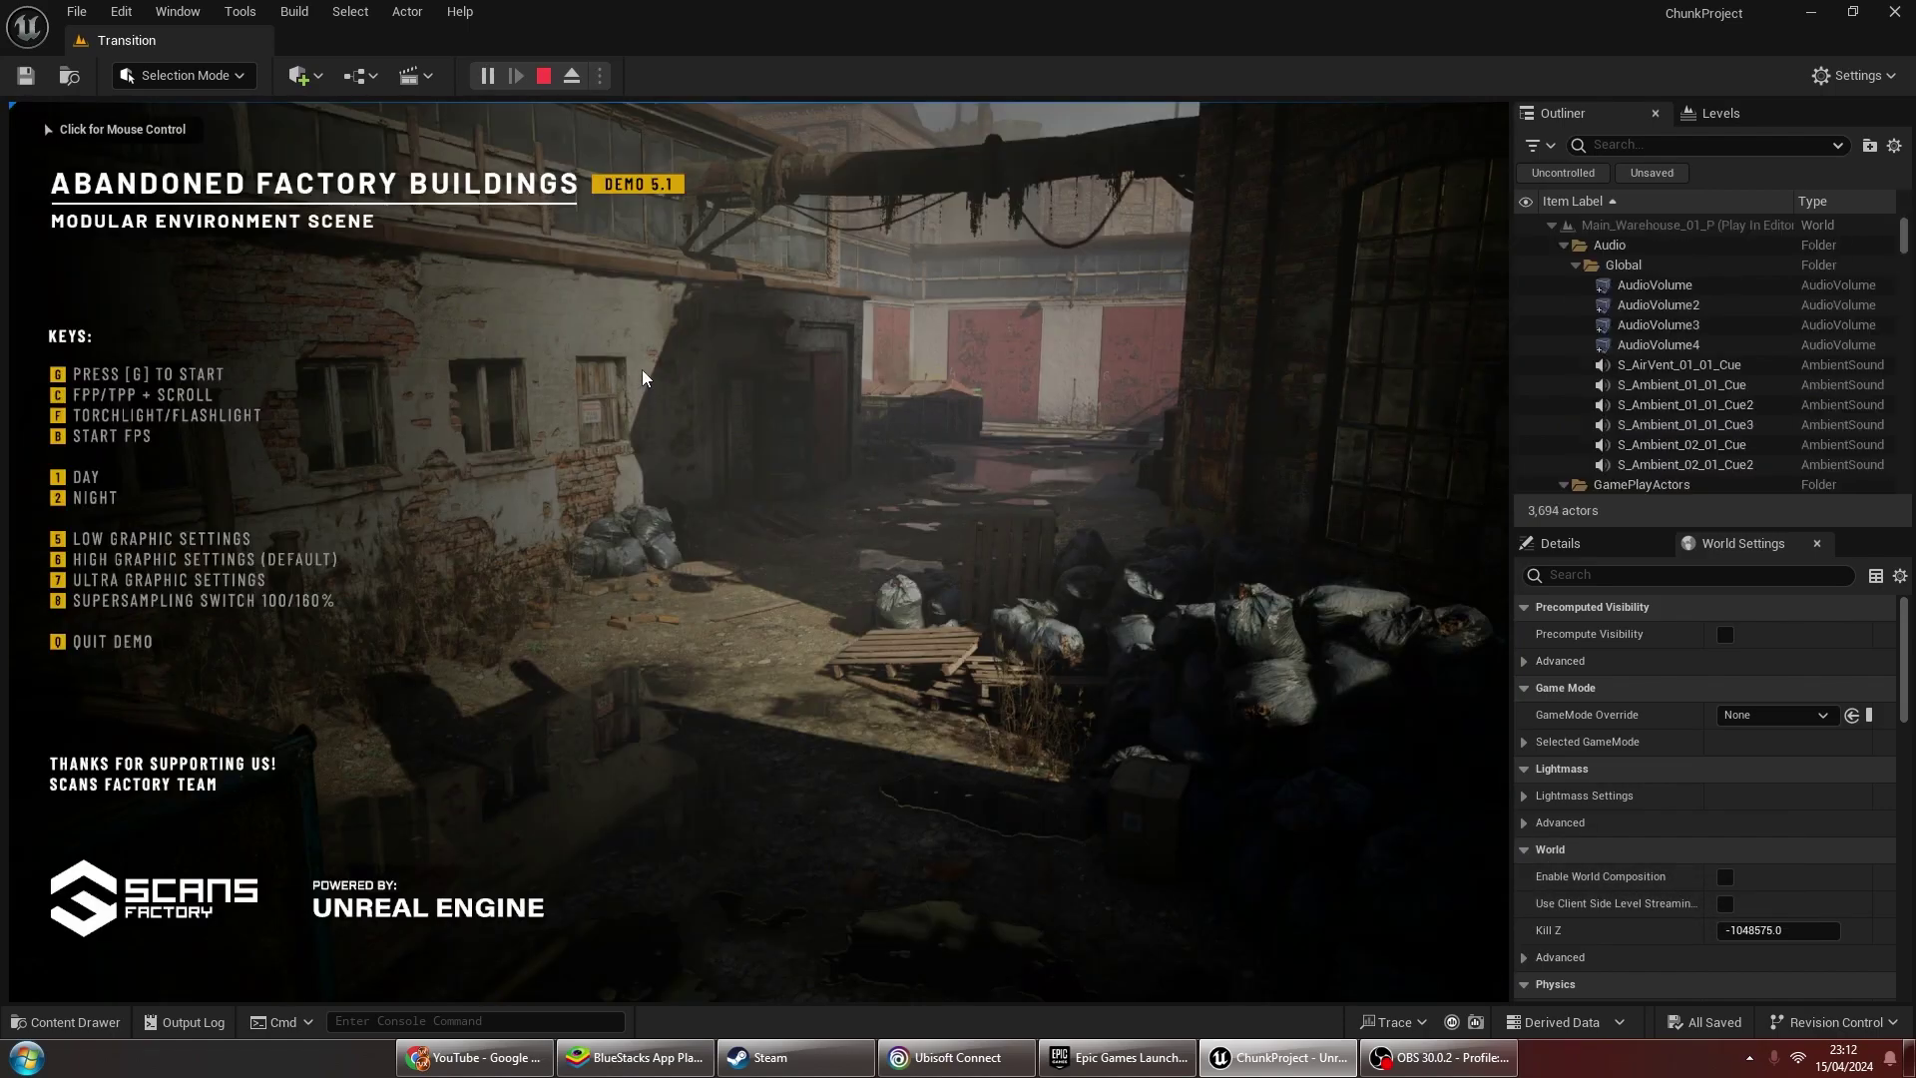
pyautogui.press('Escape')
# Turn on Generate Chunks in Project Settings > Packaging
pyautogui.click(121, 11)
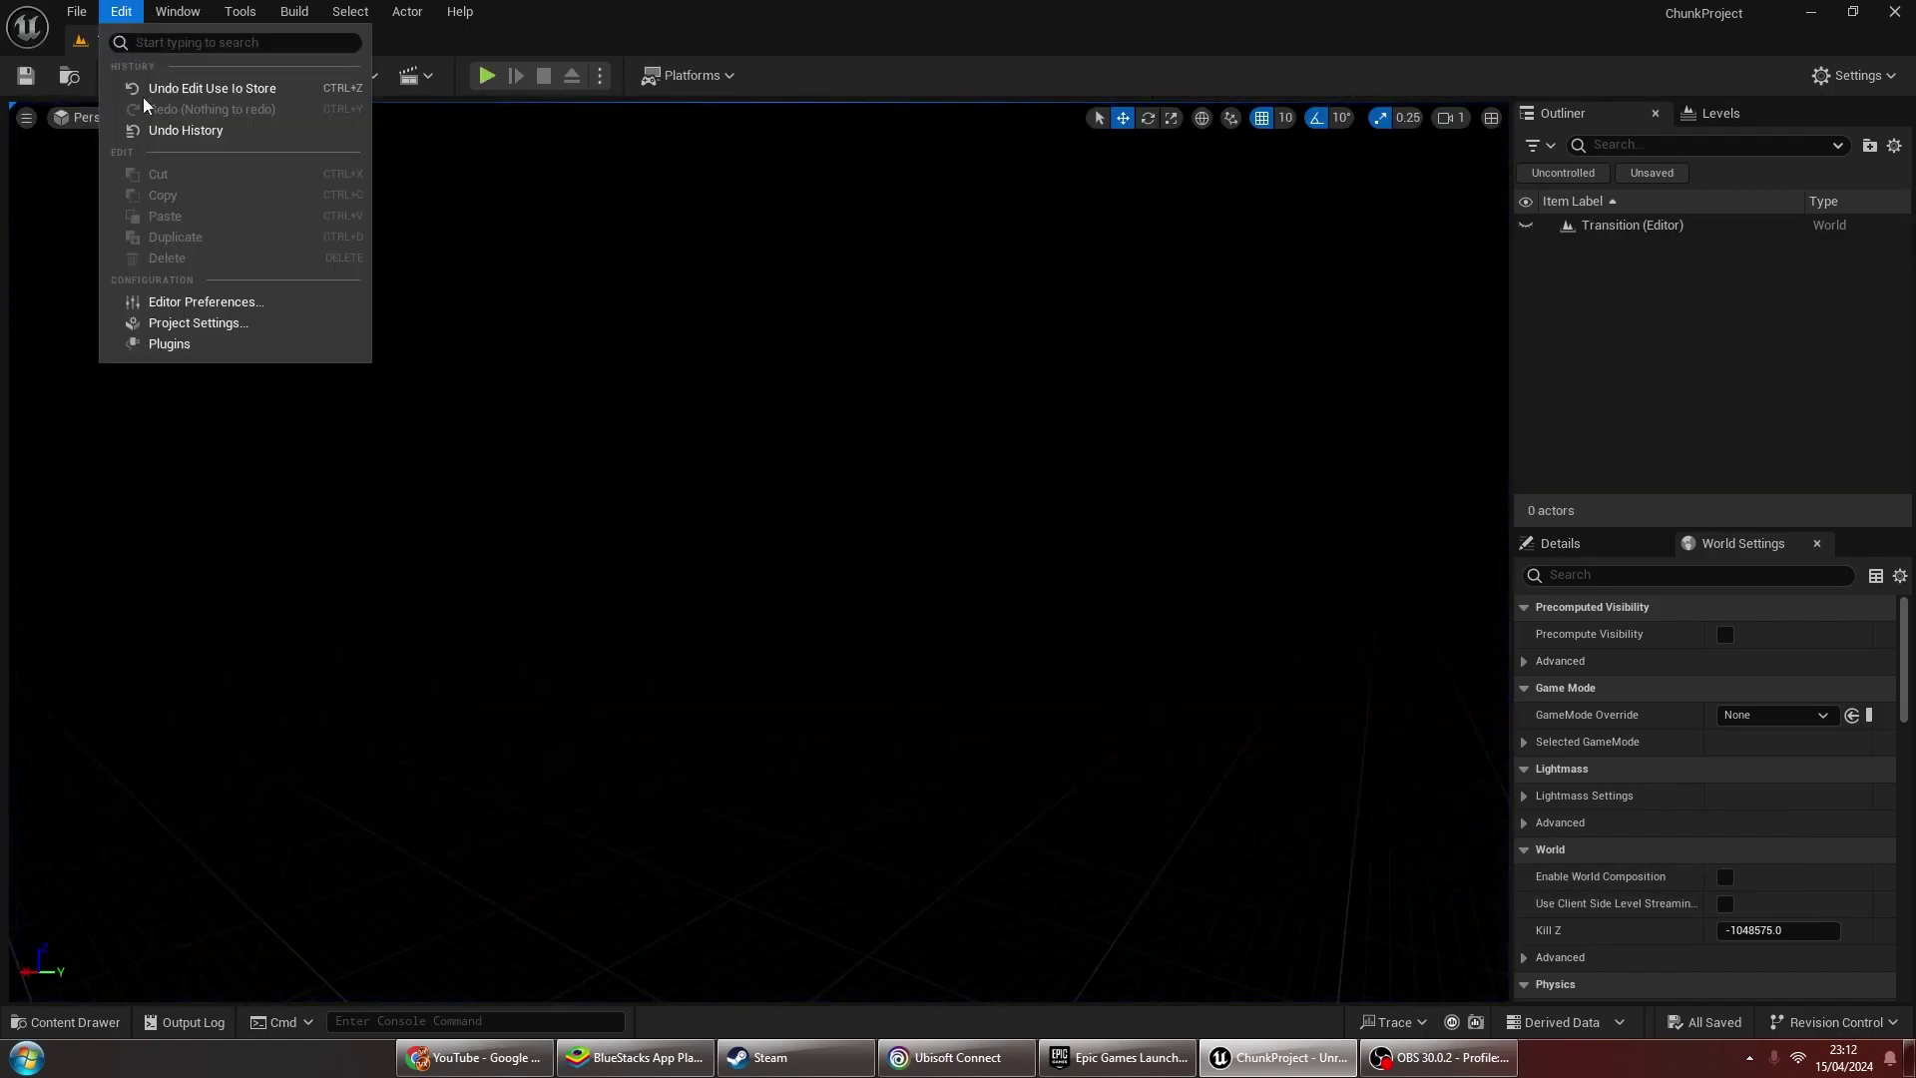
pyautogui.click(193, 324)
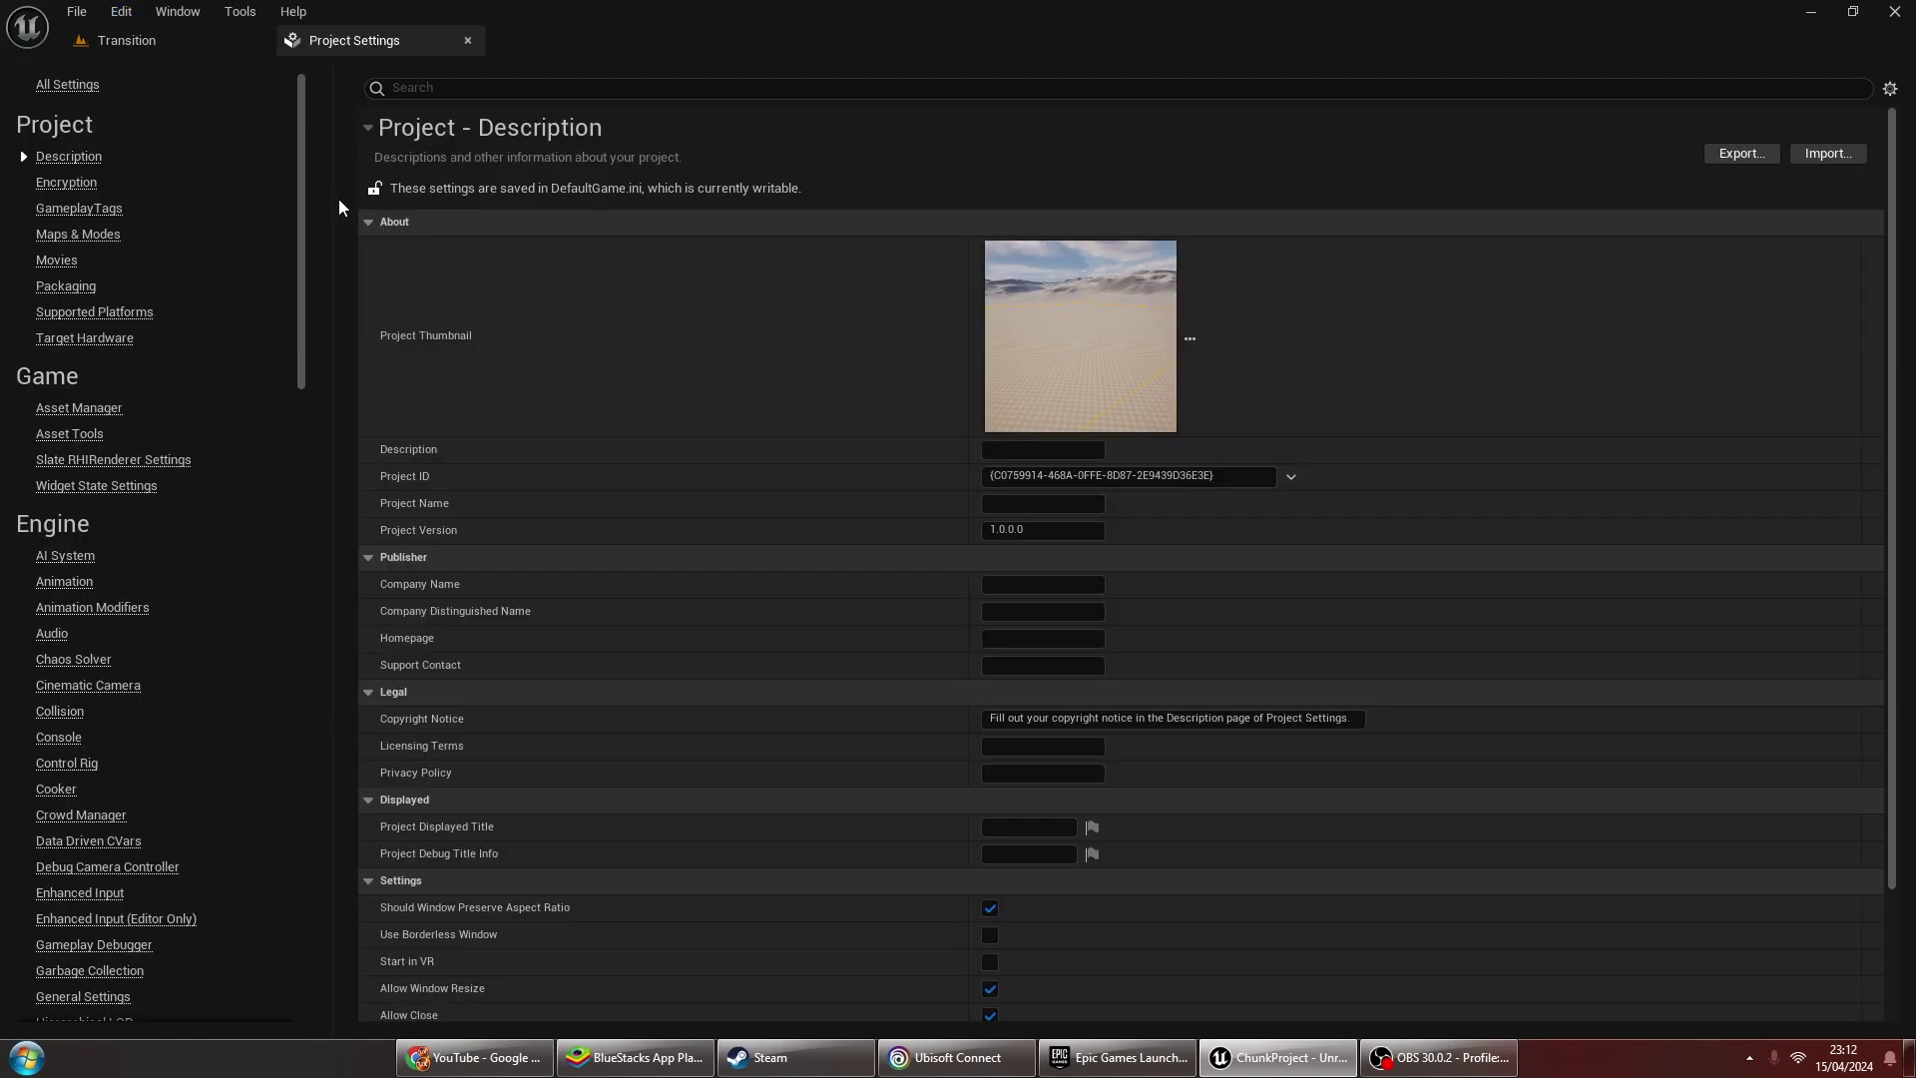
pyautogui.click(66, 286)
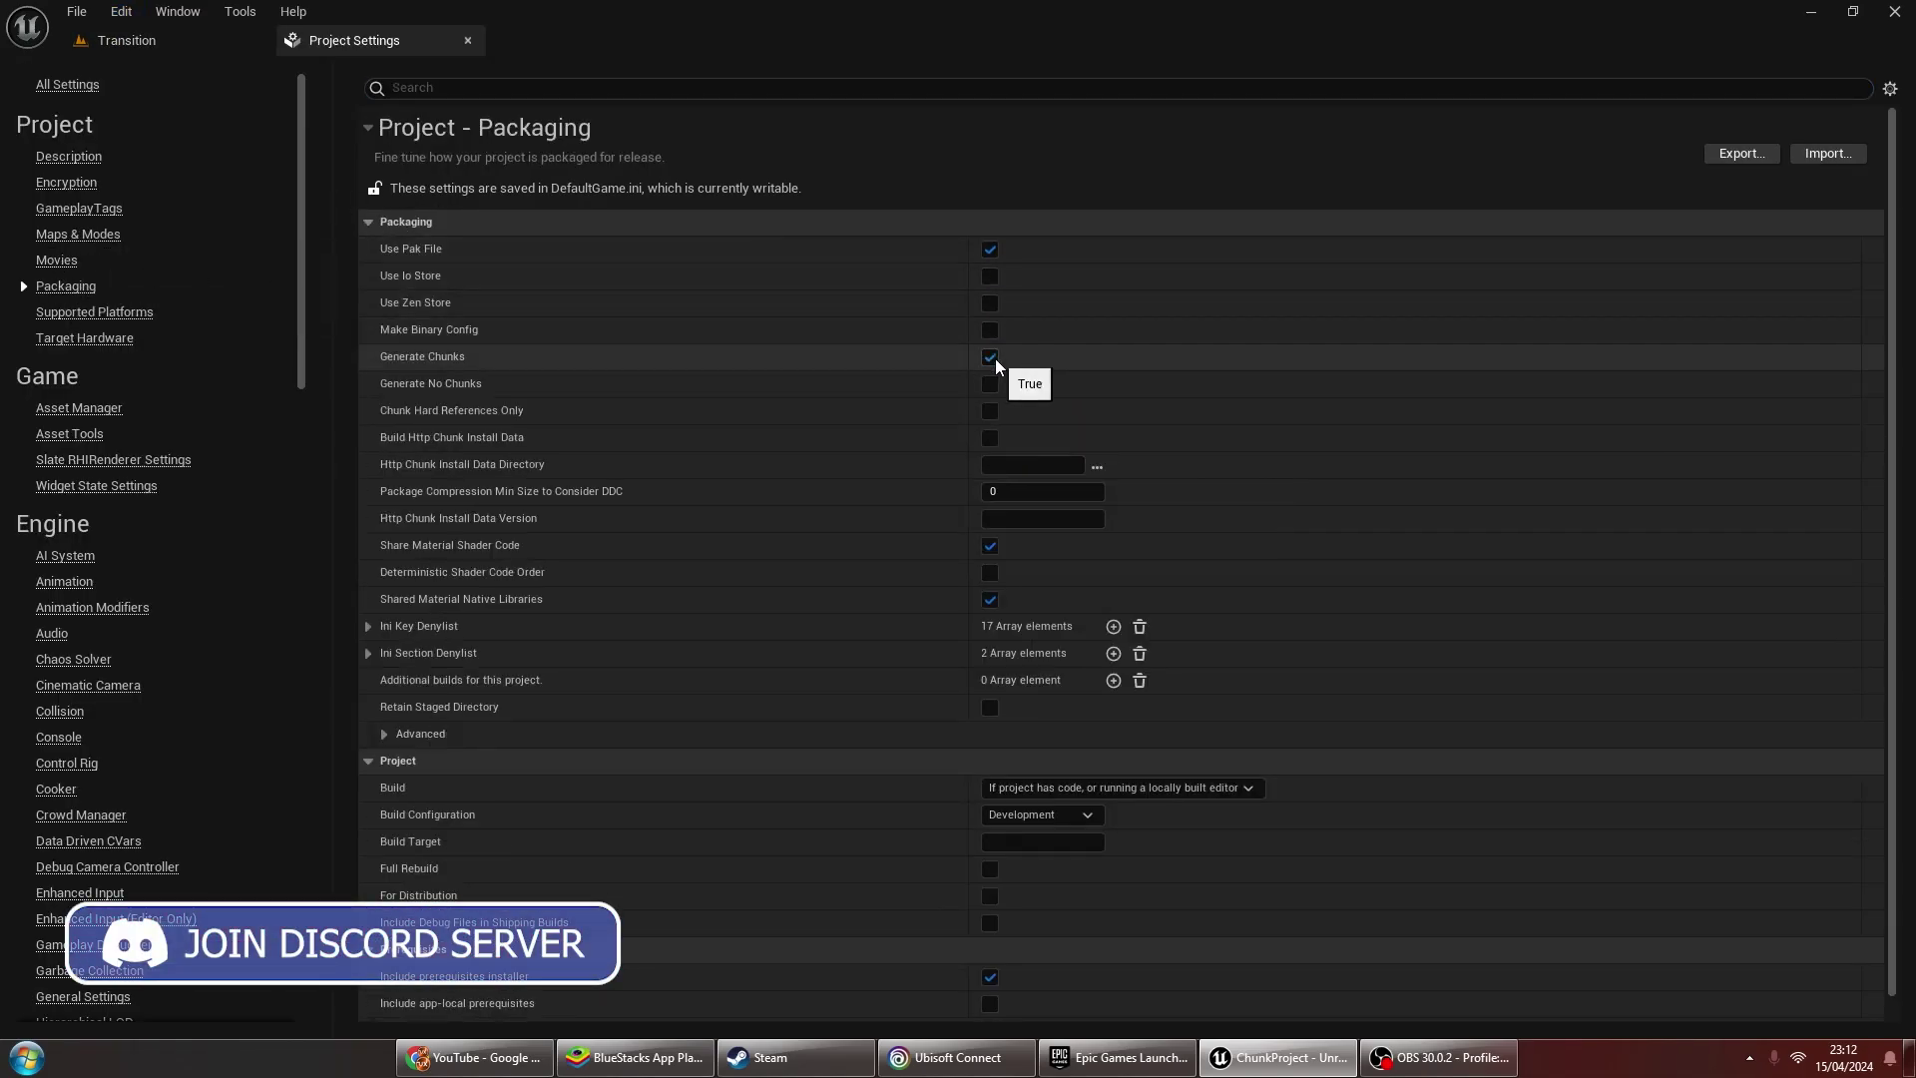
pyautogui.click(150, 41)
# Enable Allow ChunkID Assignments in Editor Preferences > Experimental
pyautogui.click(121, 11)
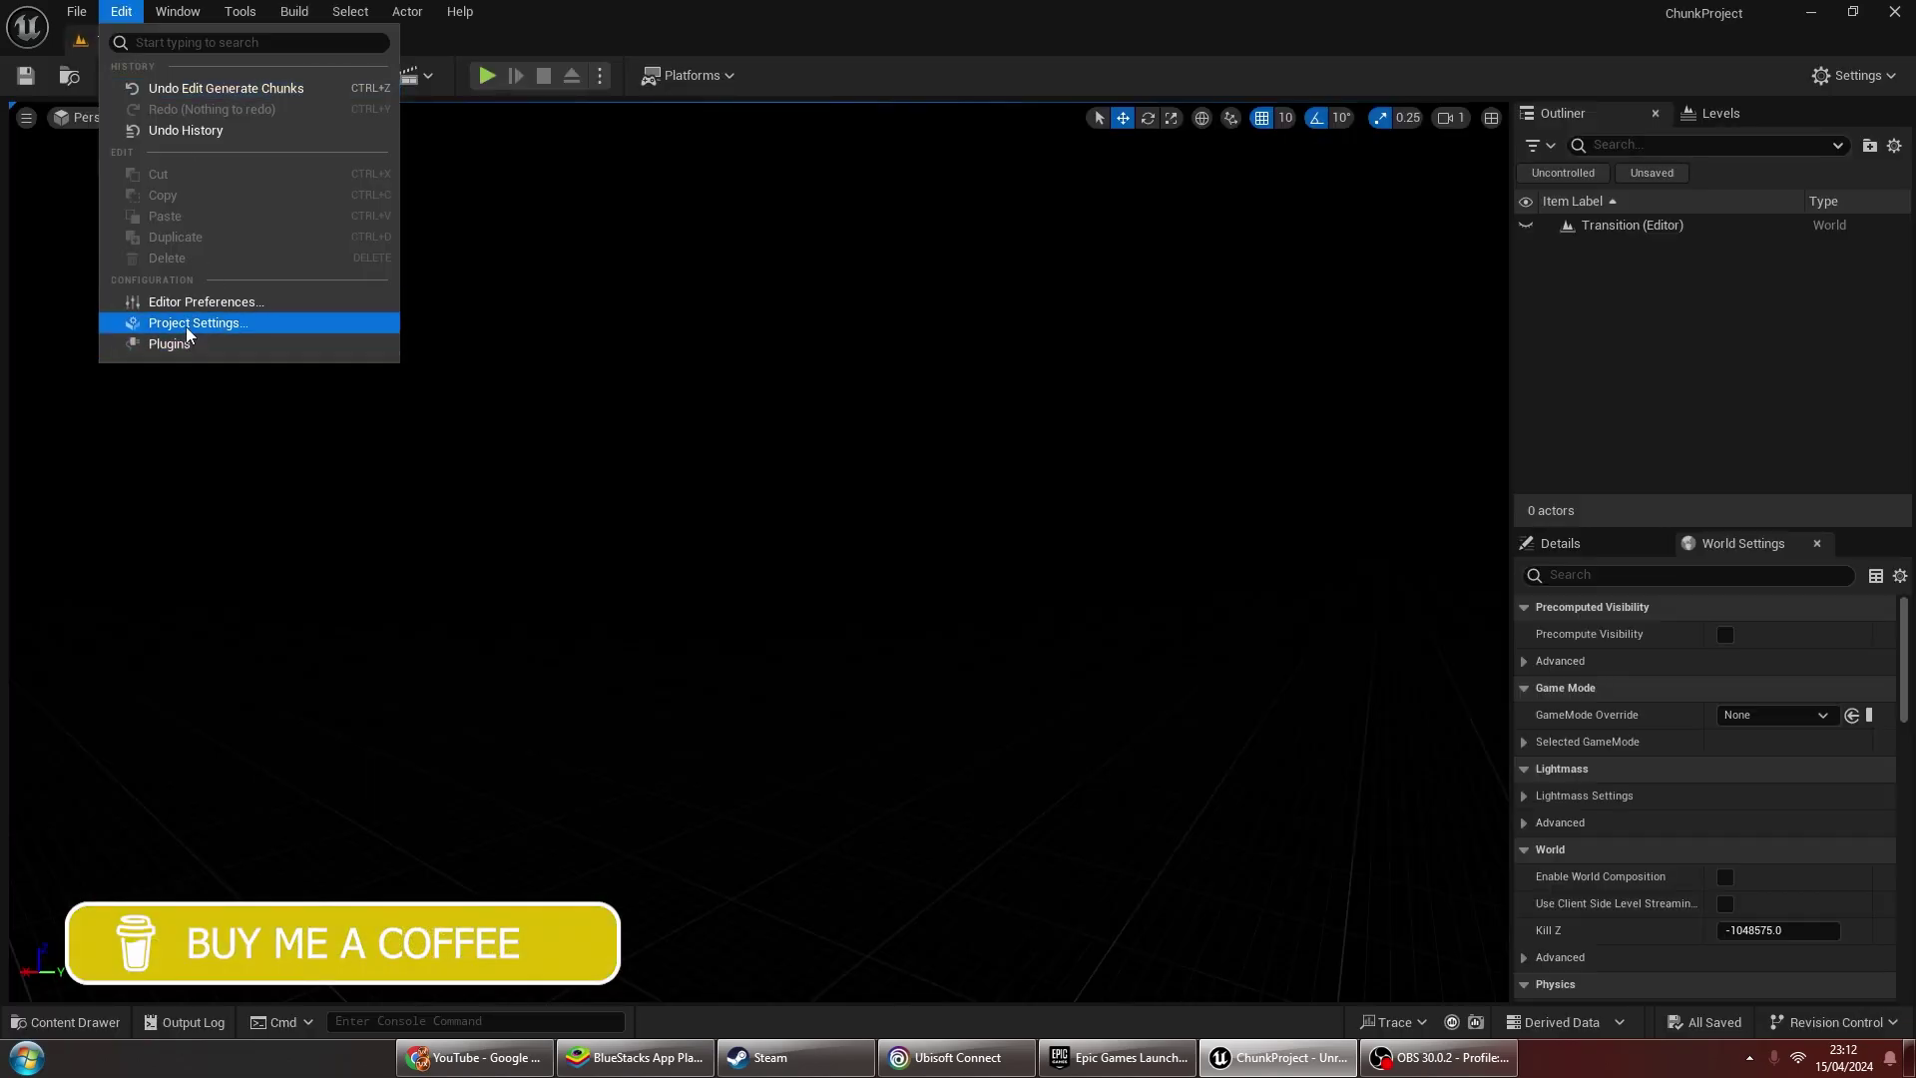
pyautogui.click(309, 301)
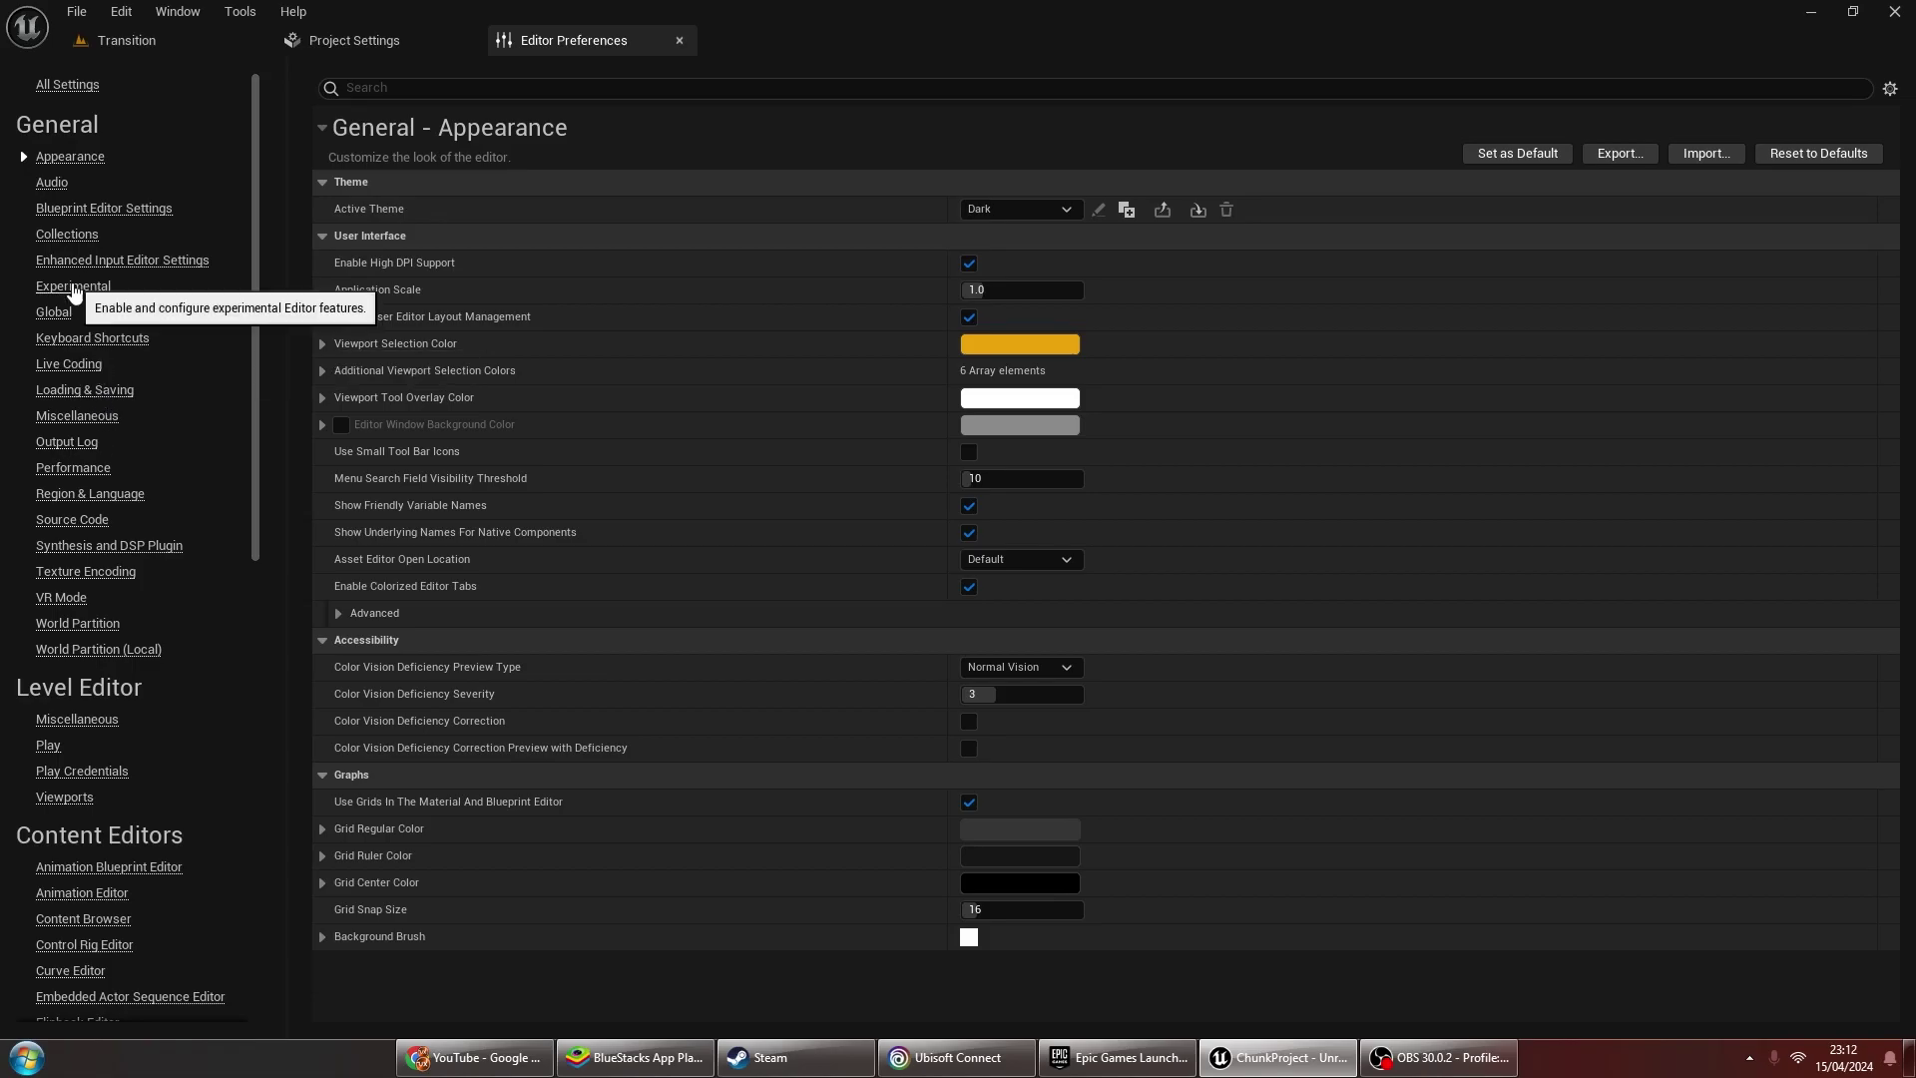
pyautogui.click(74, 289)
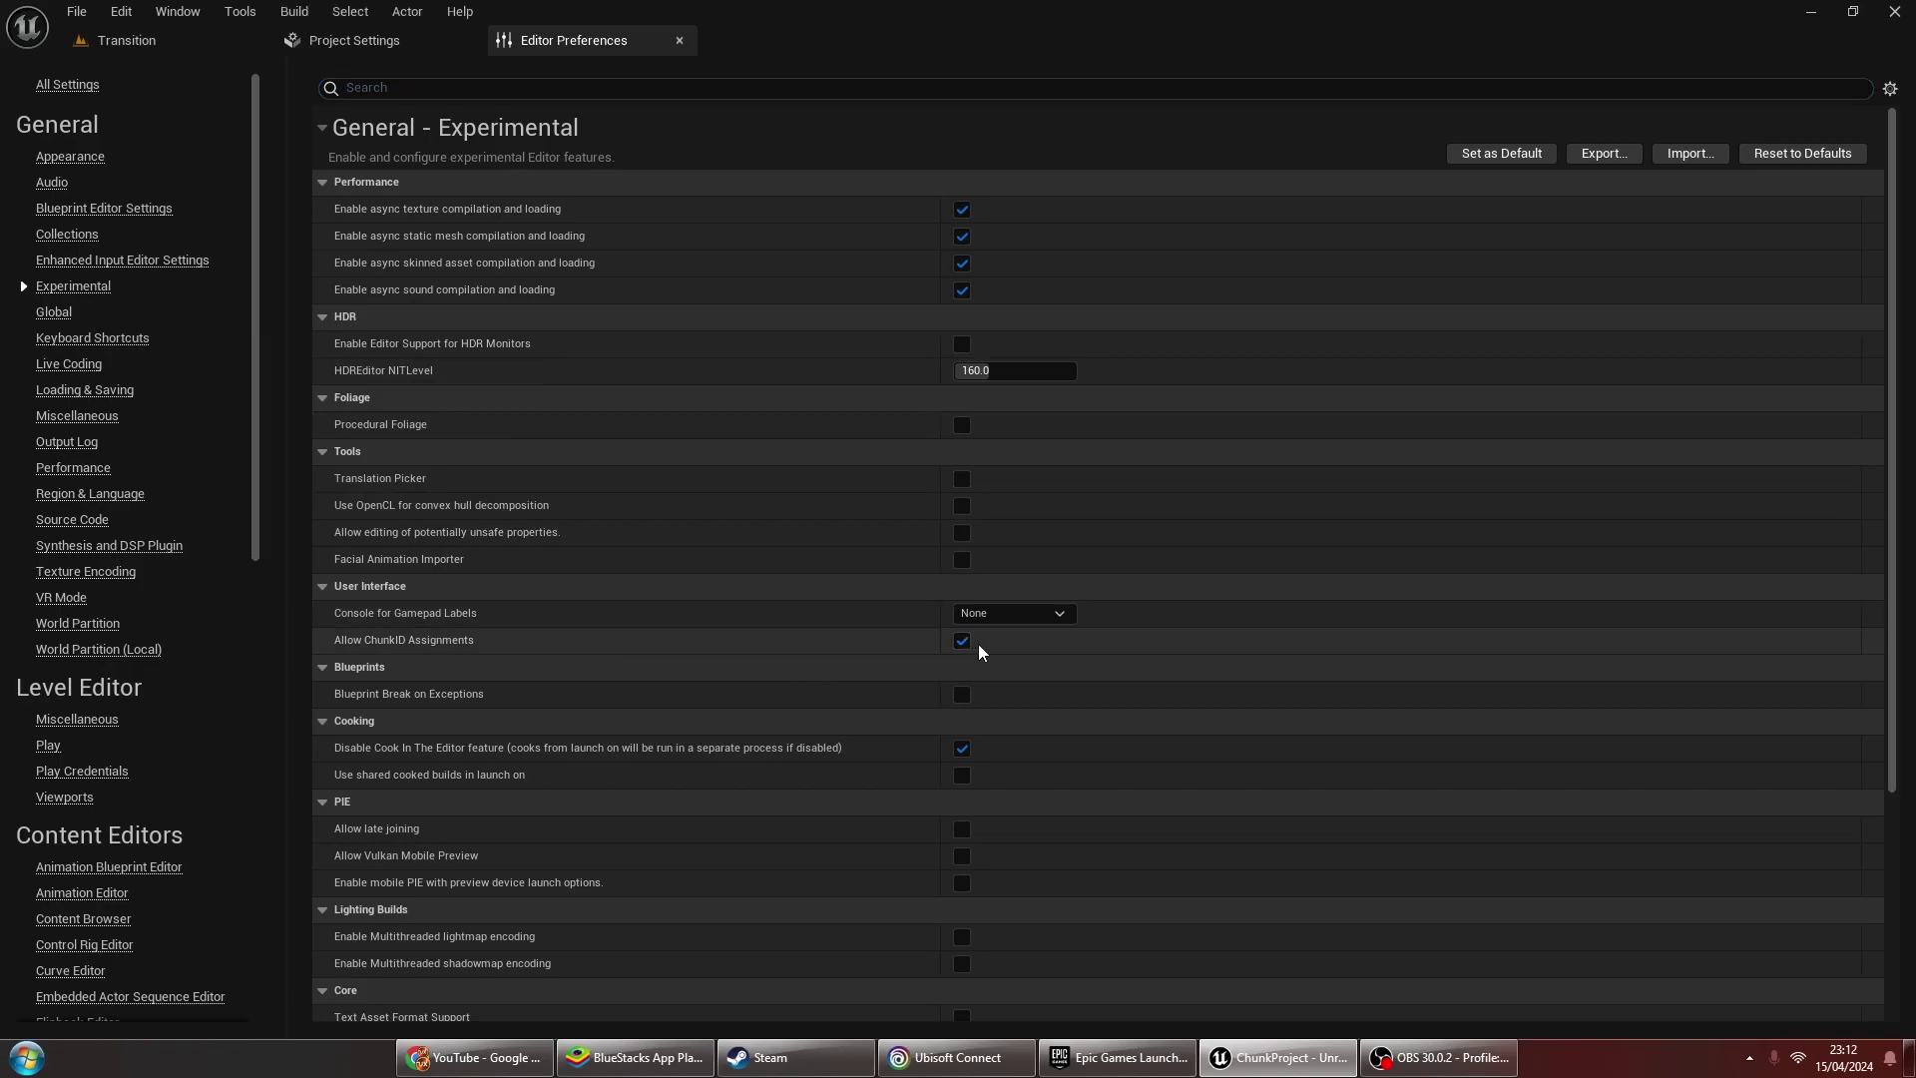
pyautogui.click(210, 42)
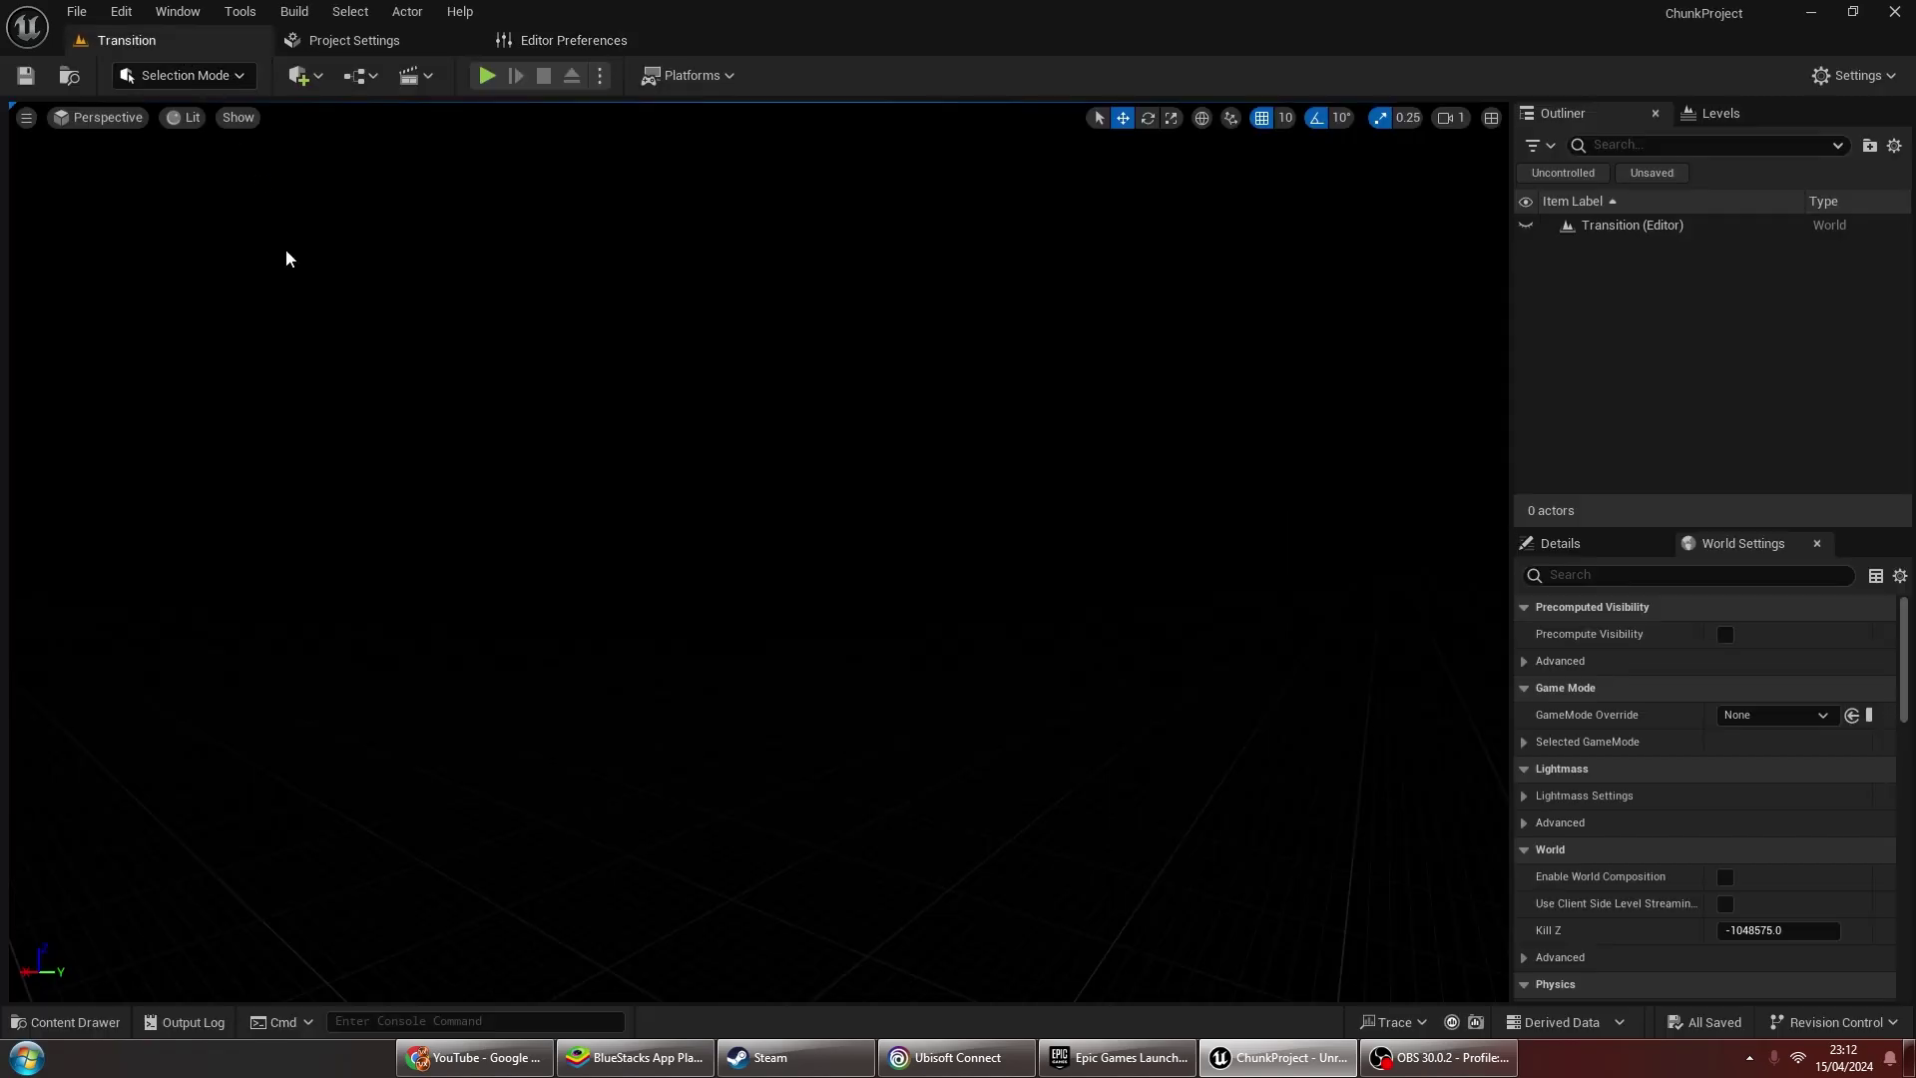
# Select all 639 AbandonedFactory assets, use Assign to Chunk to give them a chunk ID, then go back to Content
pyautogui.click(90, 1018)
pyautogui.doubleClick(565, 688)
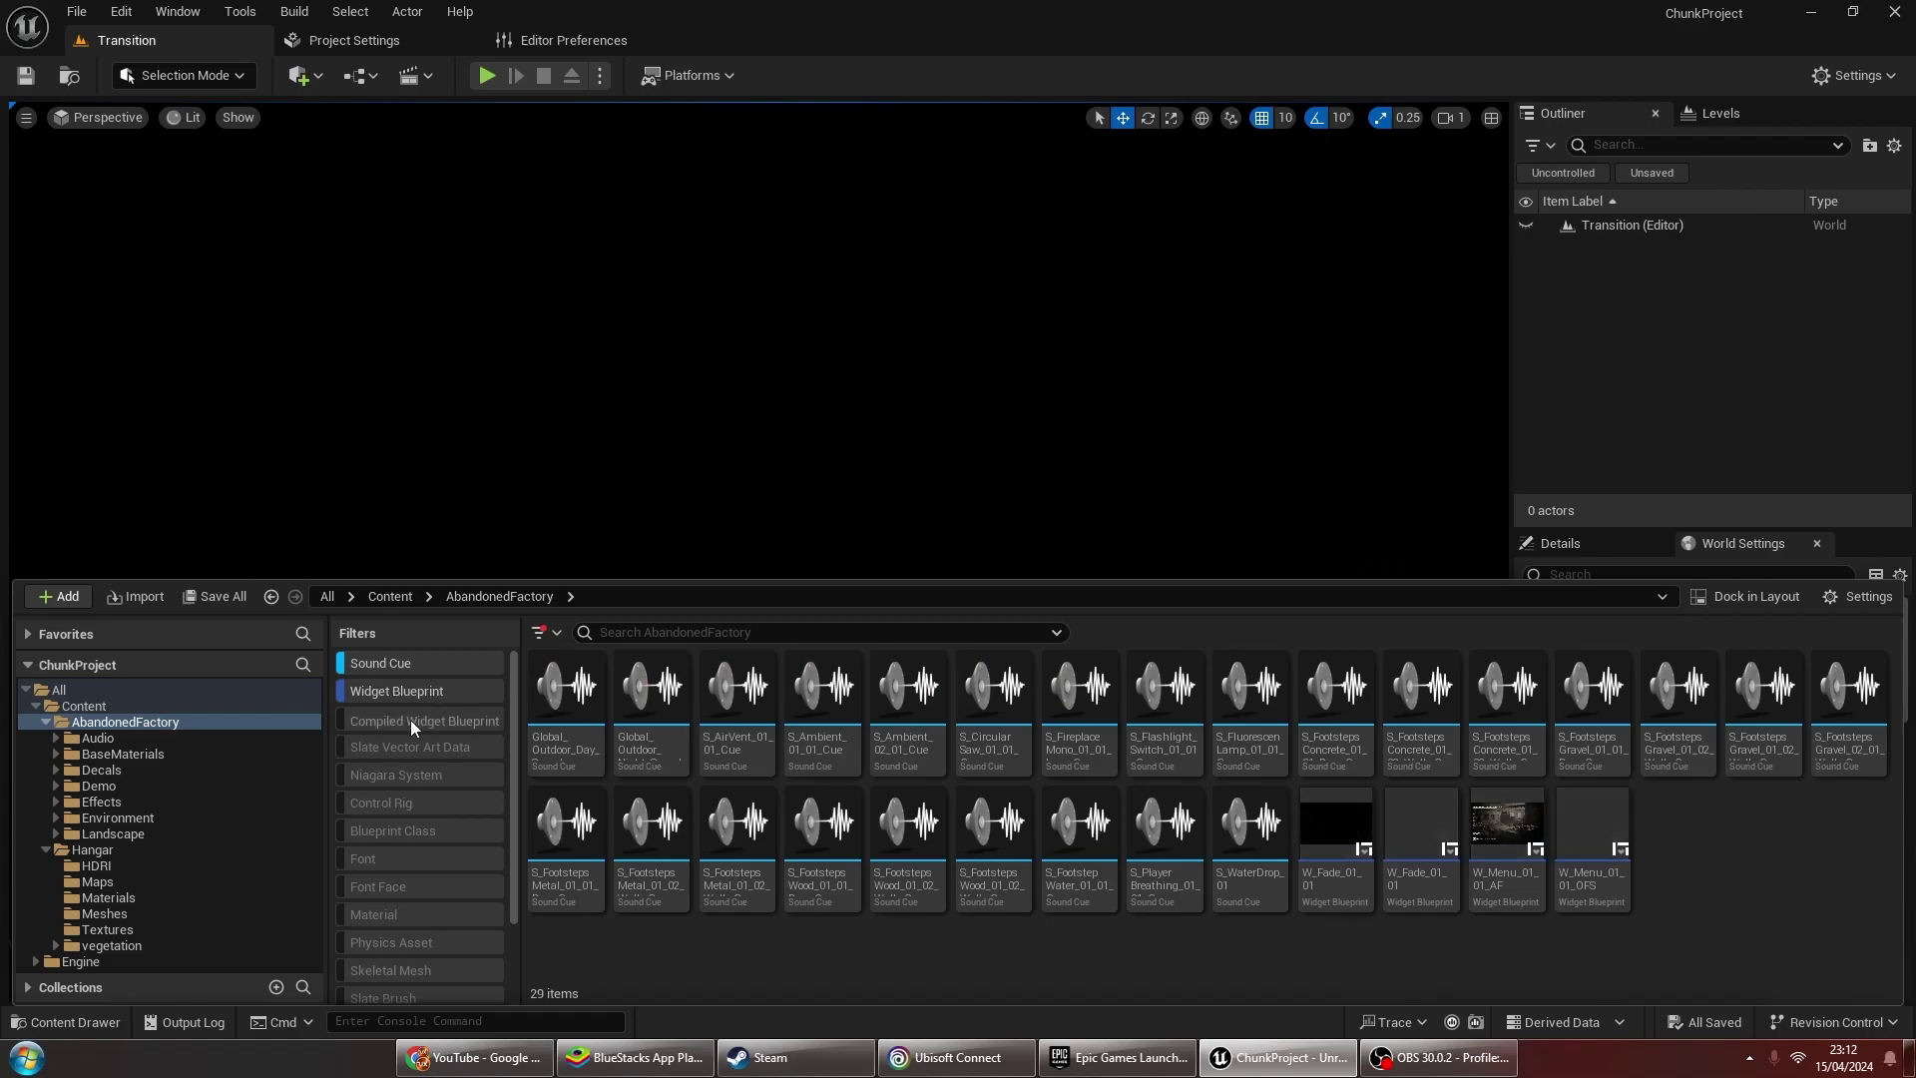
pyautogui.scroll(-1, 394, 903)
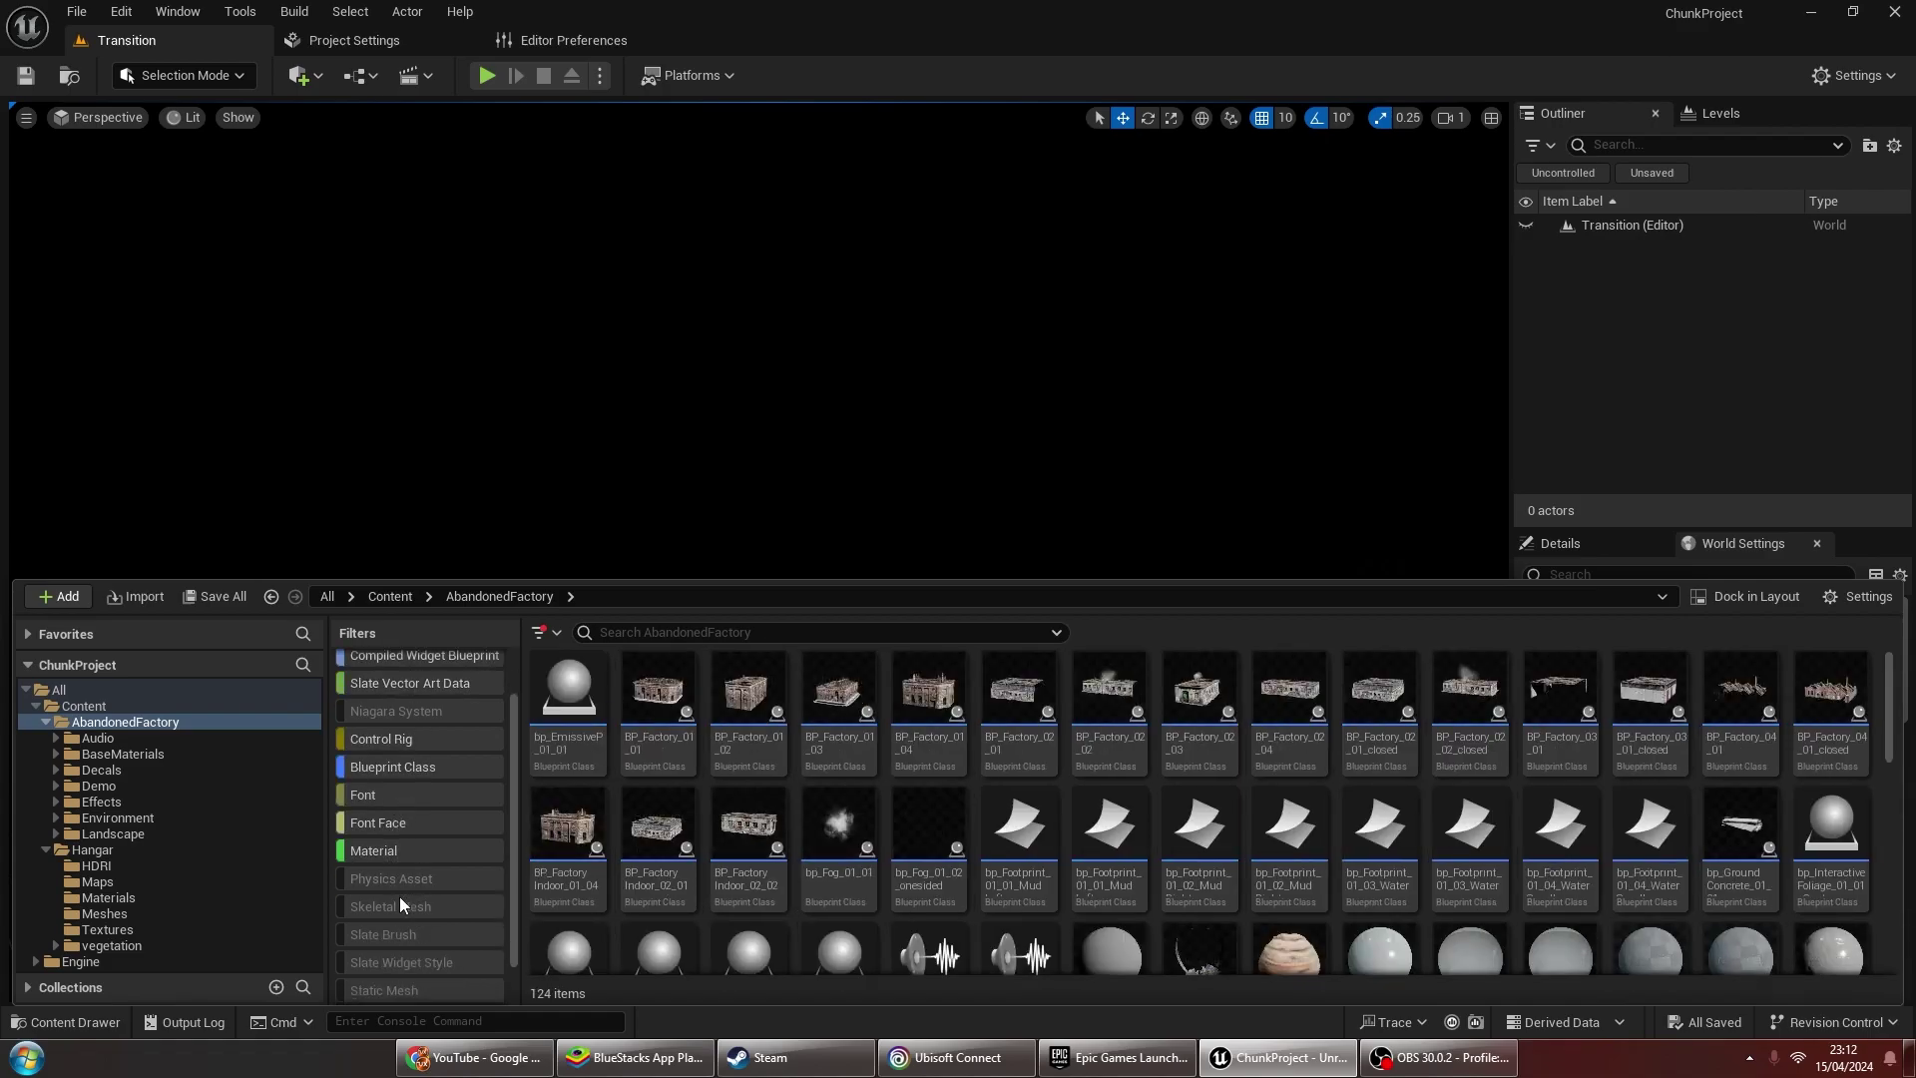
pyautogui.click(659, 828)
pyautogui.hotkey('ctrl', 'a')
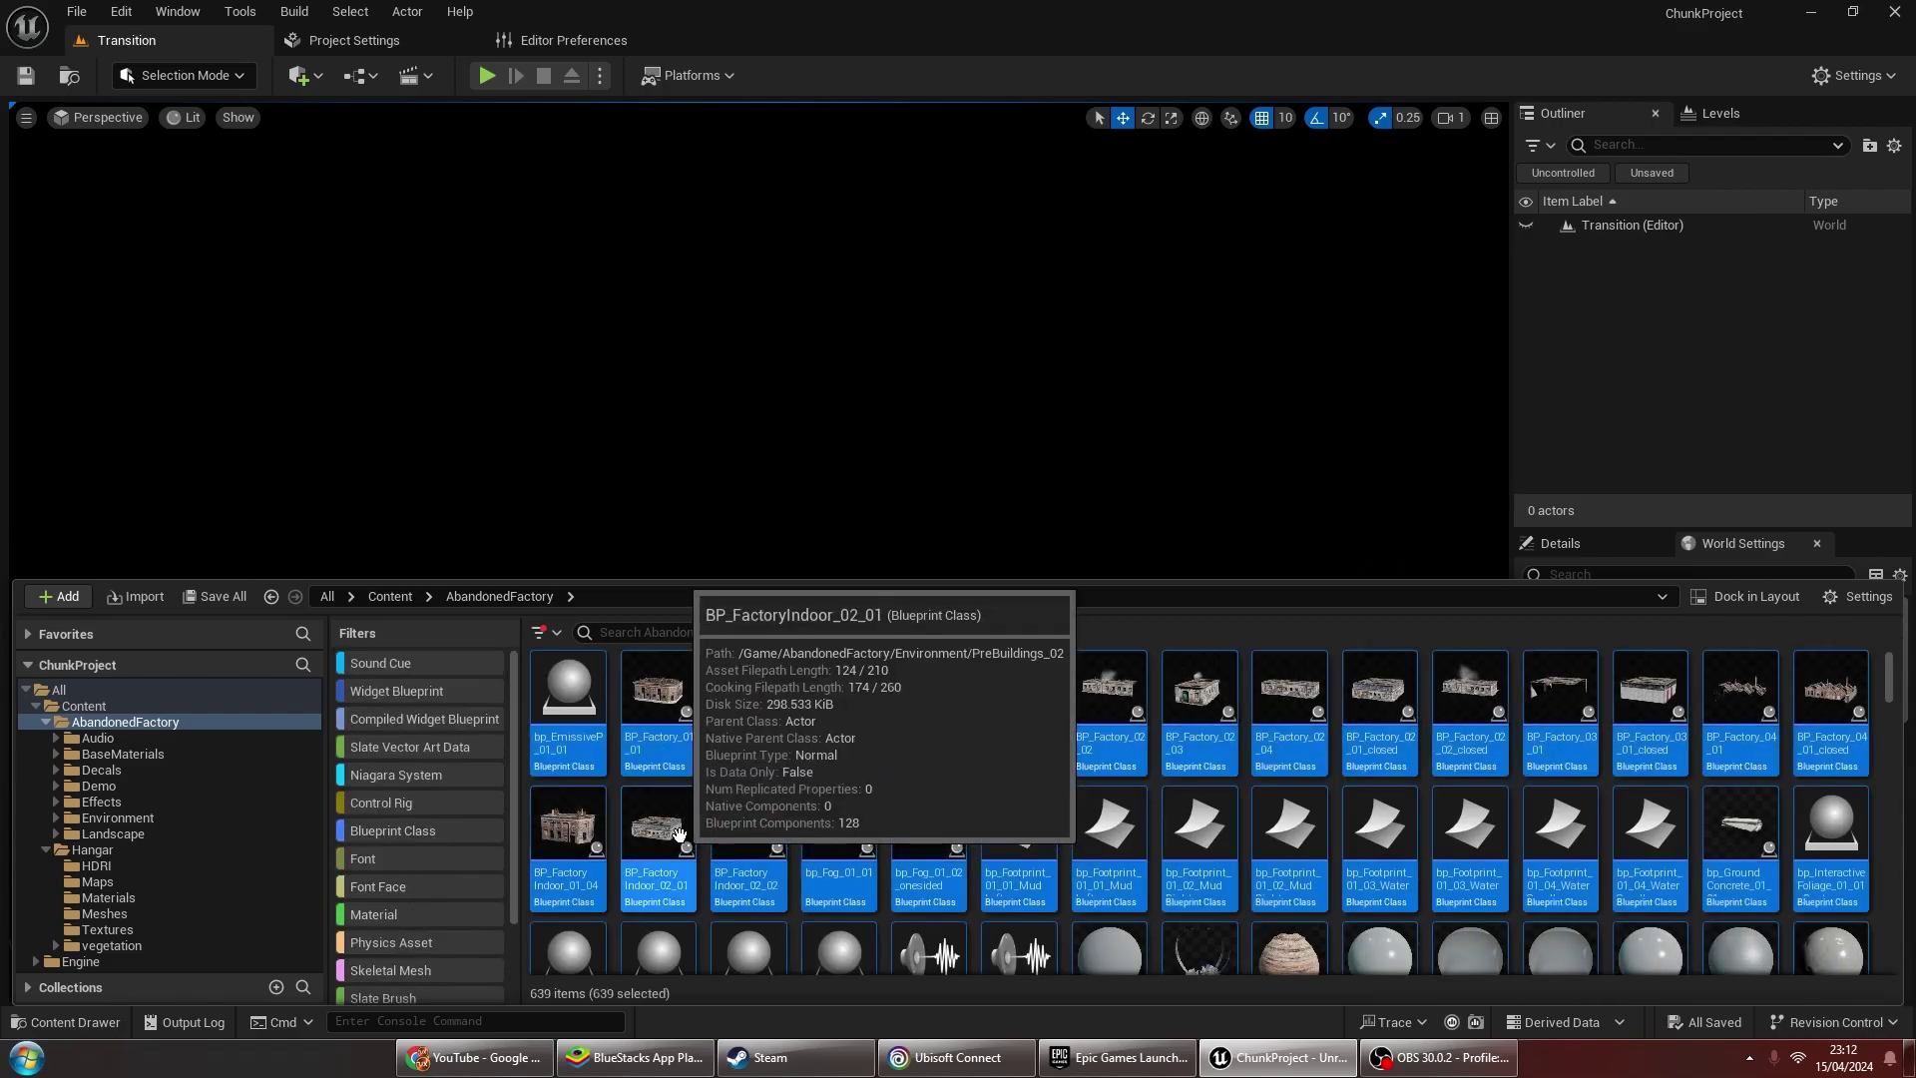
pyautogui.rightClick(682, 836)
pyautogui.moveTo(963, 569)
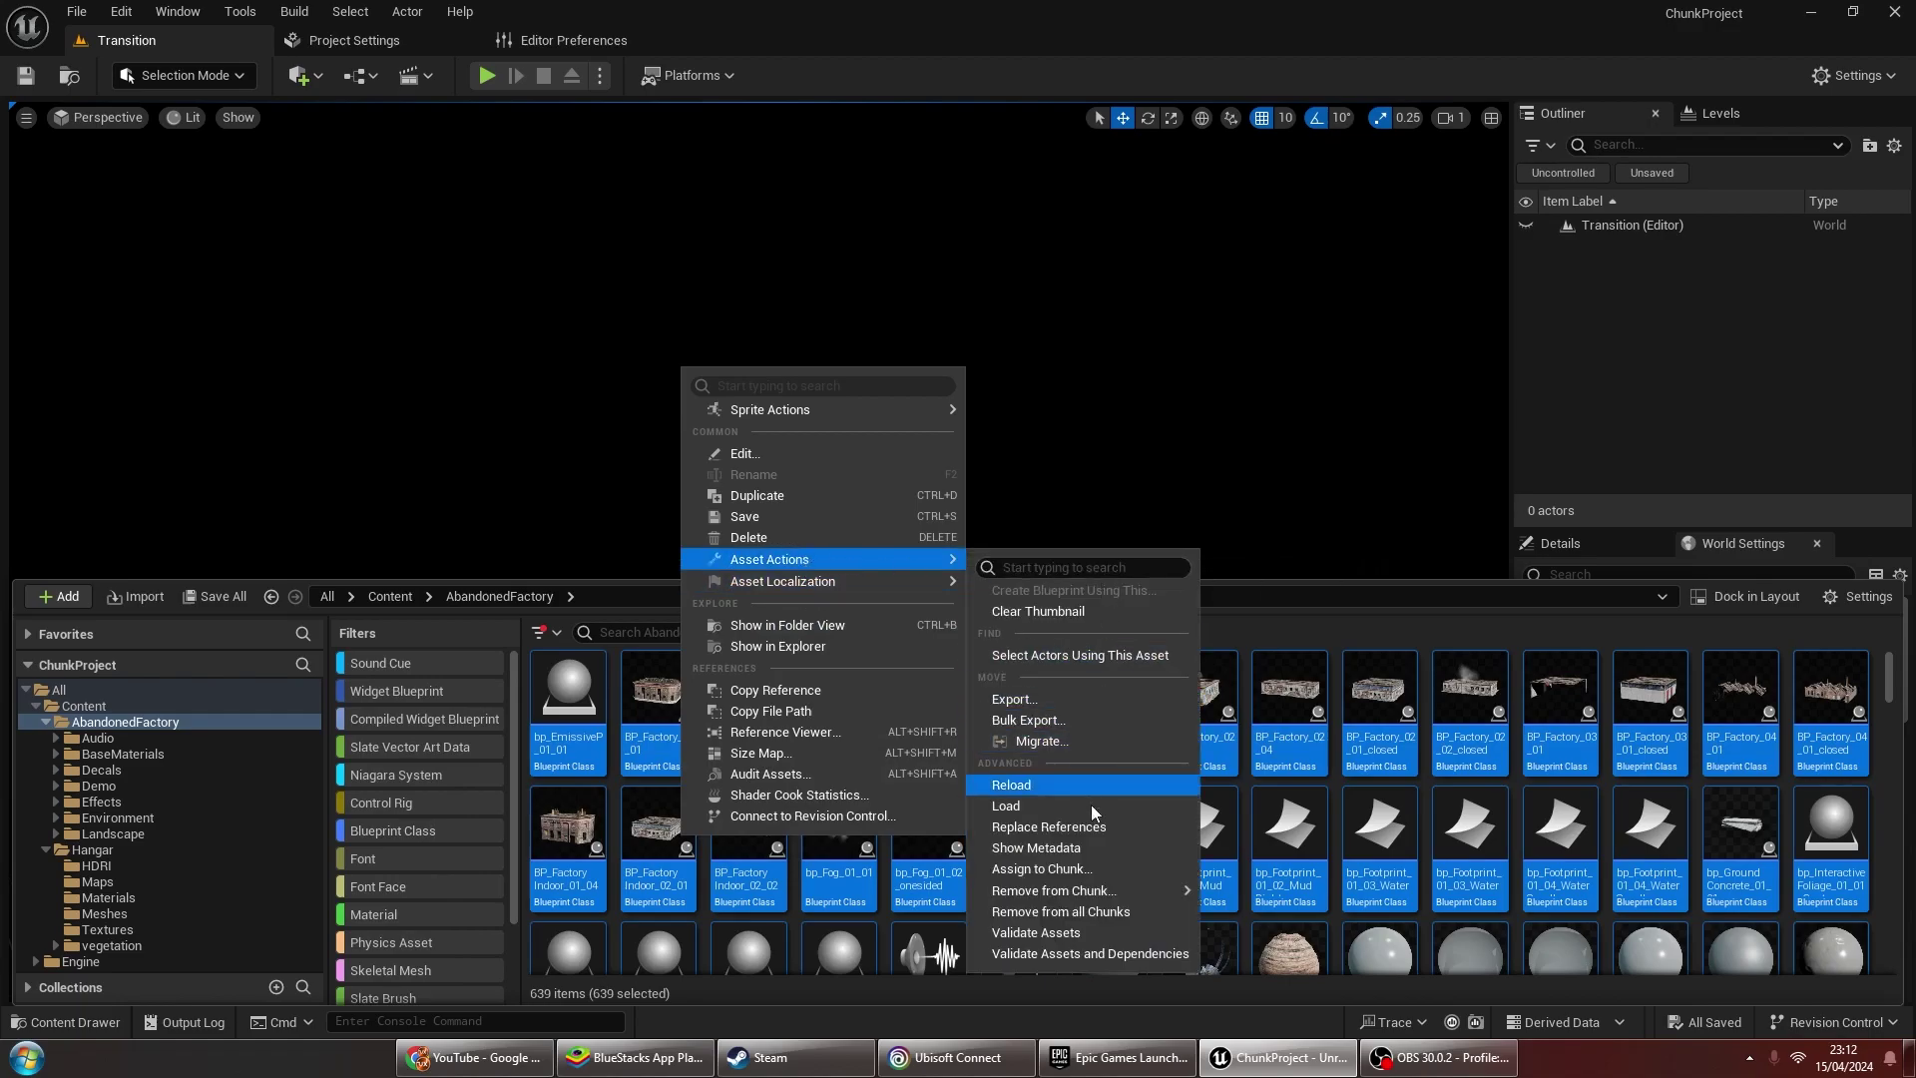
pyautogui.click(1094, 869)
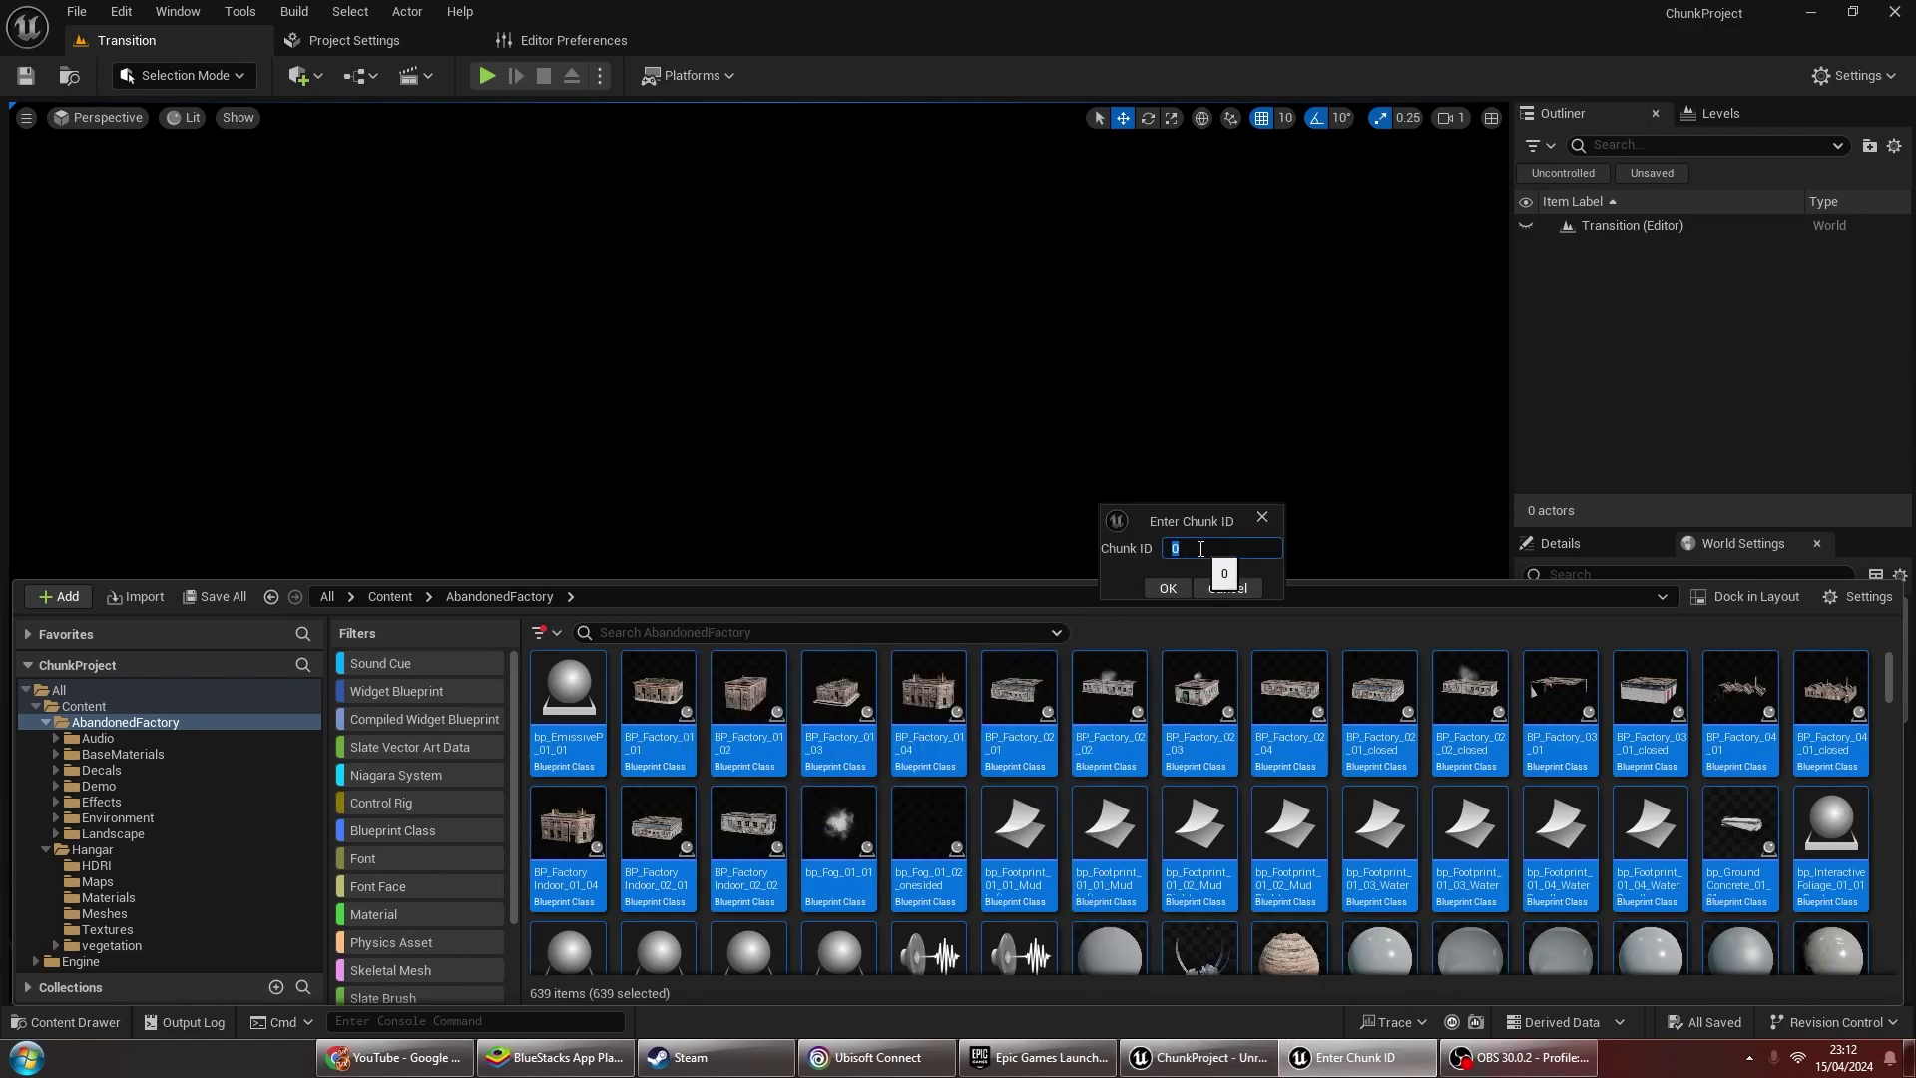
pyautogui.click(1169, 590)
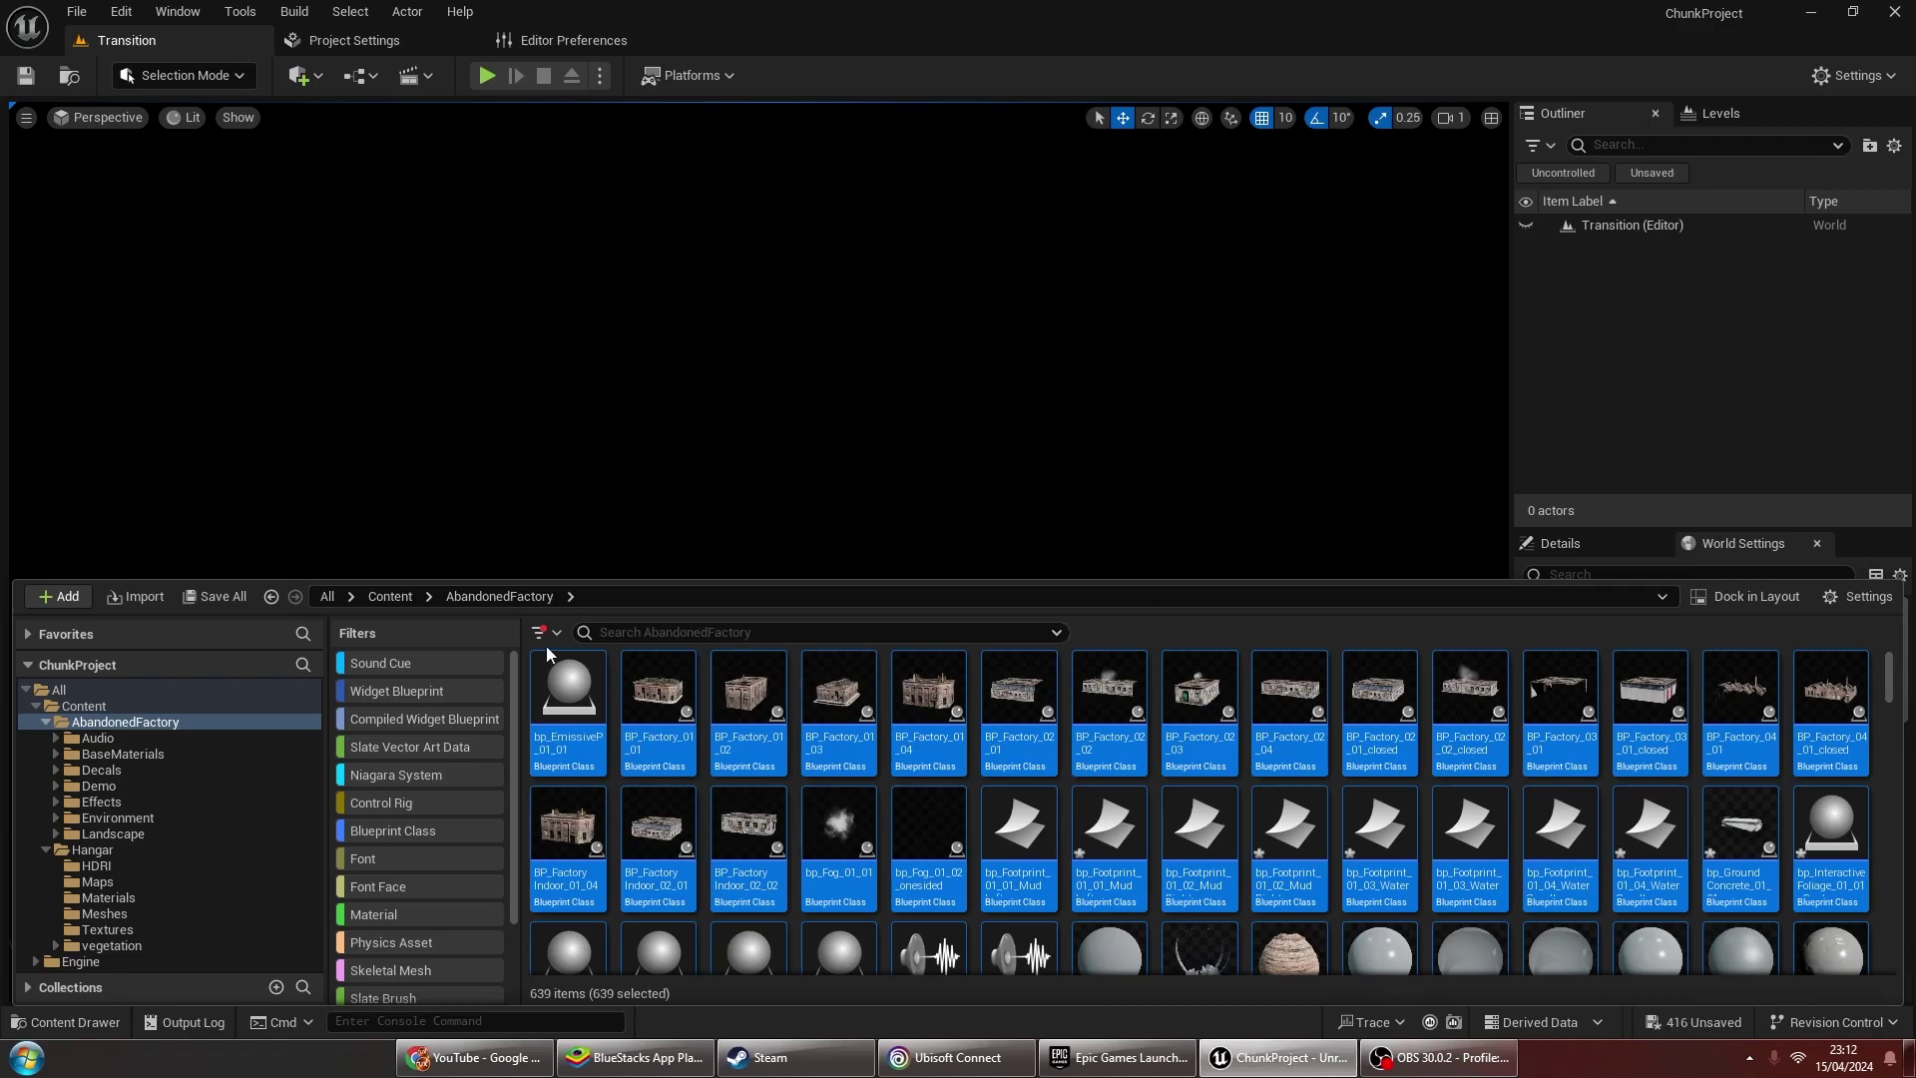
pyautogui.click(403, 594)
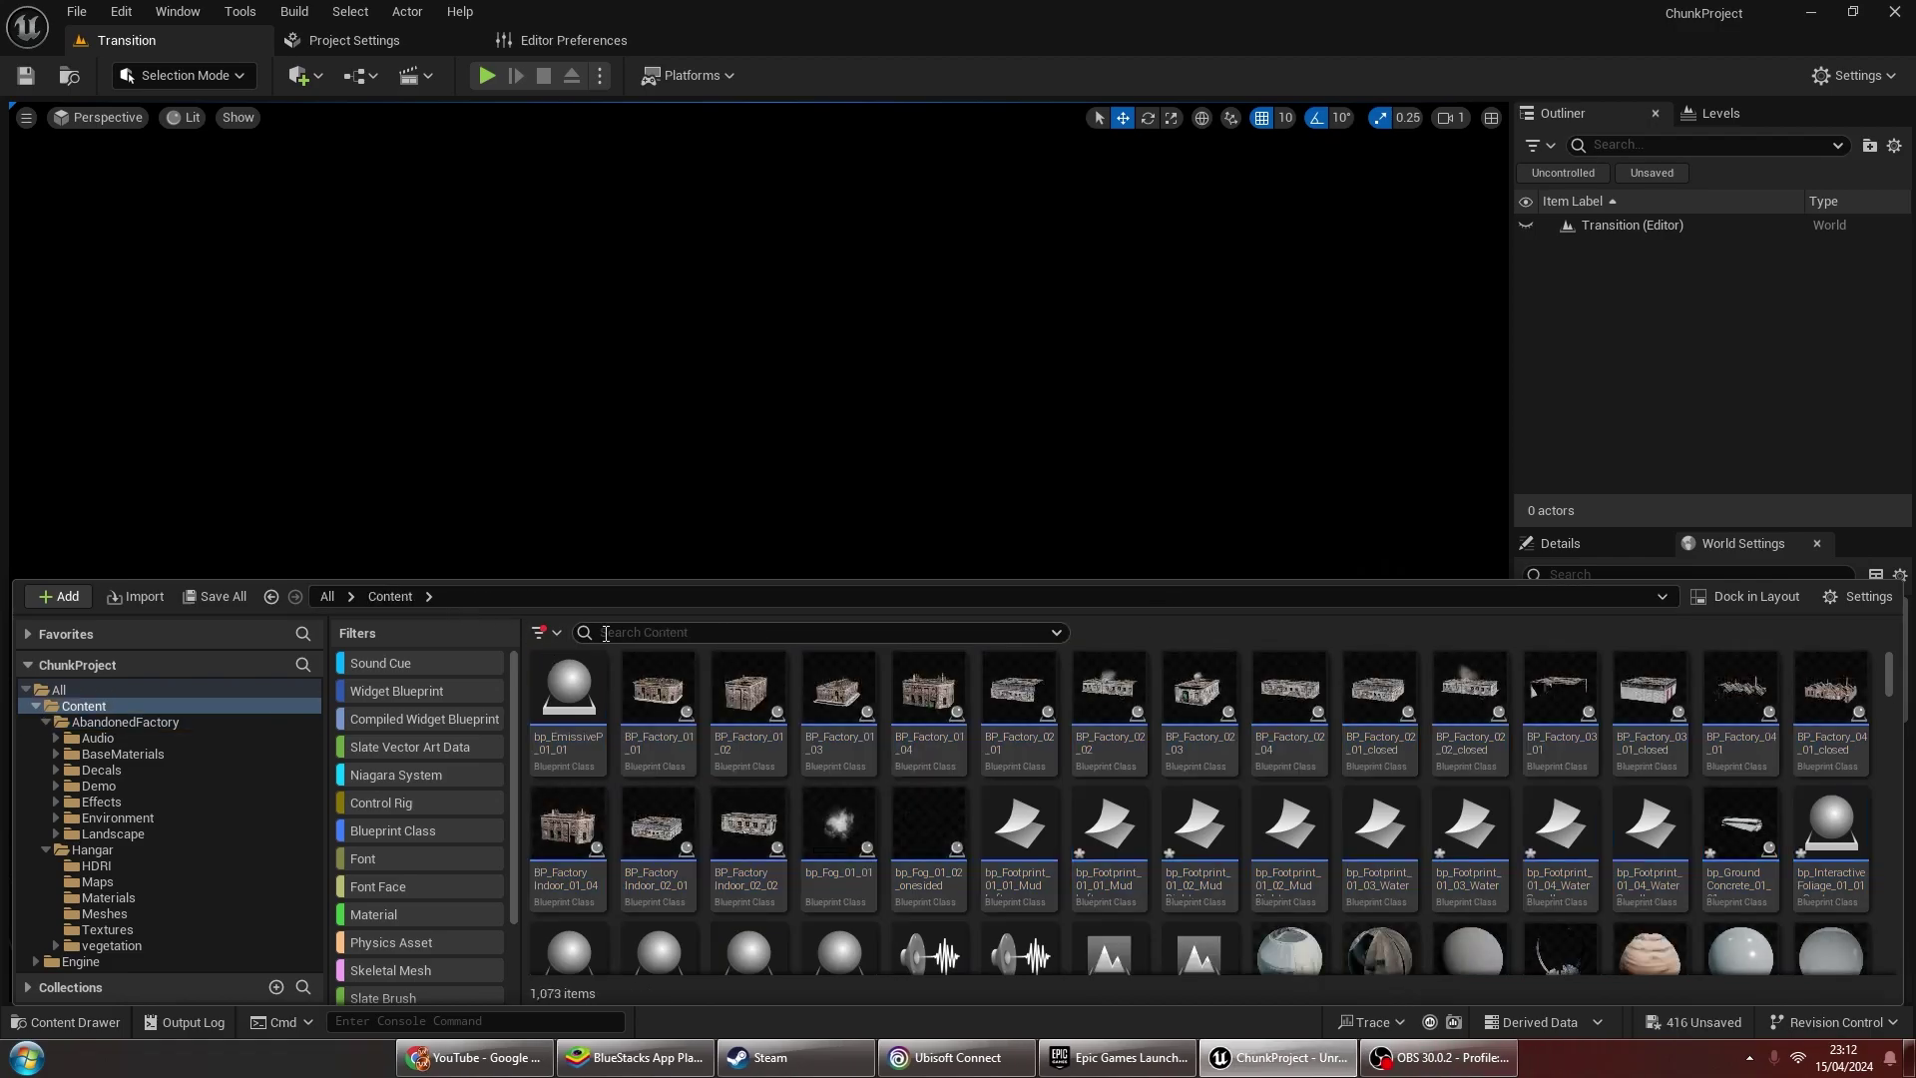
# In the Hangar folder, show all asset types and assign all 432 assets to a chunk ID
pyautogui.click(638, 747)
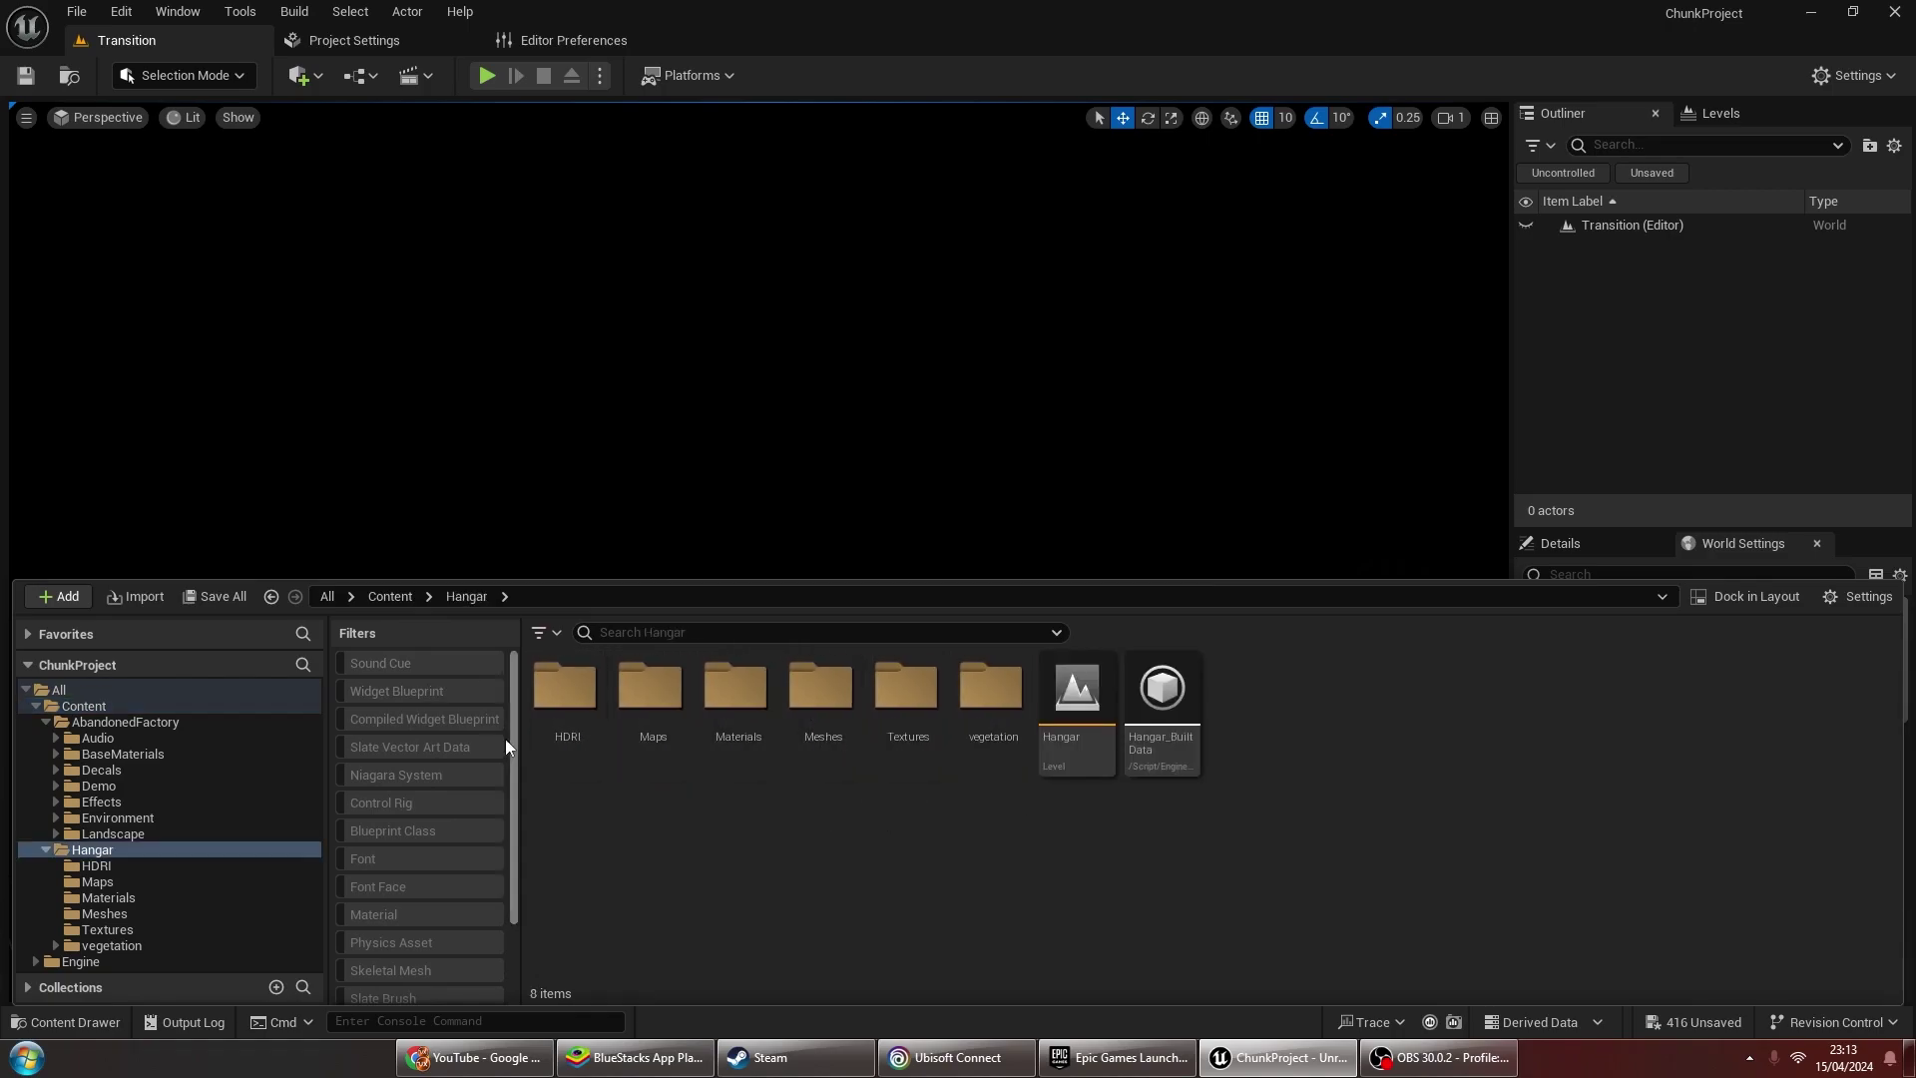
pyautogui.click(390, 672)
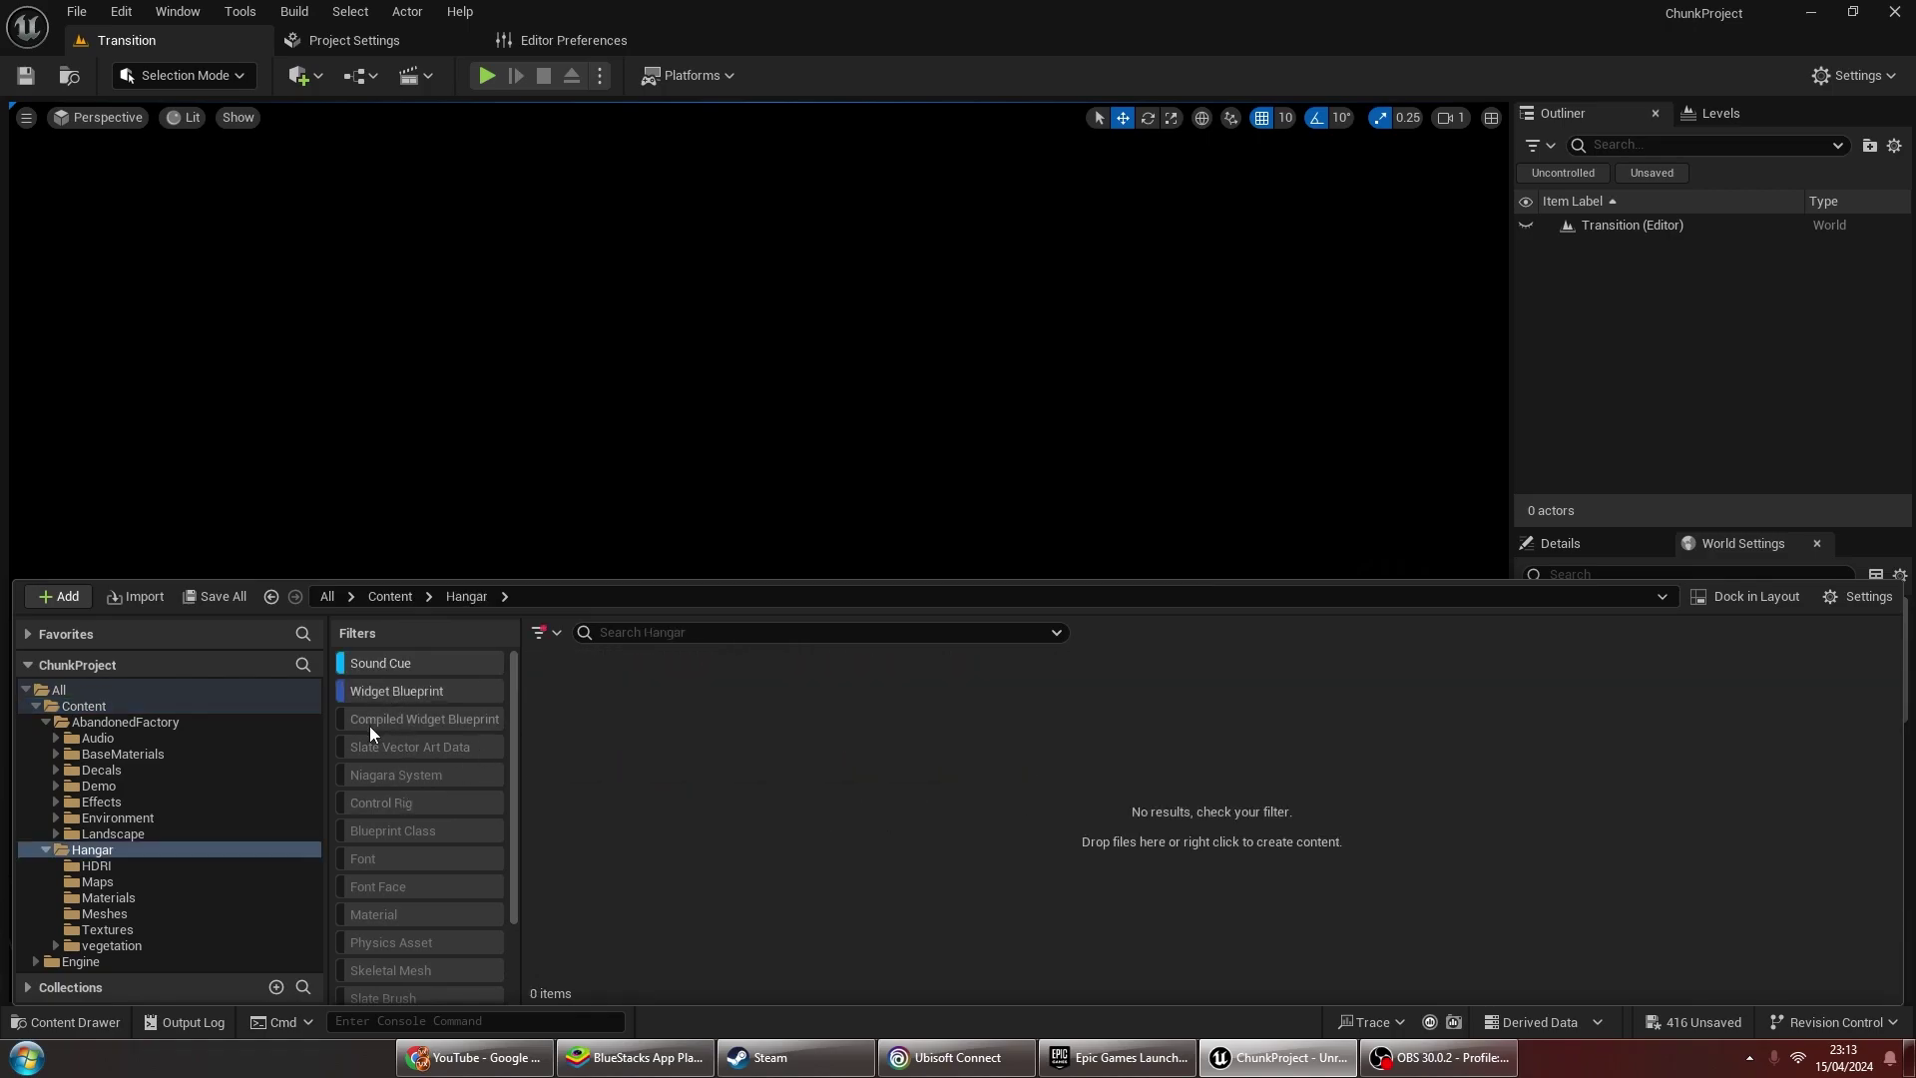
pyautogui.hotkey('ctrl', 'a')
pyautogui.rightClick(768, 748)
pyautogui.moveTo(958, 479)
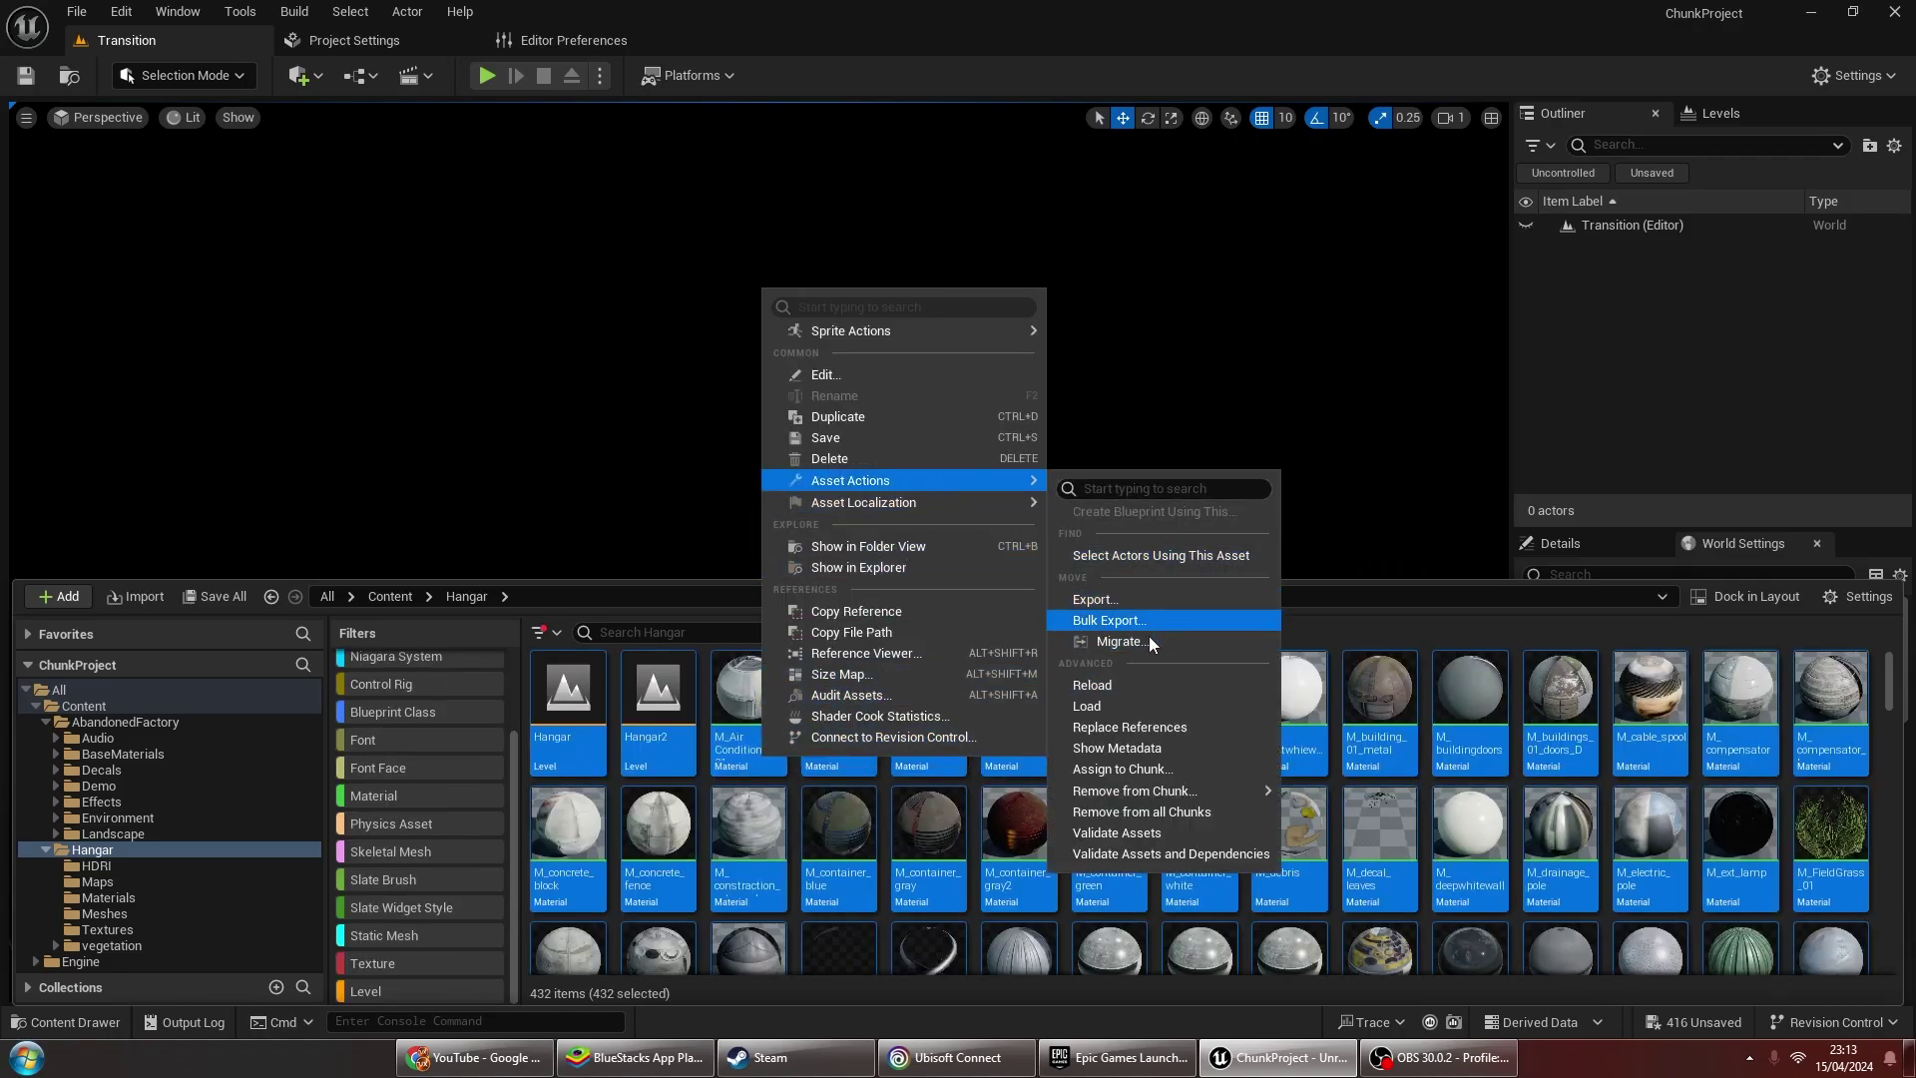
pyautogui.click(1147, 770)
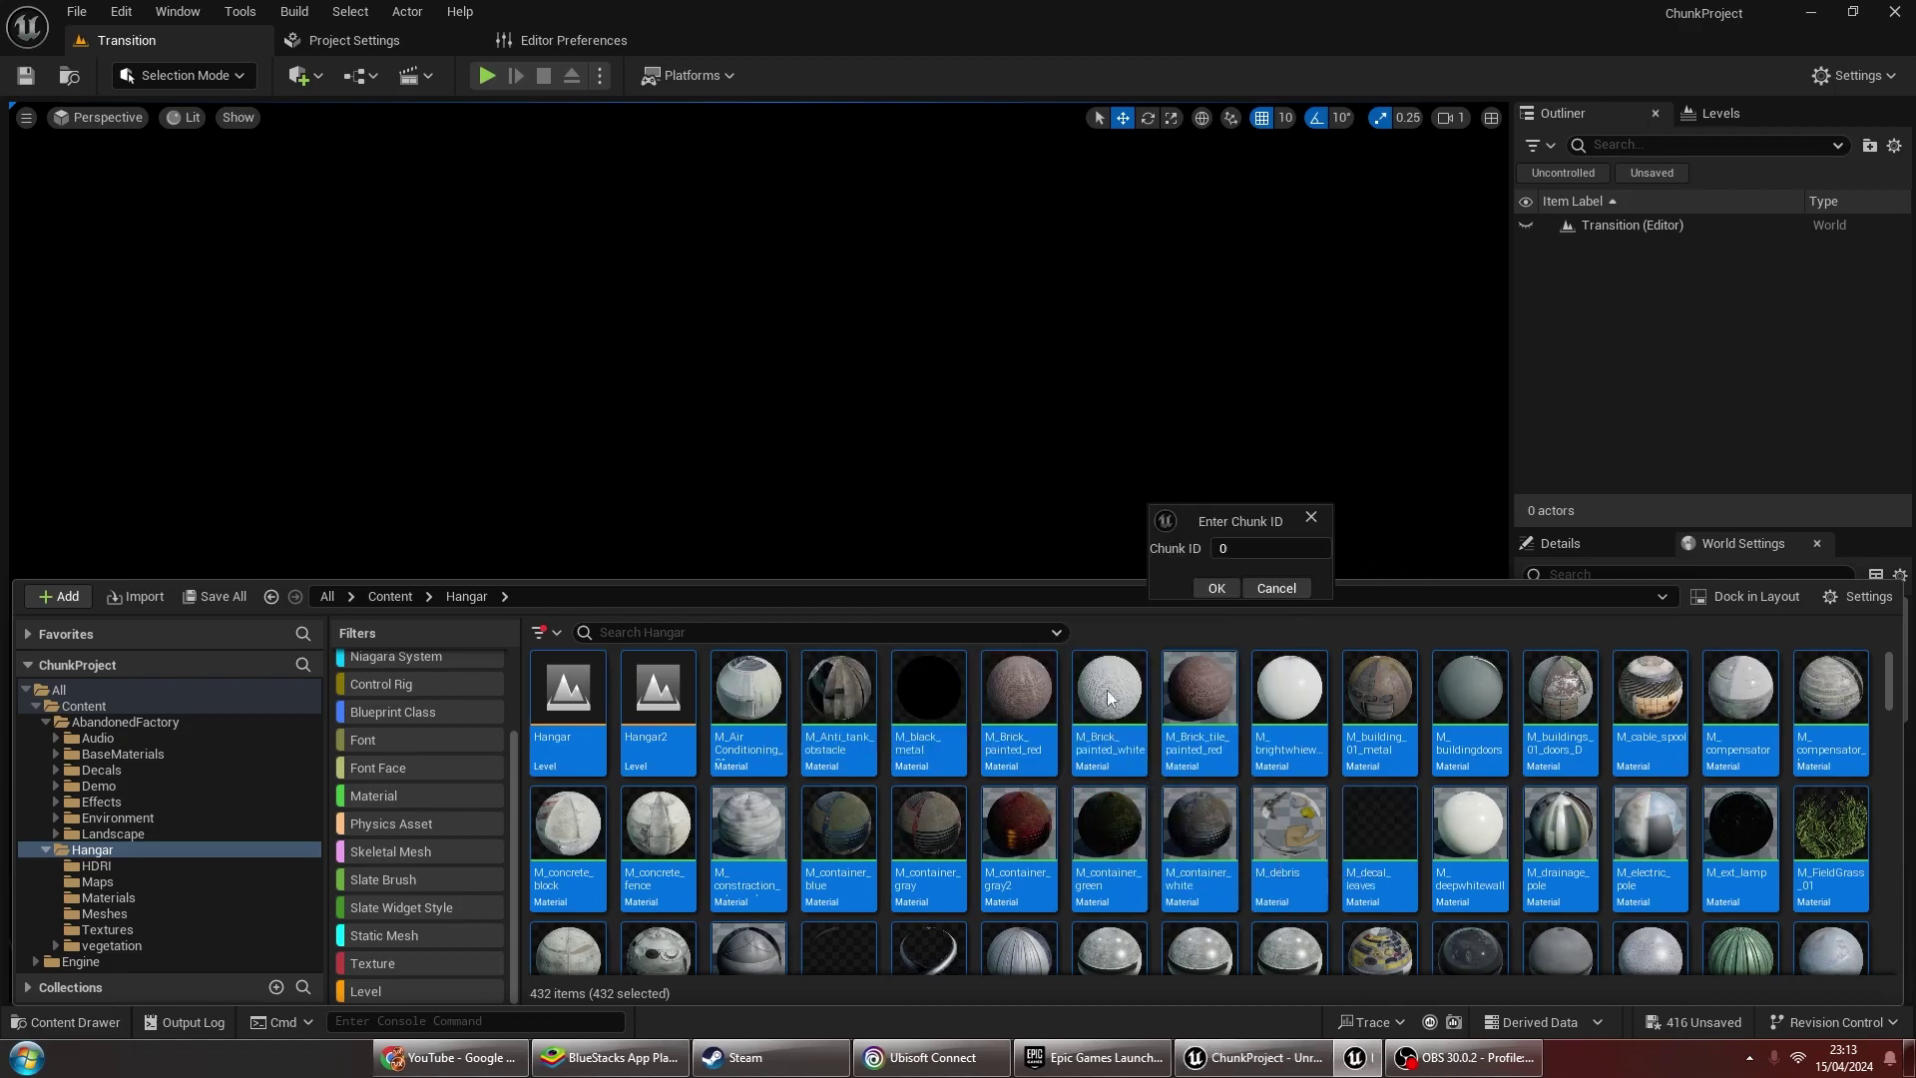
pyautogui.click(1223, 590)
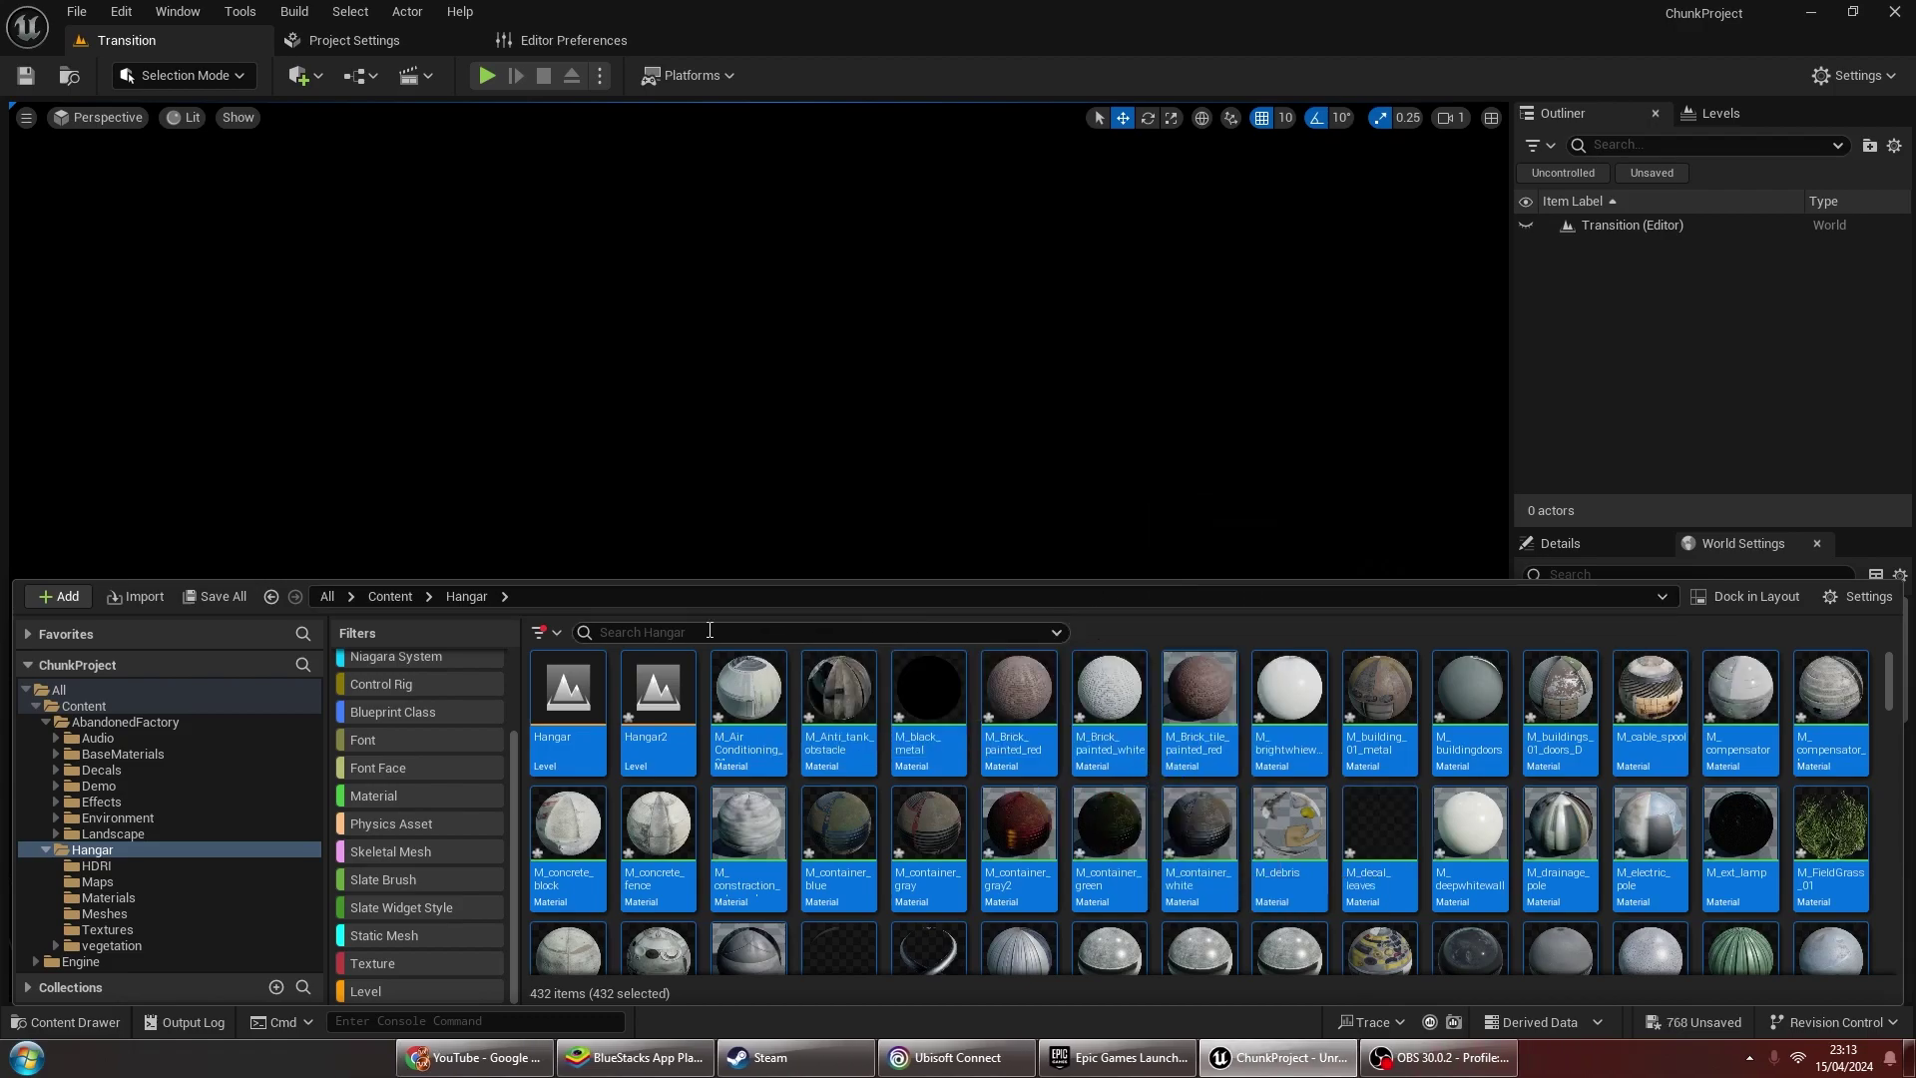
pyautogui.scroll(2, 389, 690)
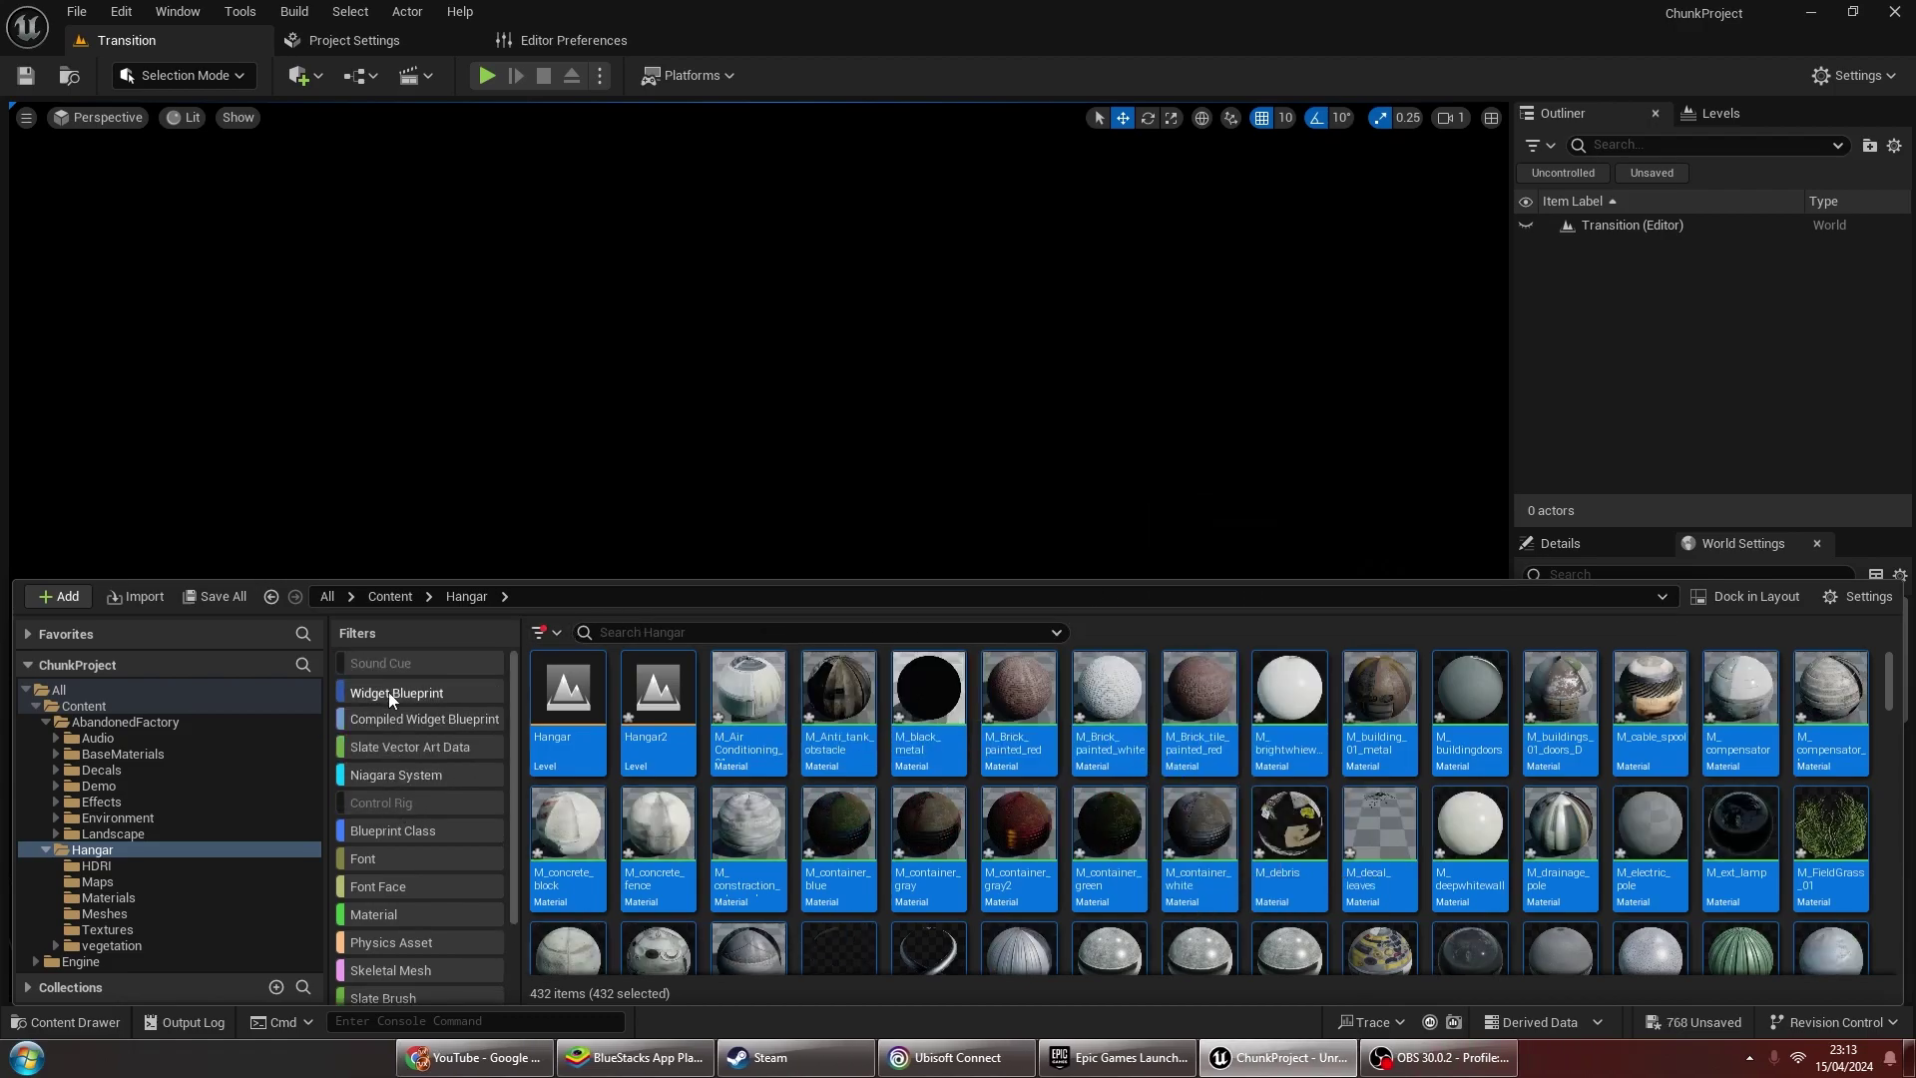
# Assign MenuWidget and the Transition level to chunk 0, then save all unsaved assets
pyautogui.click(389, 596)
pyautogui.click(699, 718)
pyautogui.keyDown('ctrl'); pyautogui.click(856, 704); pyautogui.keyUp('ctrl')
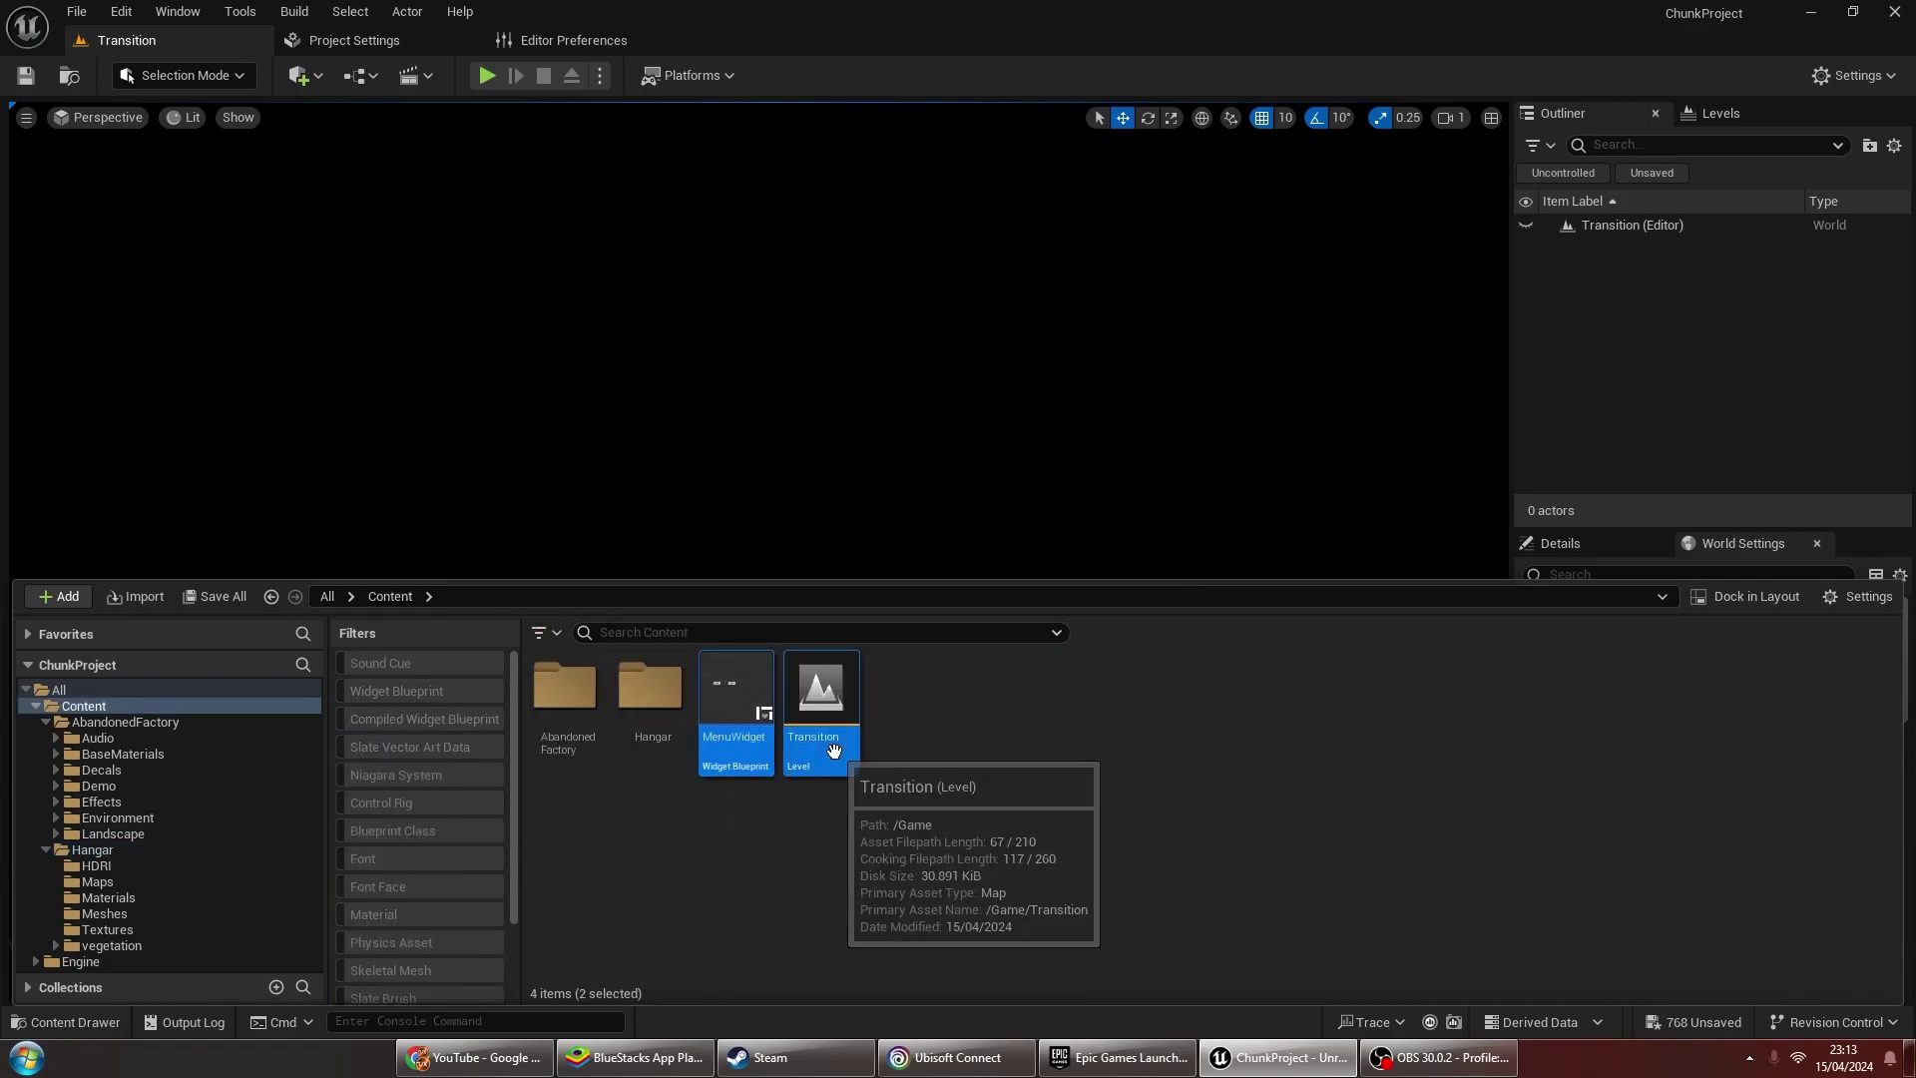
pyautogui.rightClick(860, 704)
pyautogui.moveTo(1098, 457)
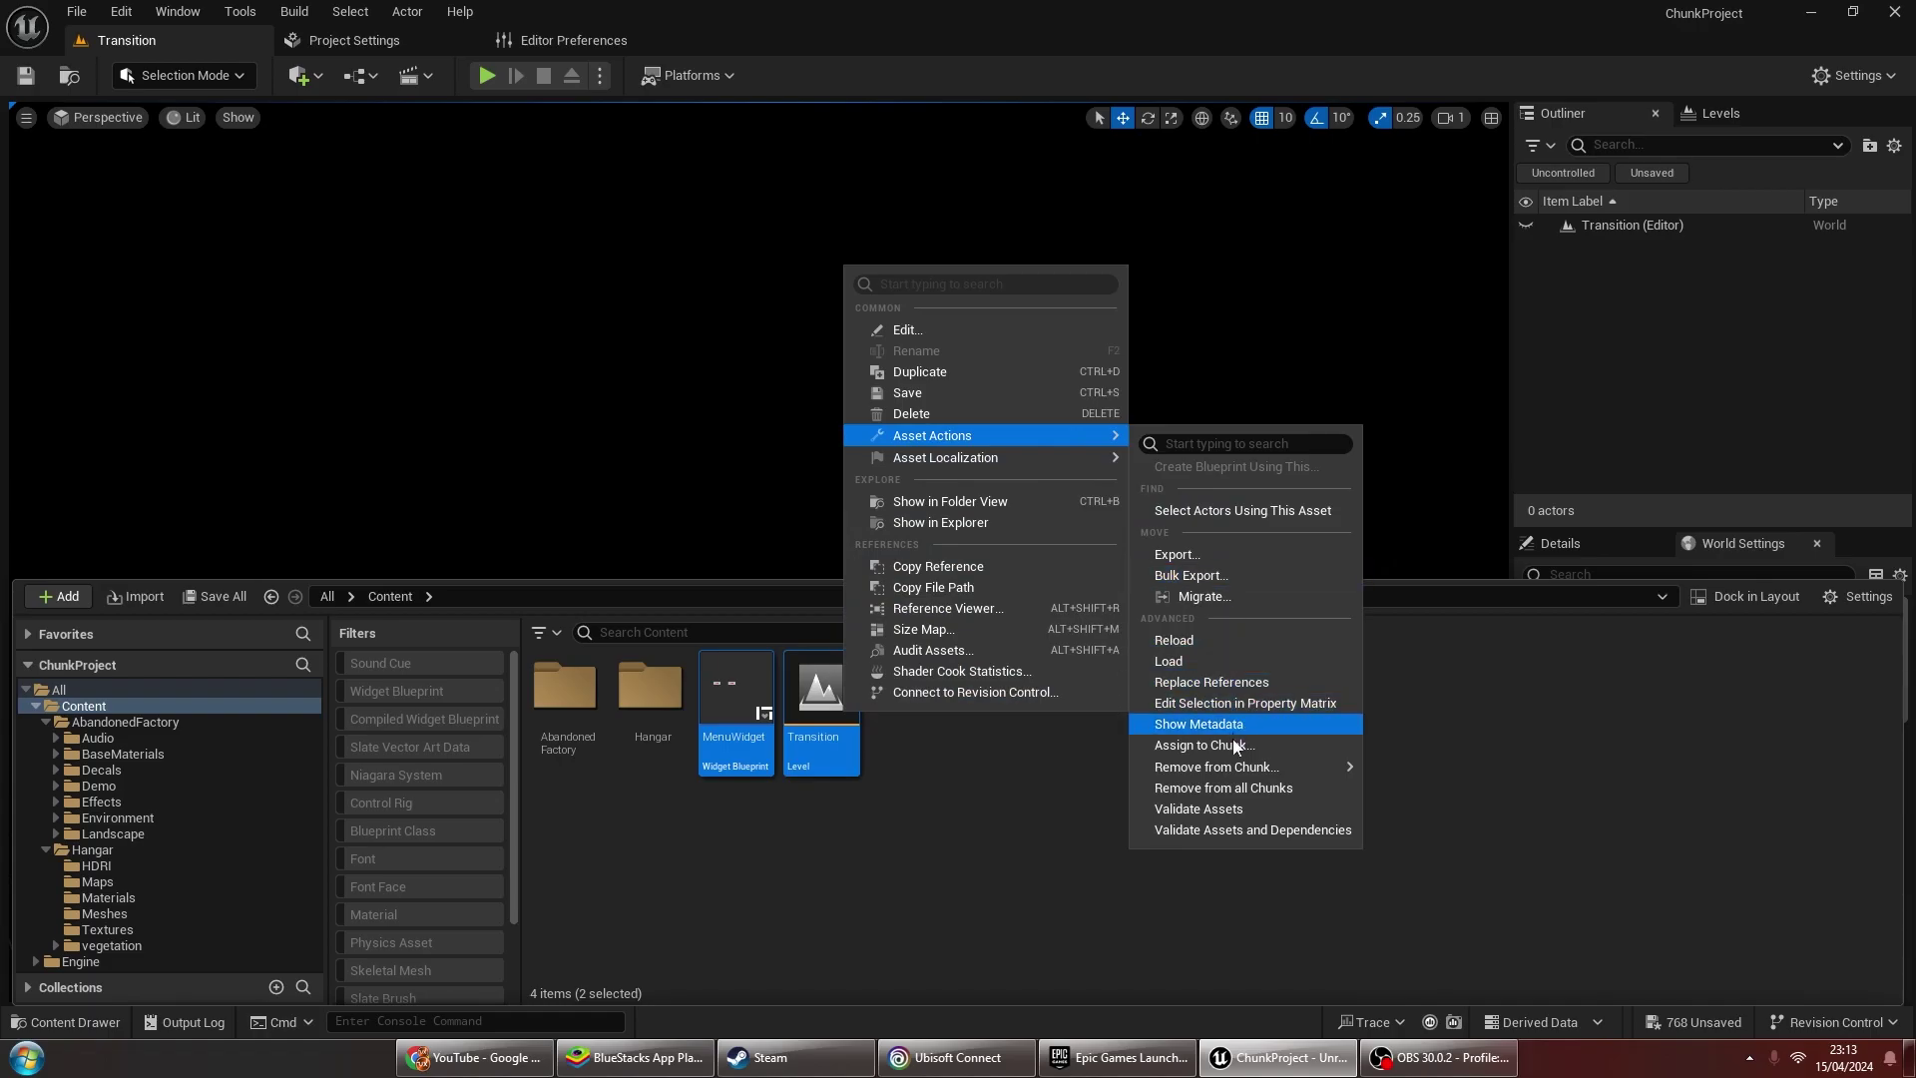
pyautogui.click(1223, 744)
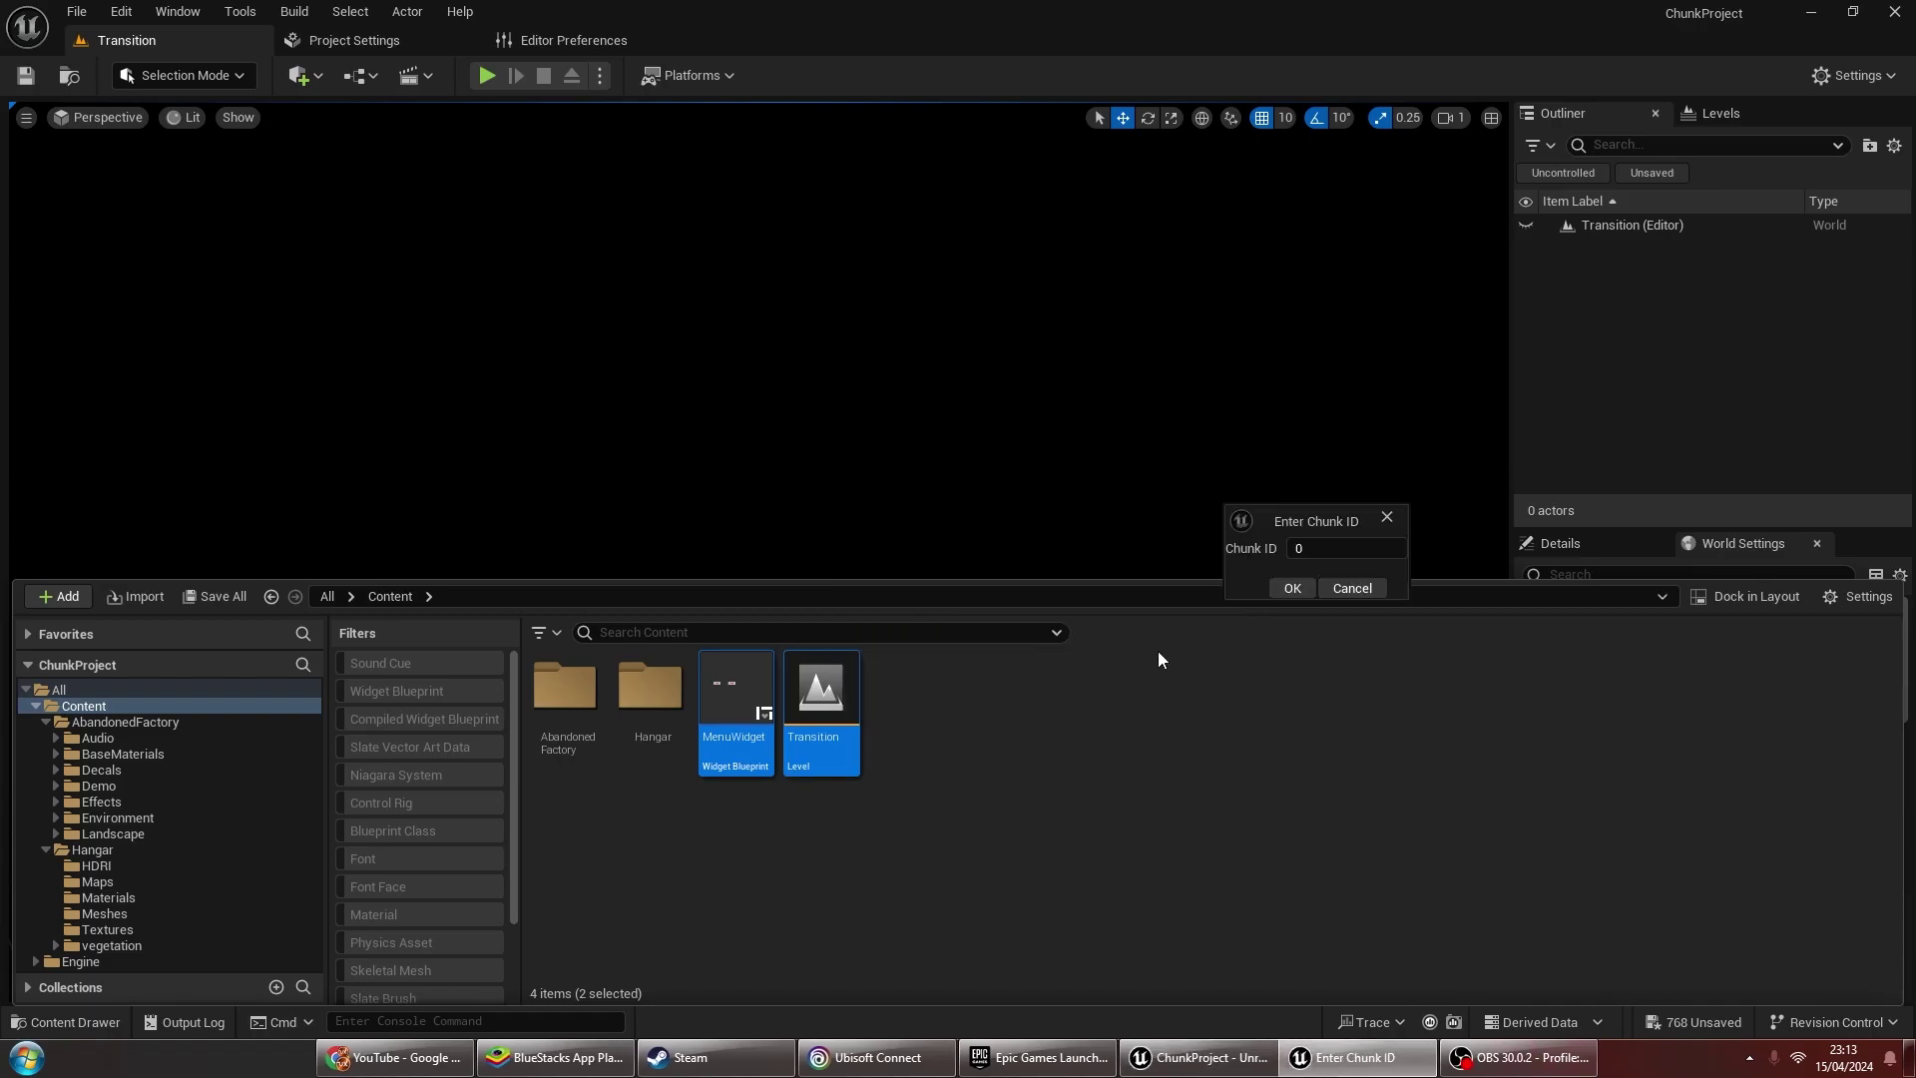
pyautogui.click(1289, 589)
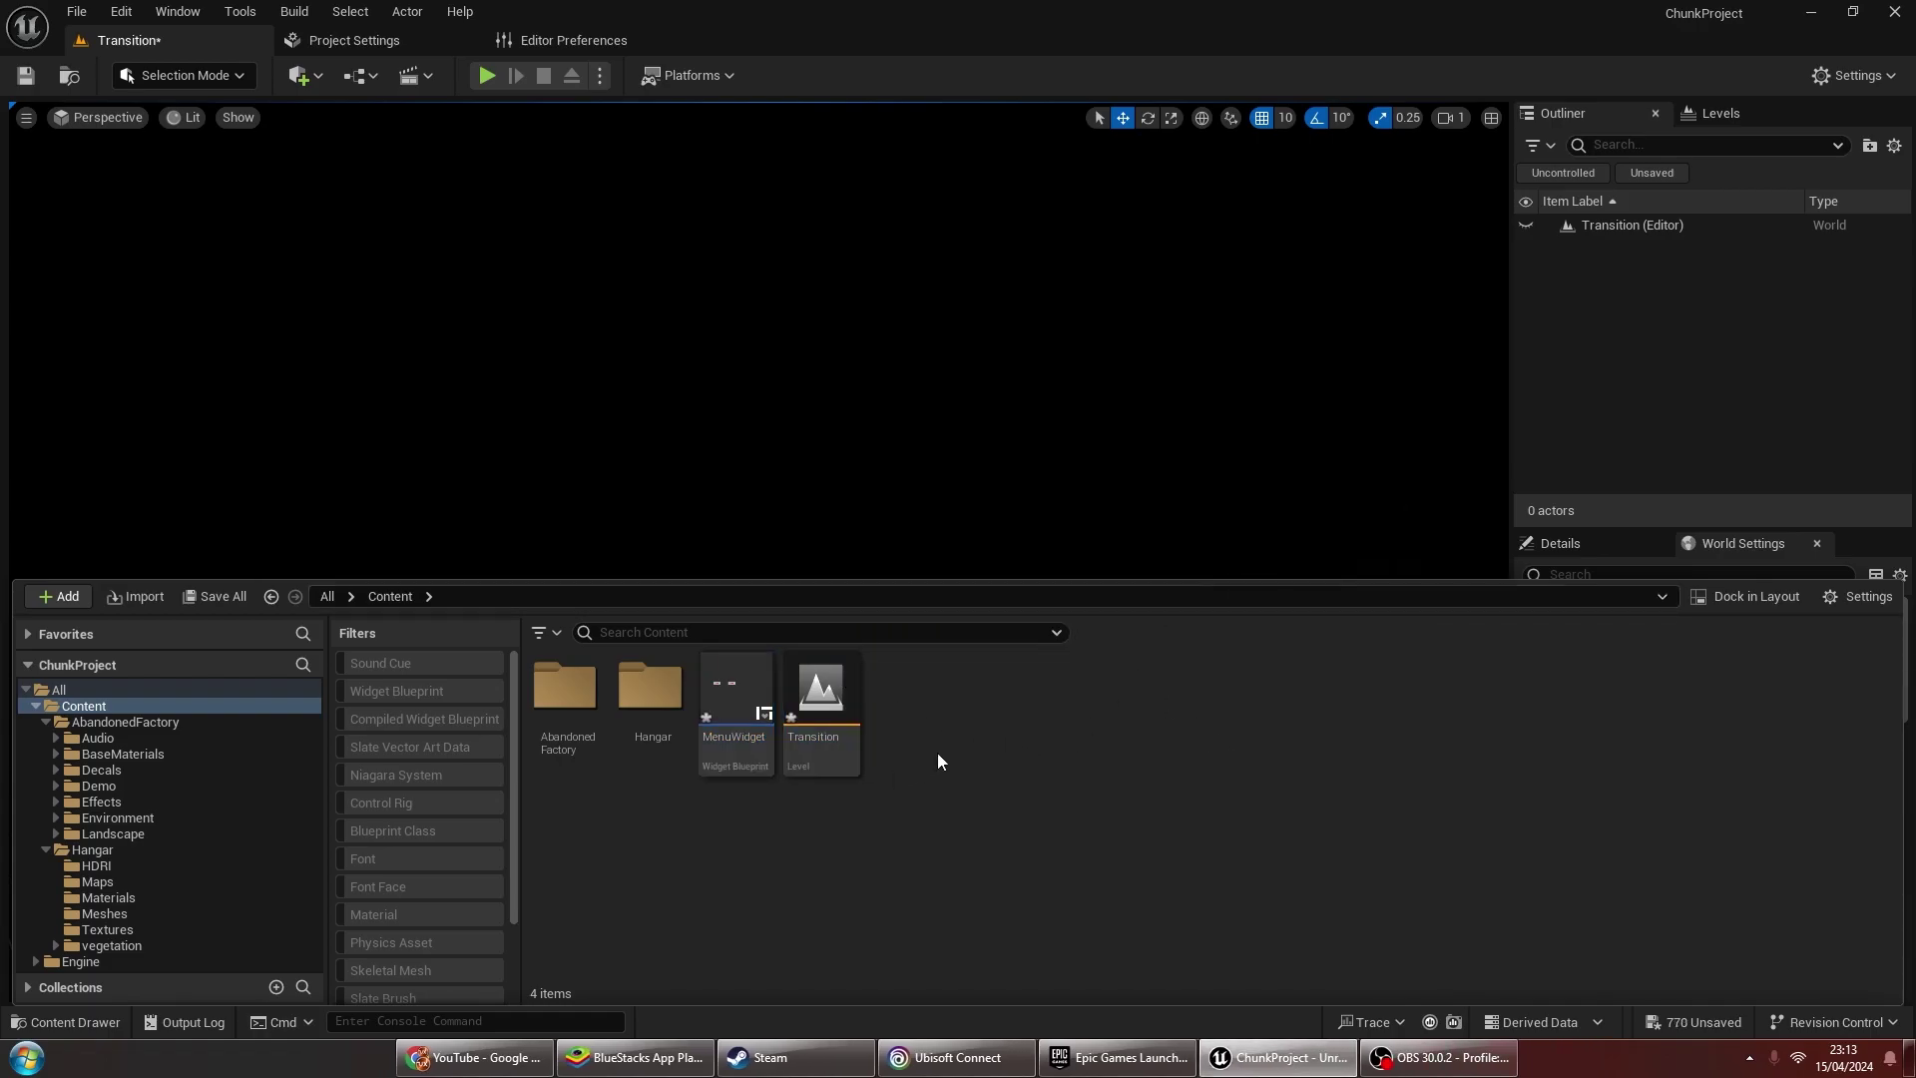
pyautogui.click(1690, 1024)
pyautogui.click(1103, 760)
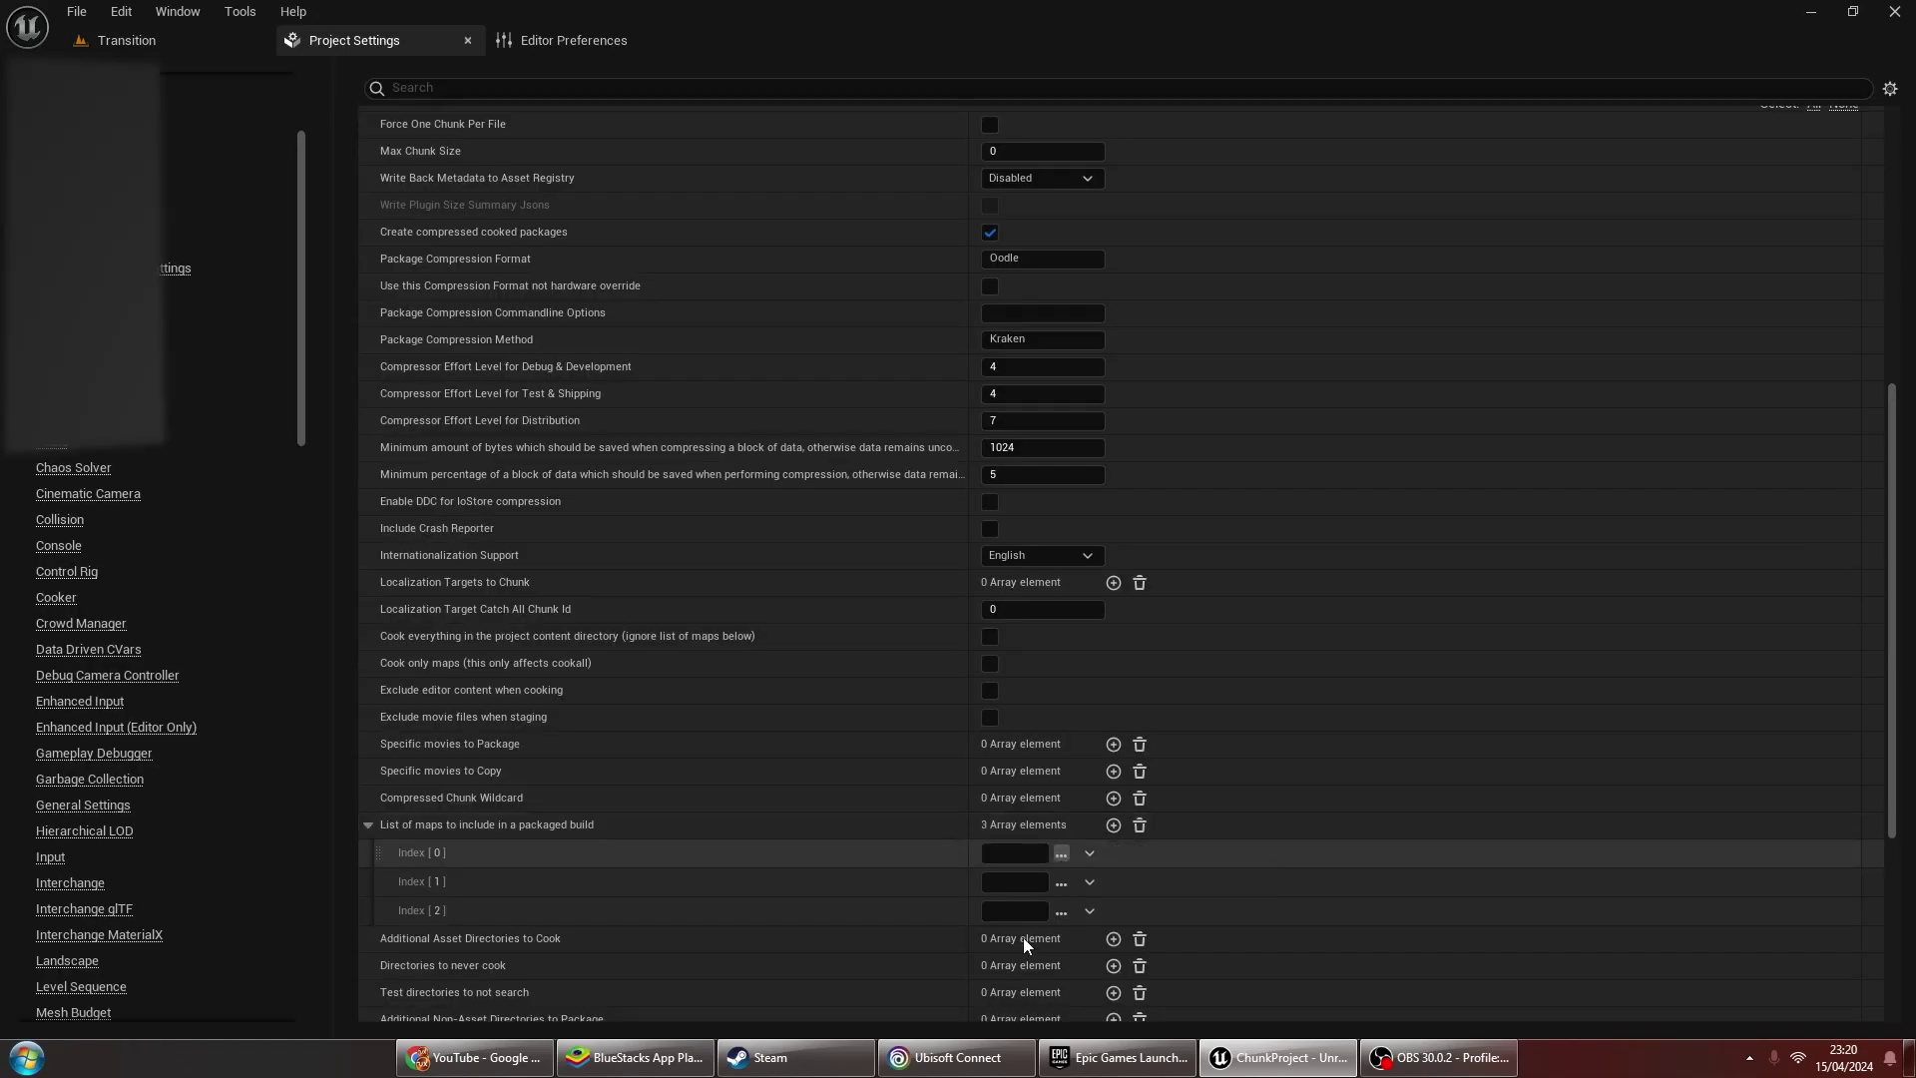
# Add the Transition and Hangar2 maps as the first two packaged maps
pyautogui.click(1061, 853)
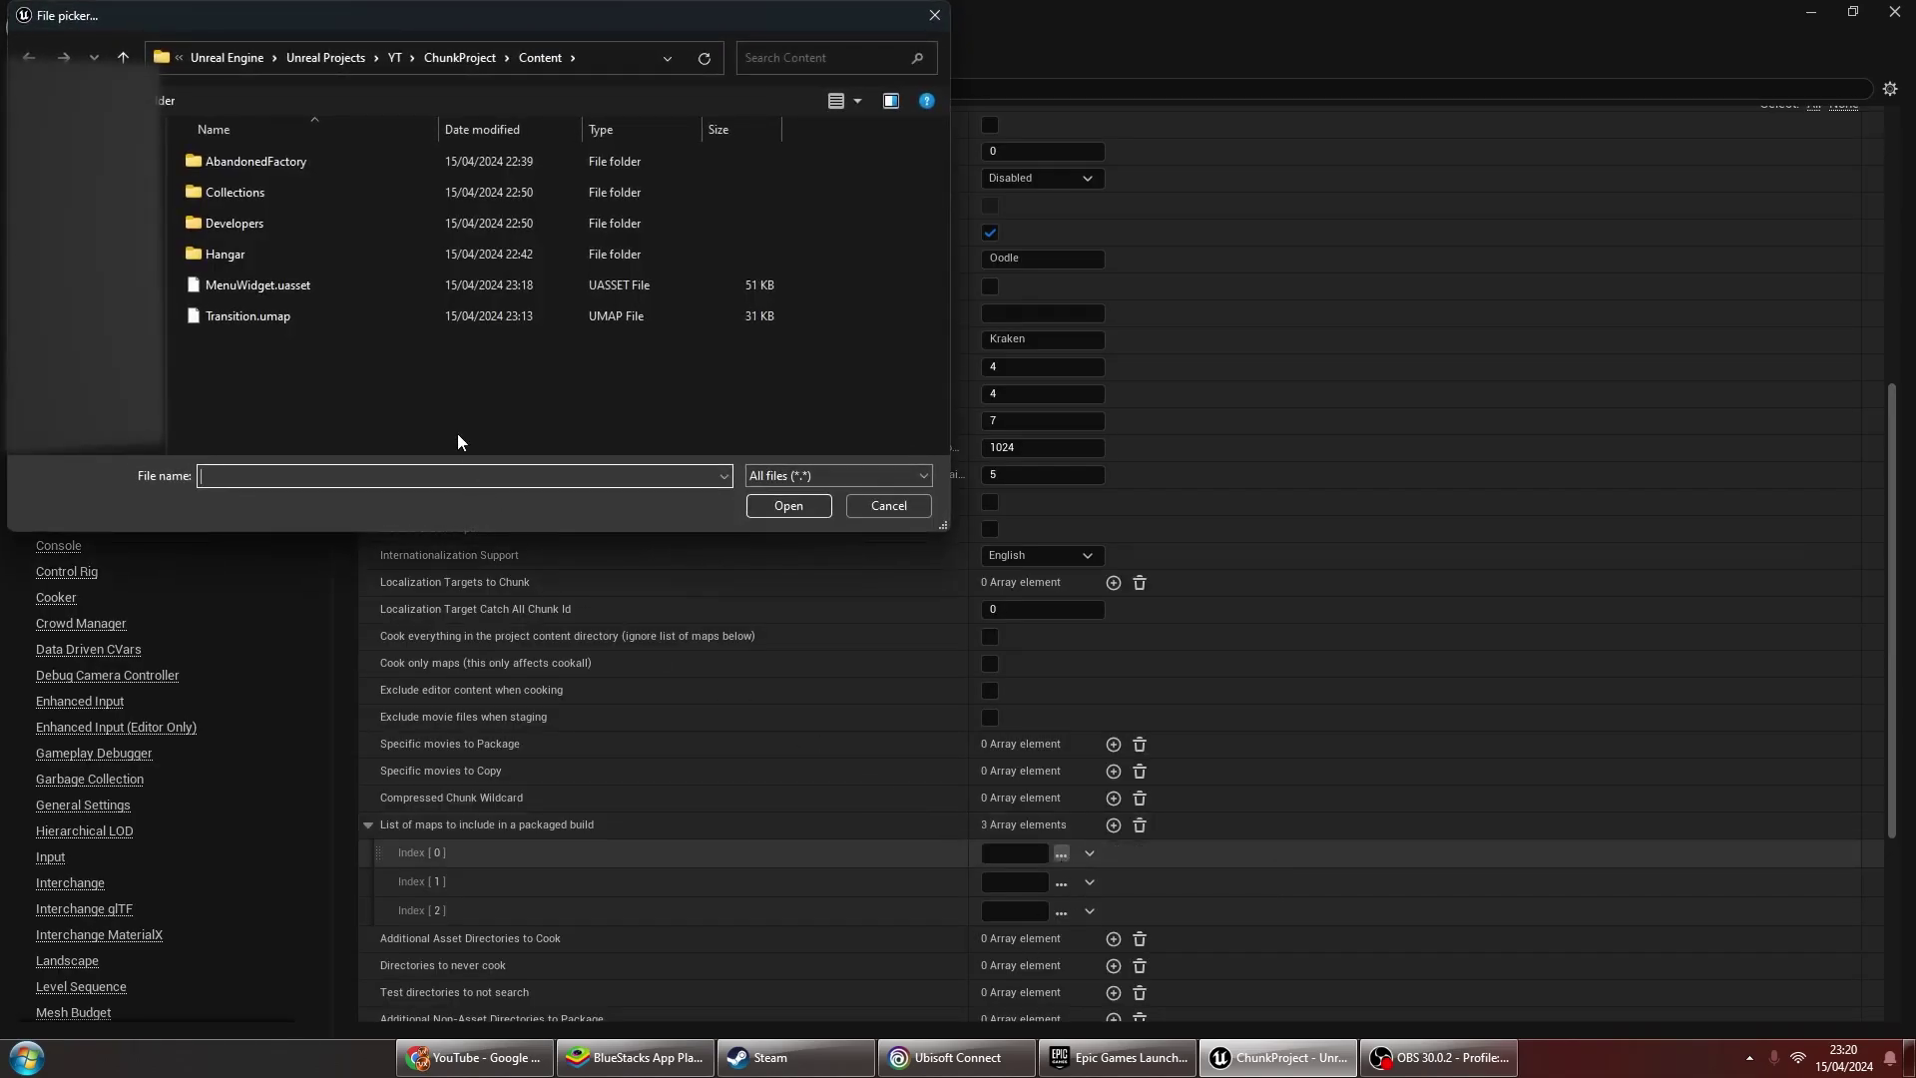
pyautogui.doubleClick(359, 320)
pyautogui.scroll(-1, 1049, 871)
pyautogui.click(1062, 818)
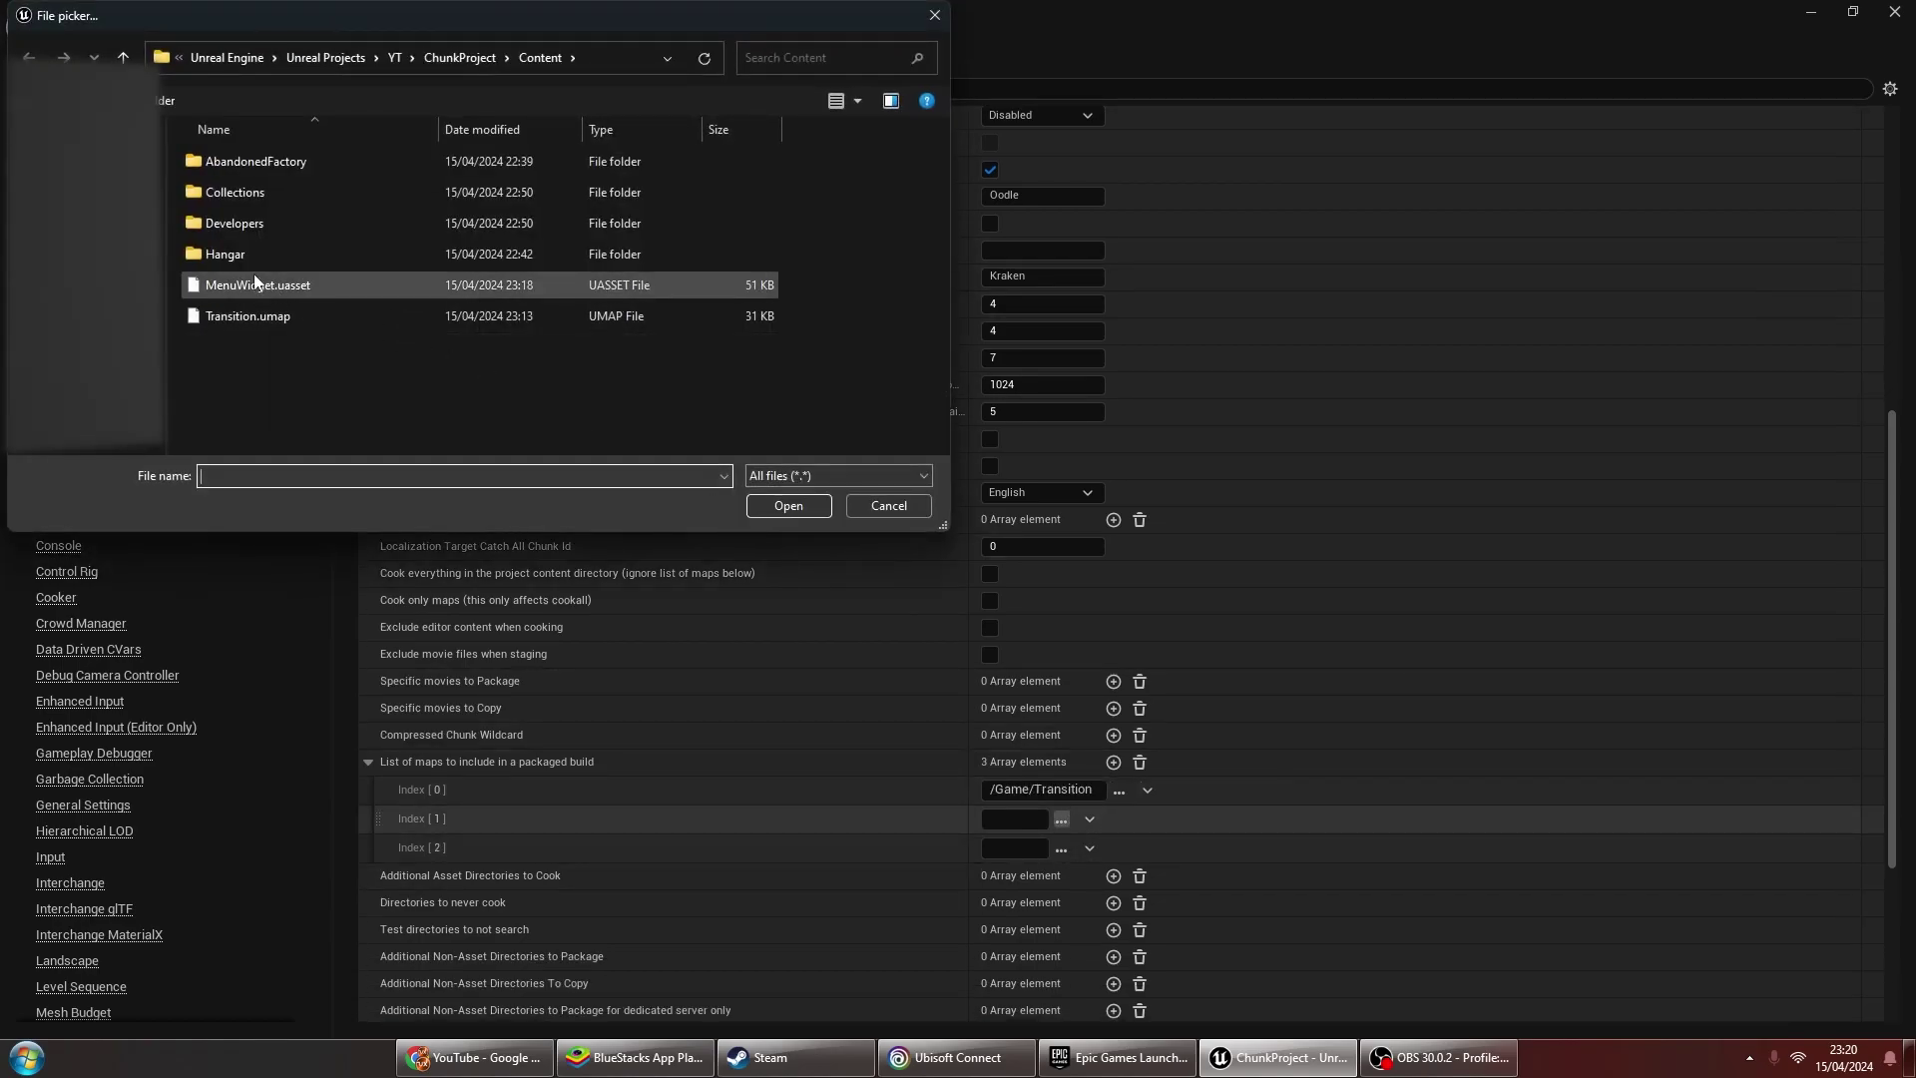
pyautogui.doubleClick(277, 256)
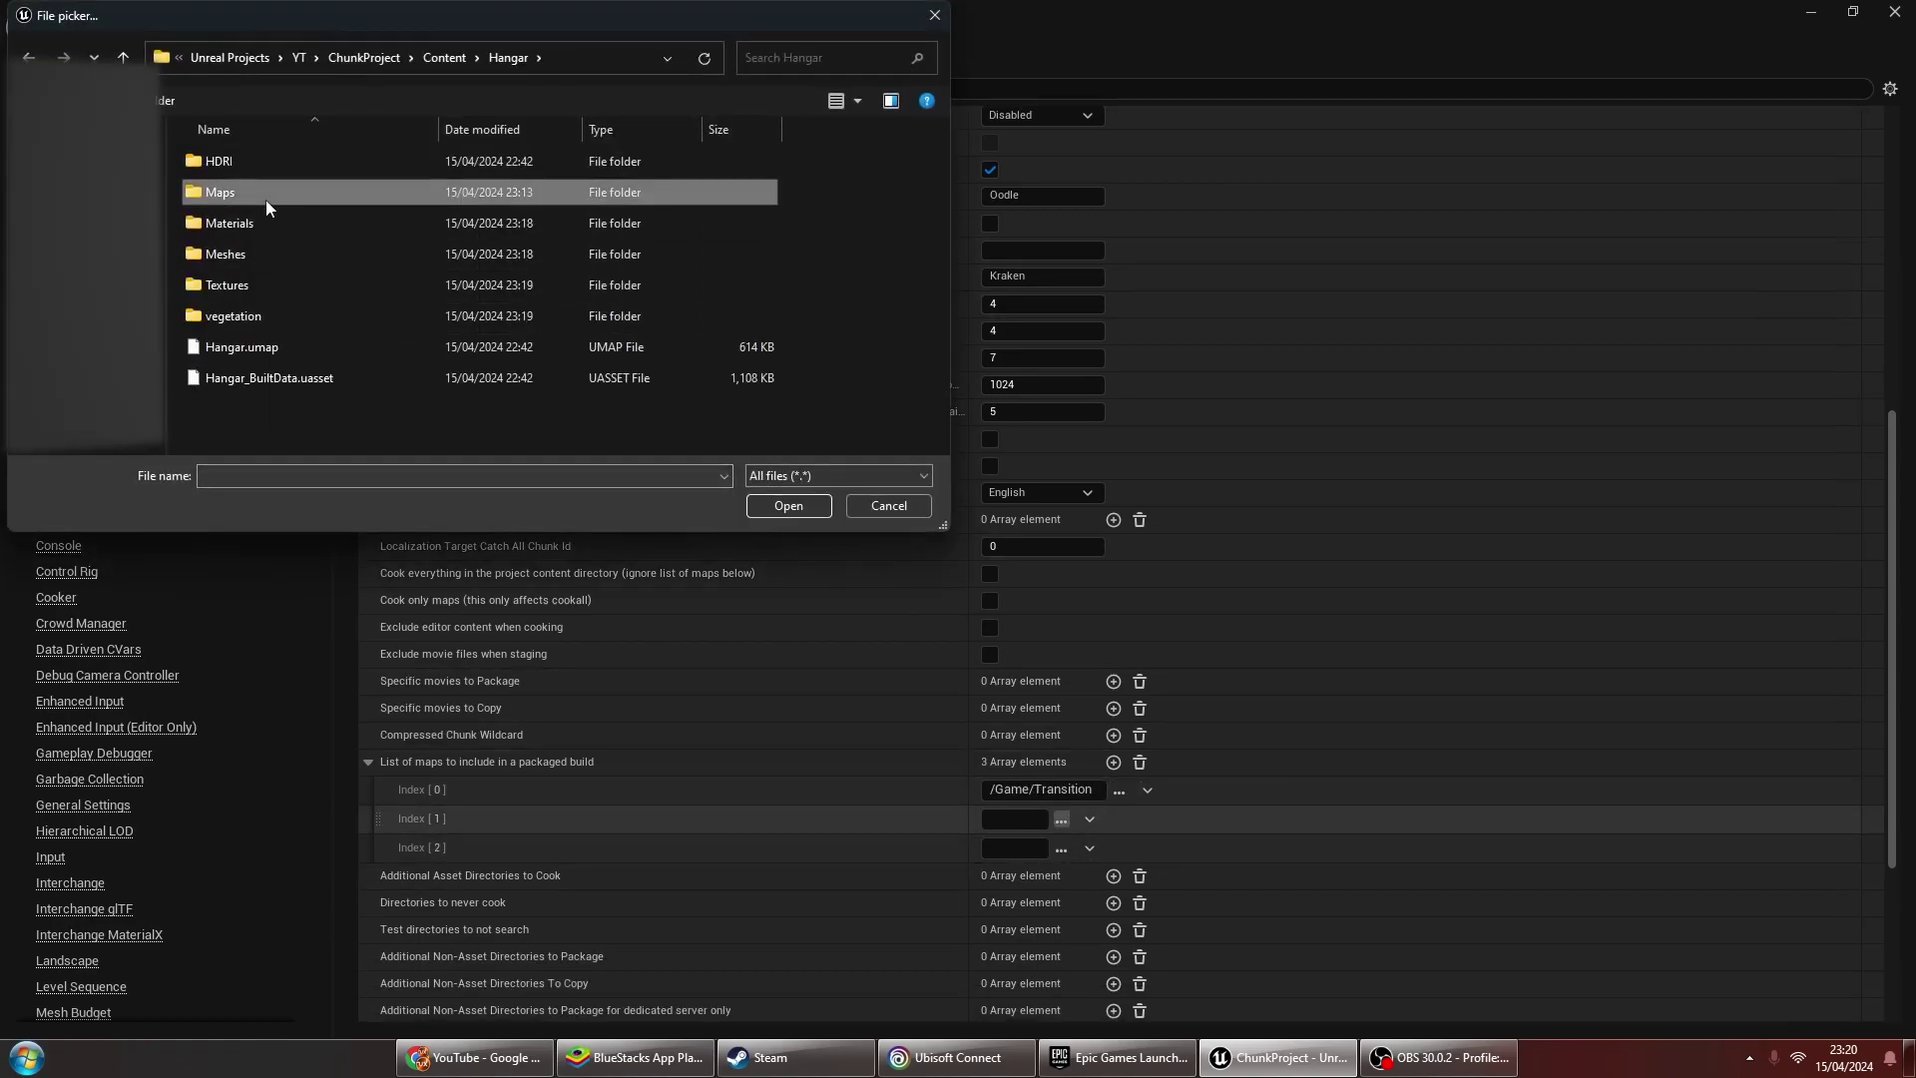
pyautogui.doubleClick(265, 195)
pyautogui.doubleClick(284, 192)
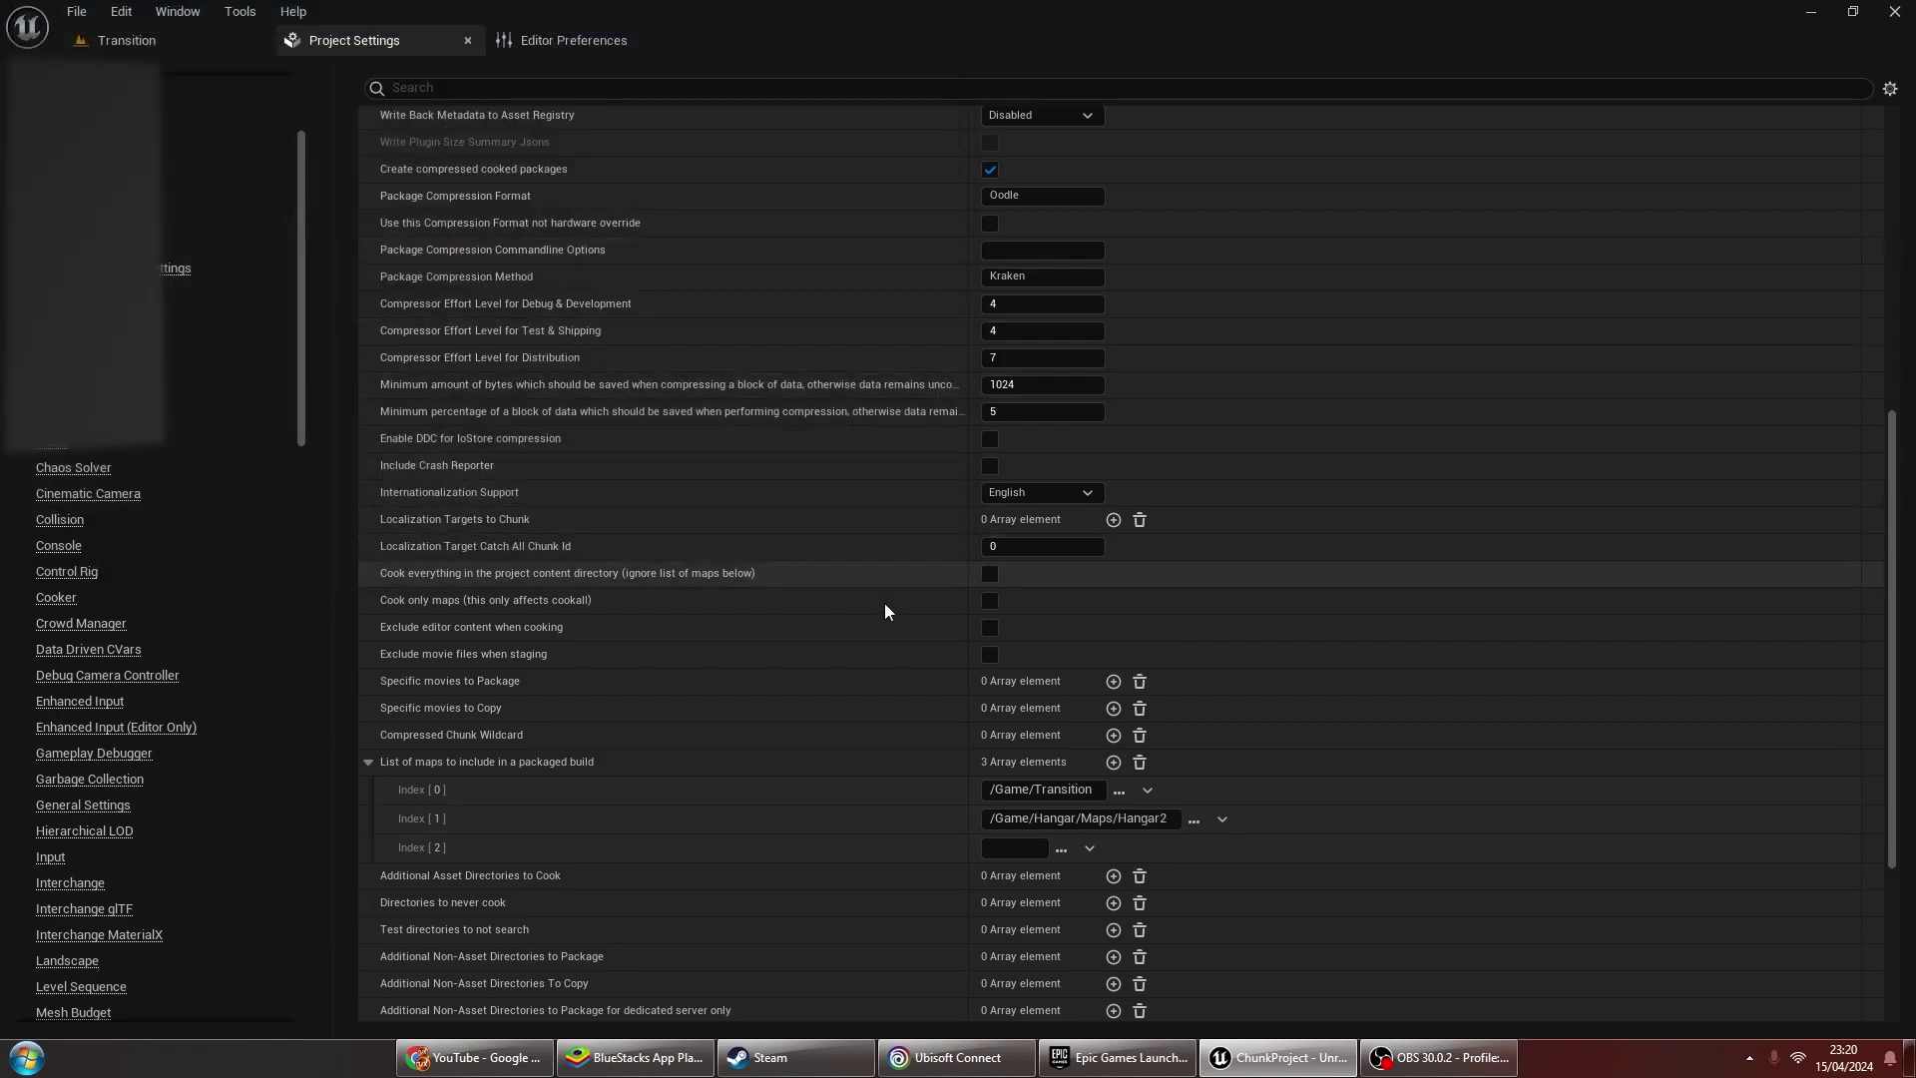
# Add AbandonedFactory's Main_Warehouse_01_P map as the third packaged map
pyautogui.click(1061, 848)
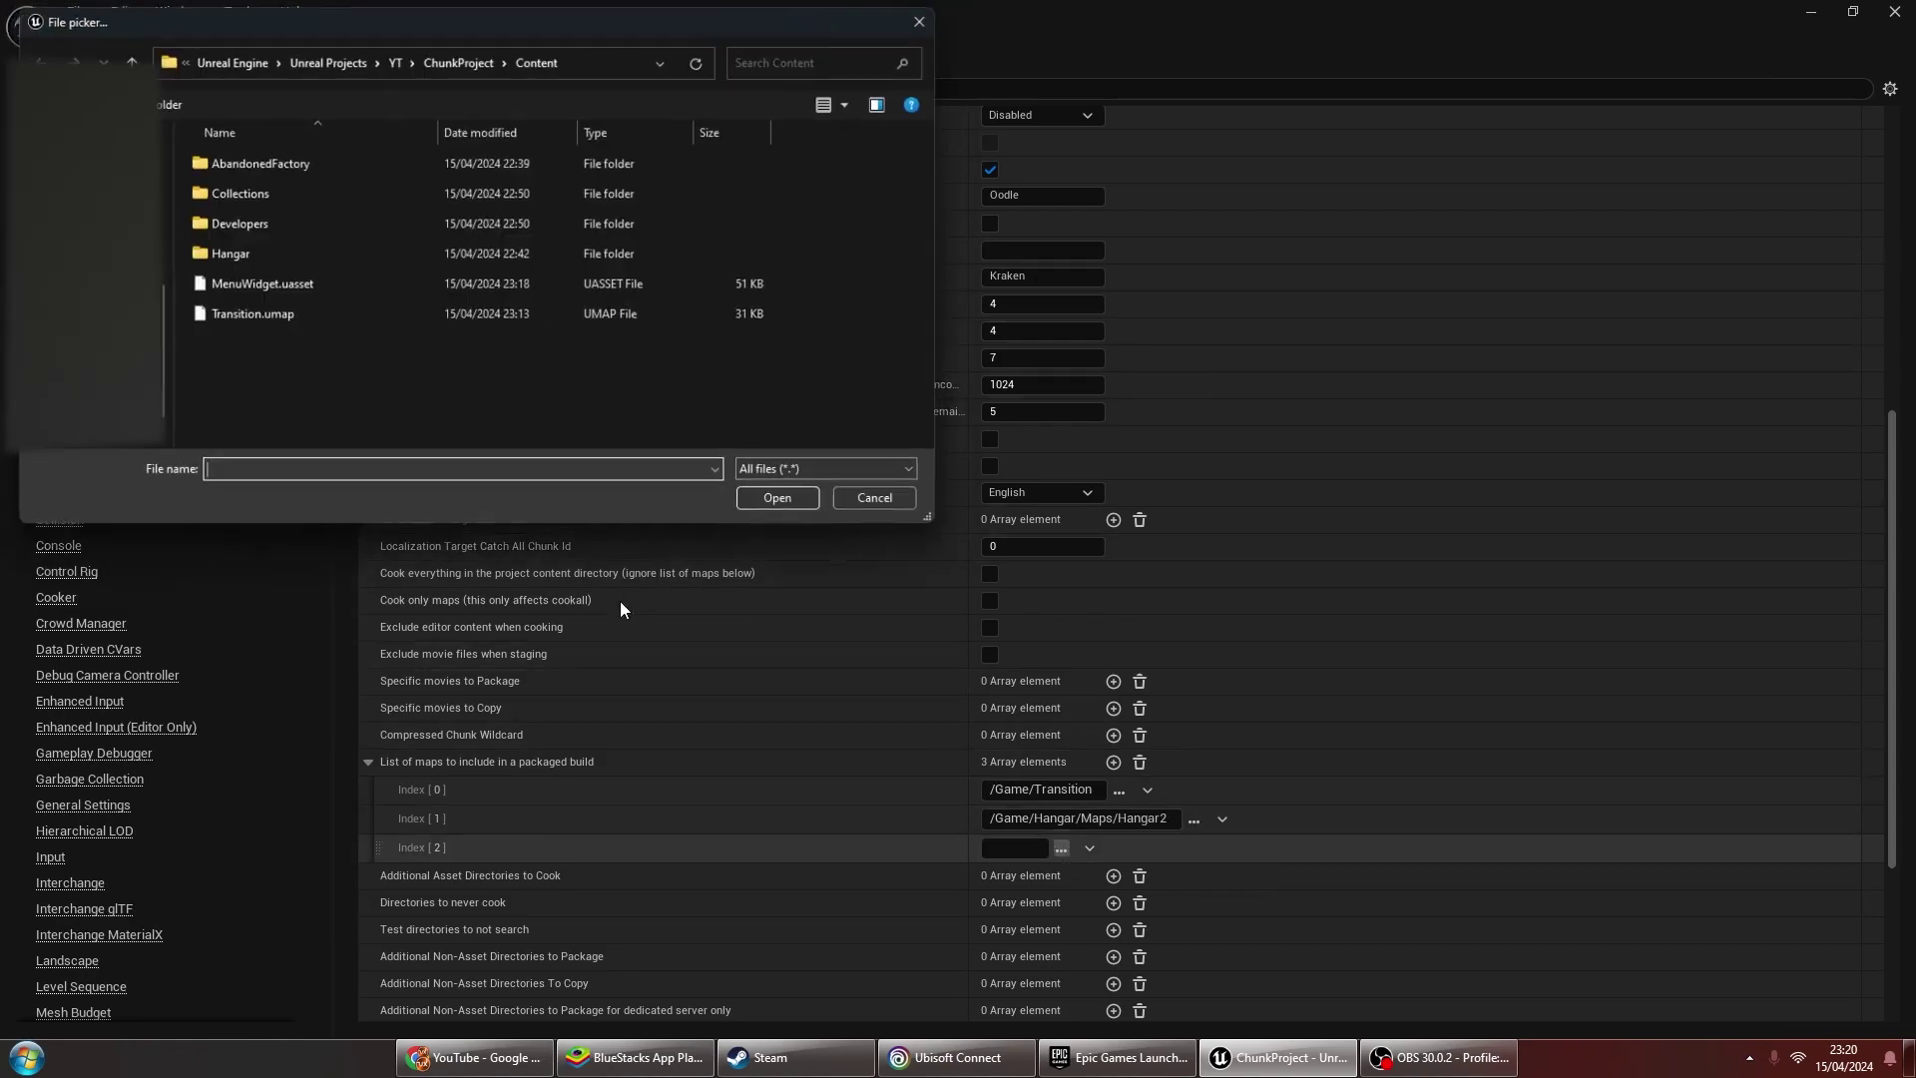
pyautogui.doubleClick(255, 165)
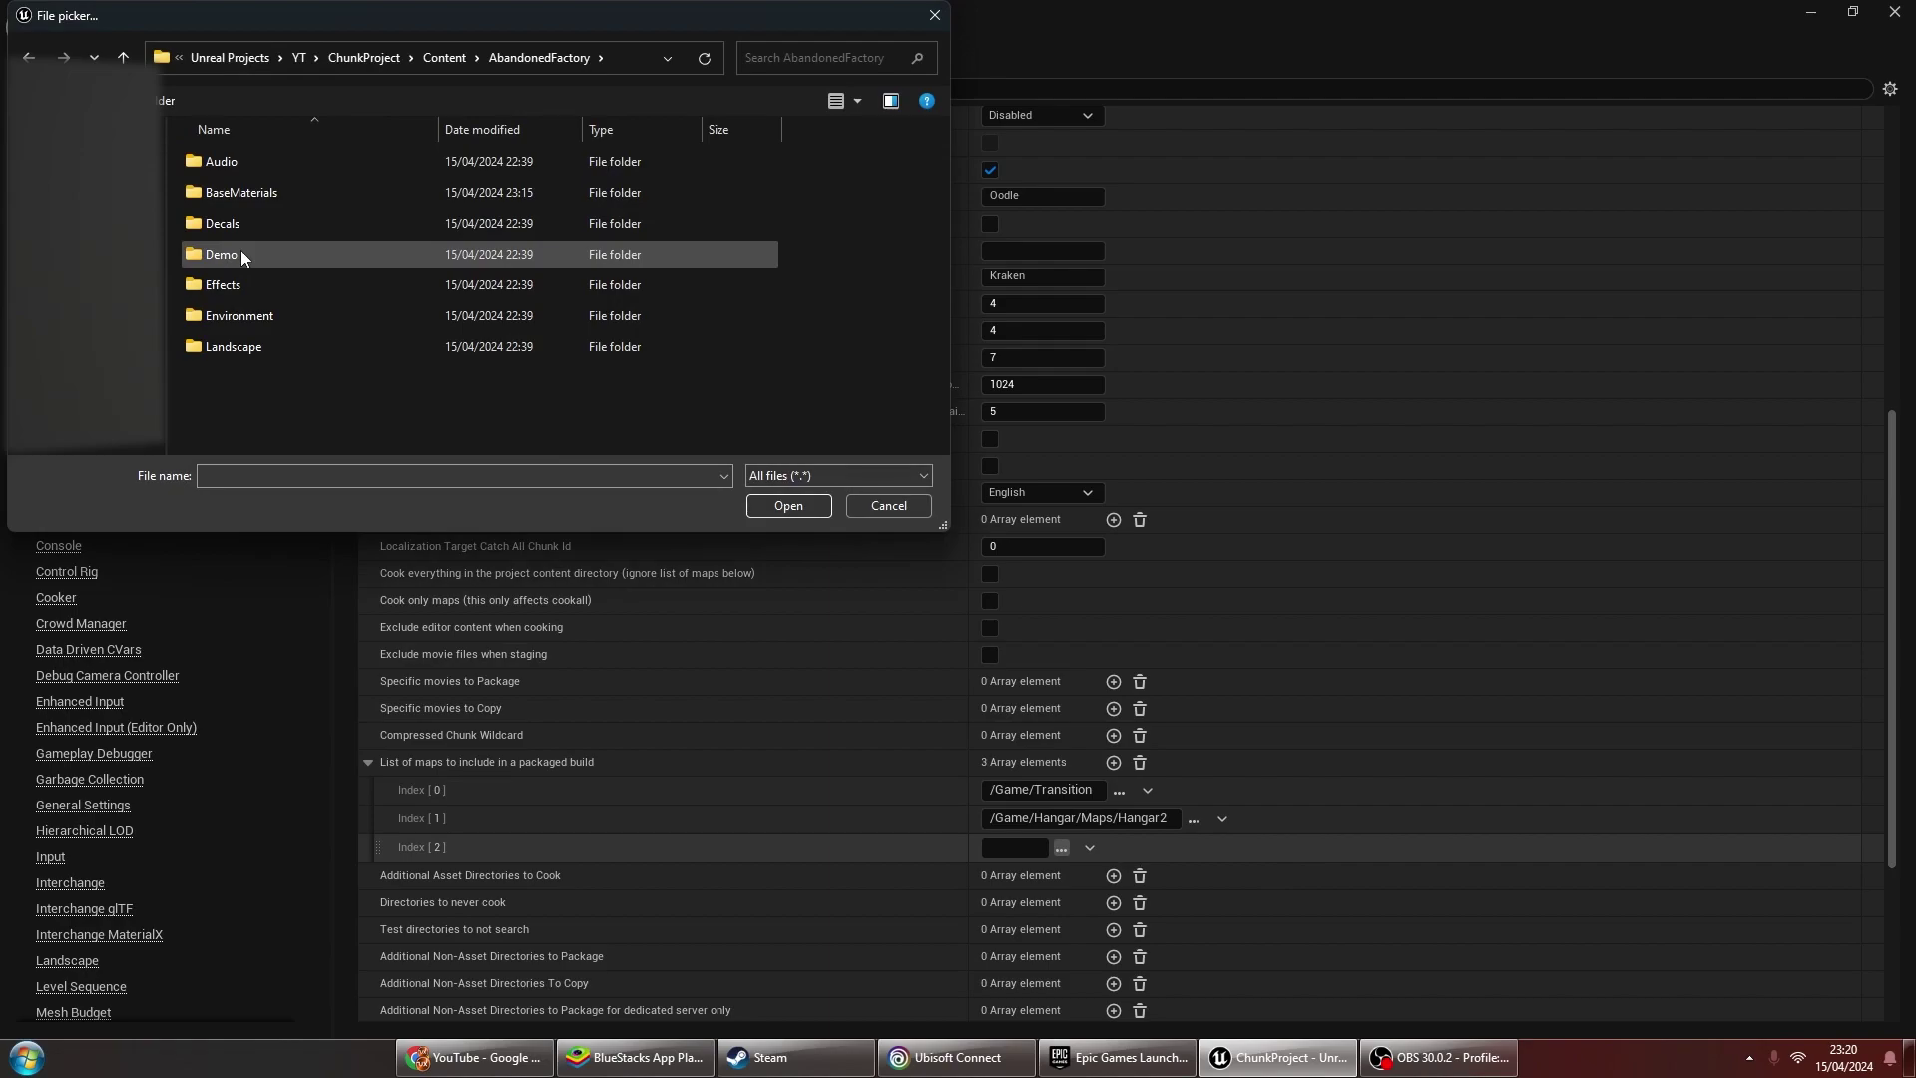
pyautogui.doubleClick(242, 251)
pyautogui.doubleClick(244, 284)
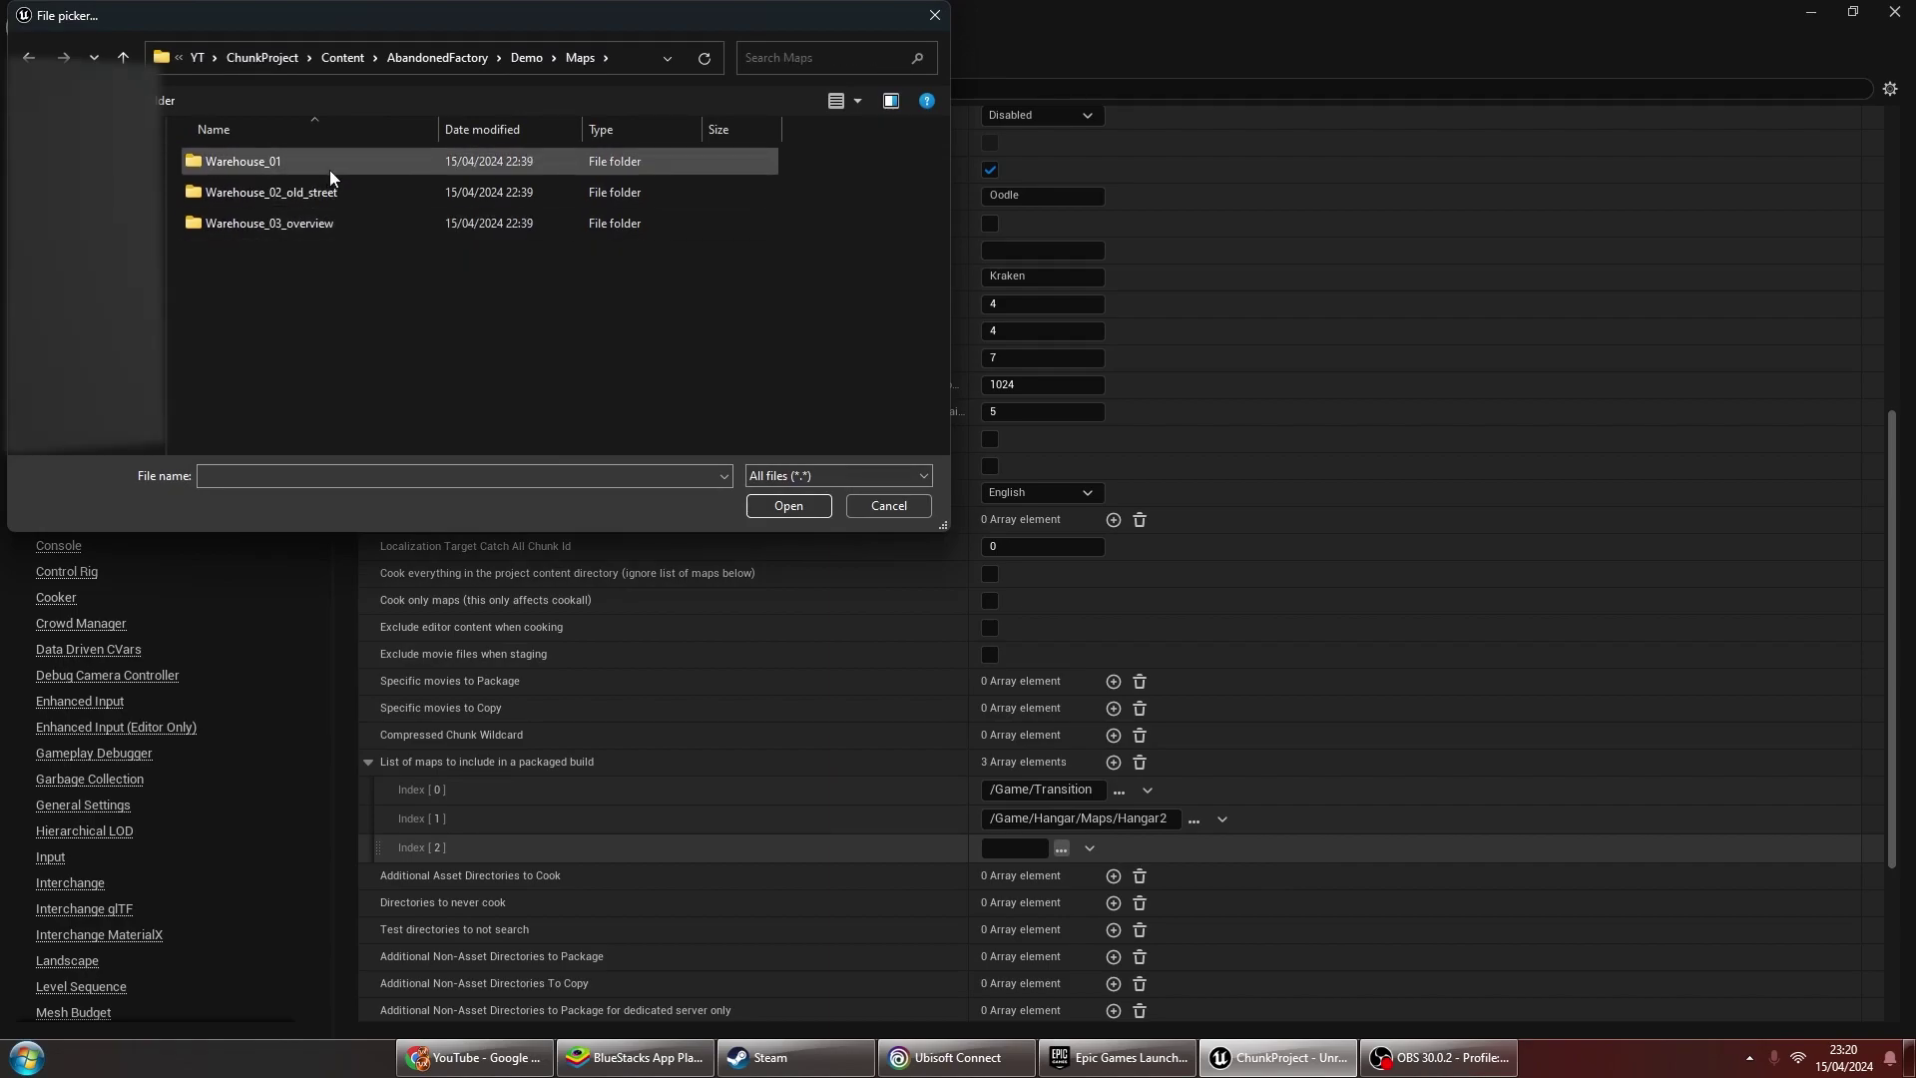
pyautogui.doubleClick(302, 160)
pyautogui.doubleClick(290, 195)
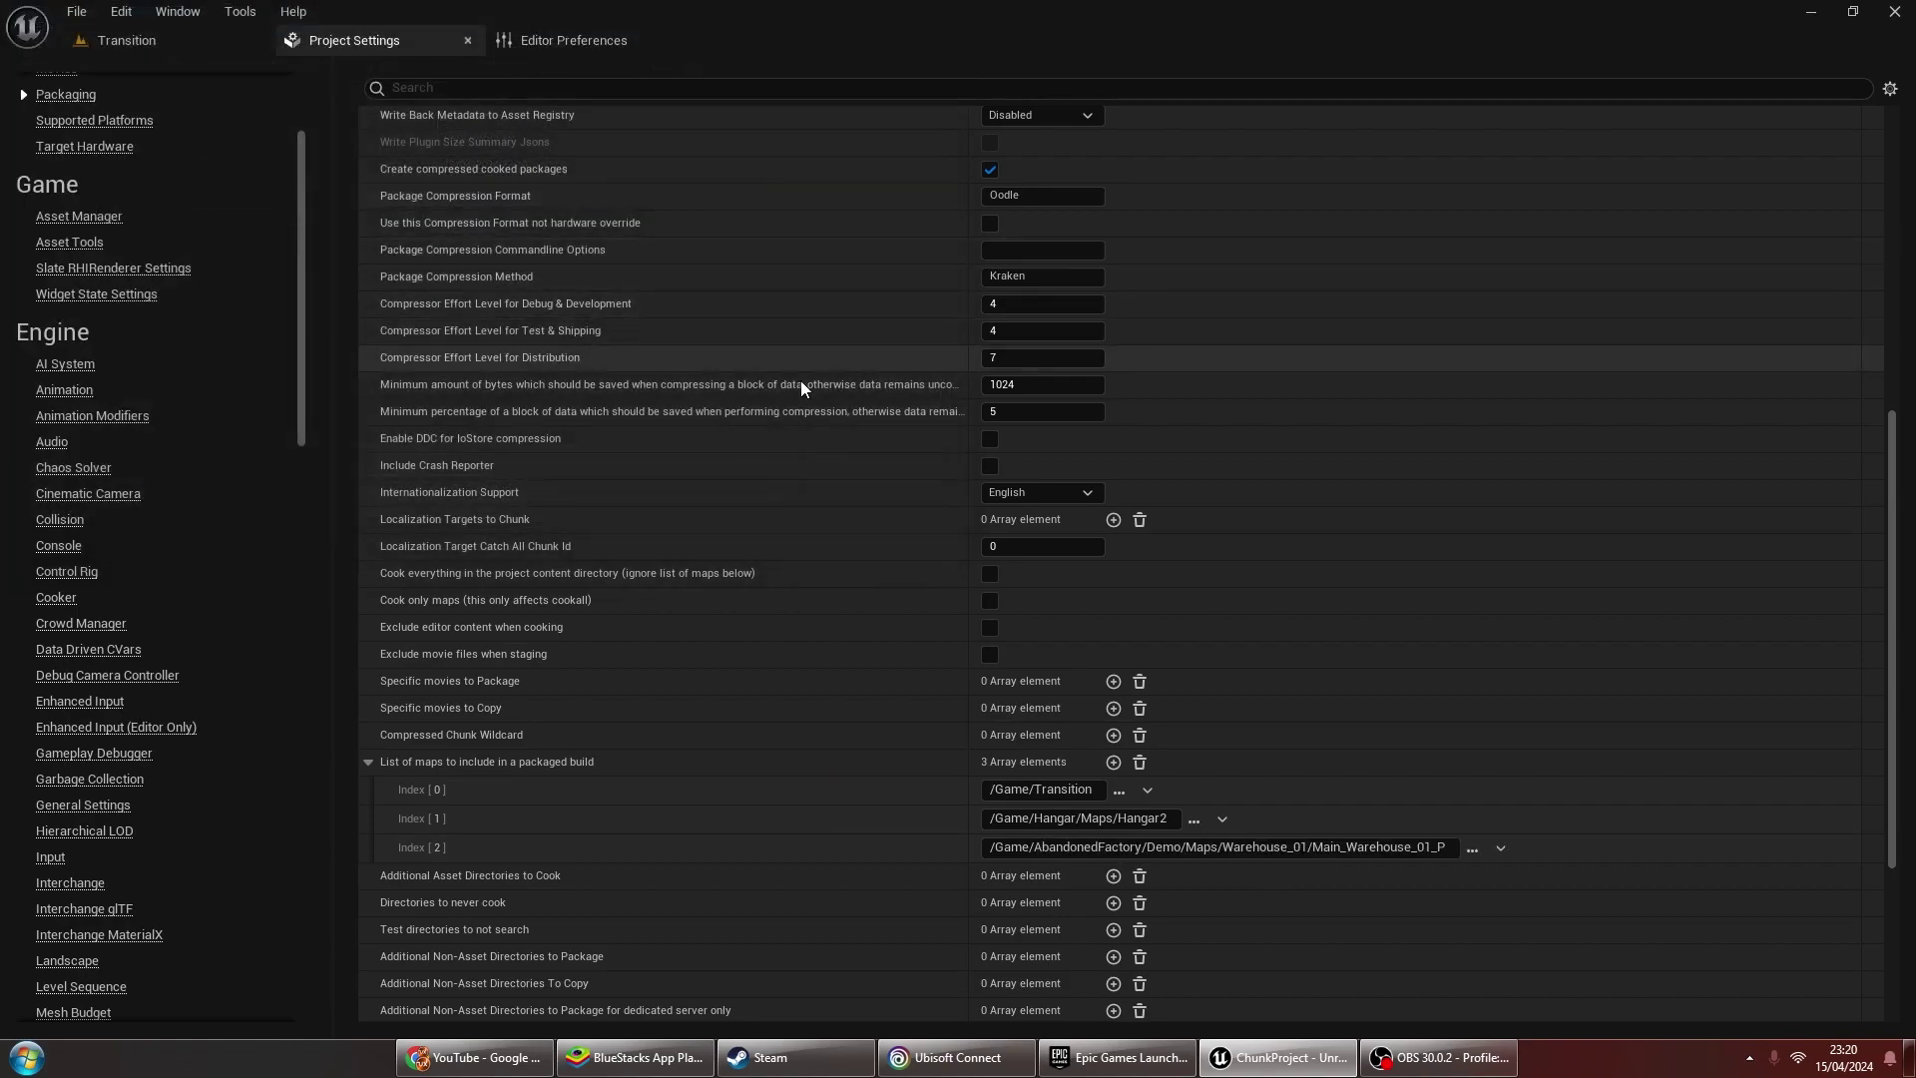
# Package the project for Windows and watch the output log until packaging completes
pyautogui.click(164, 42)
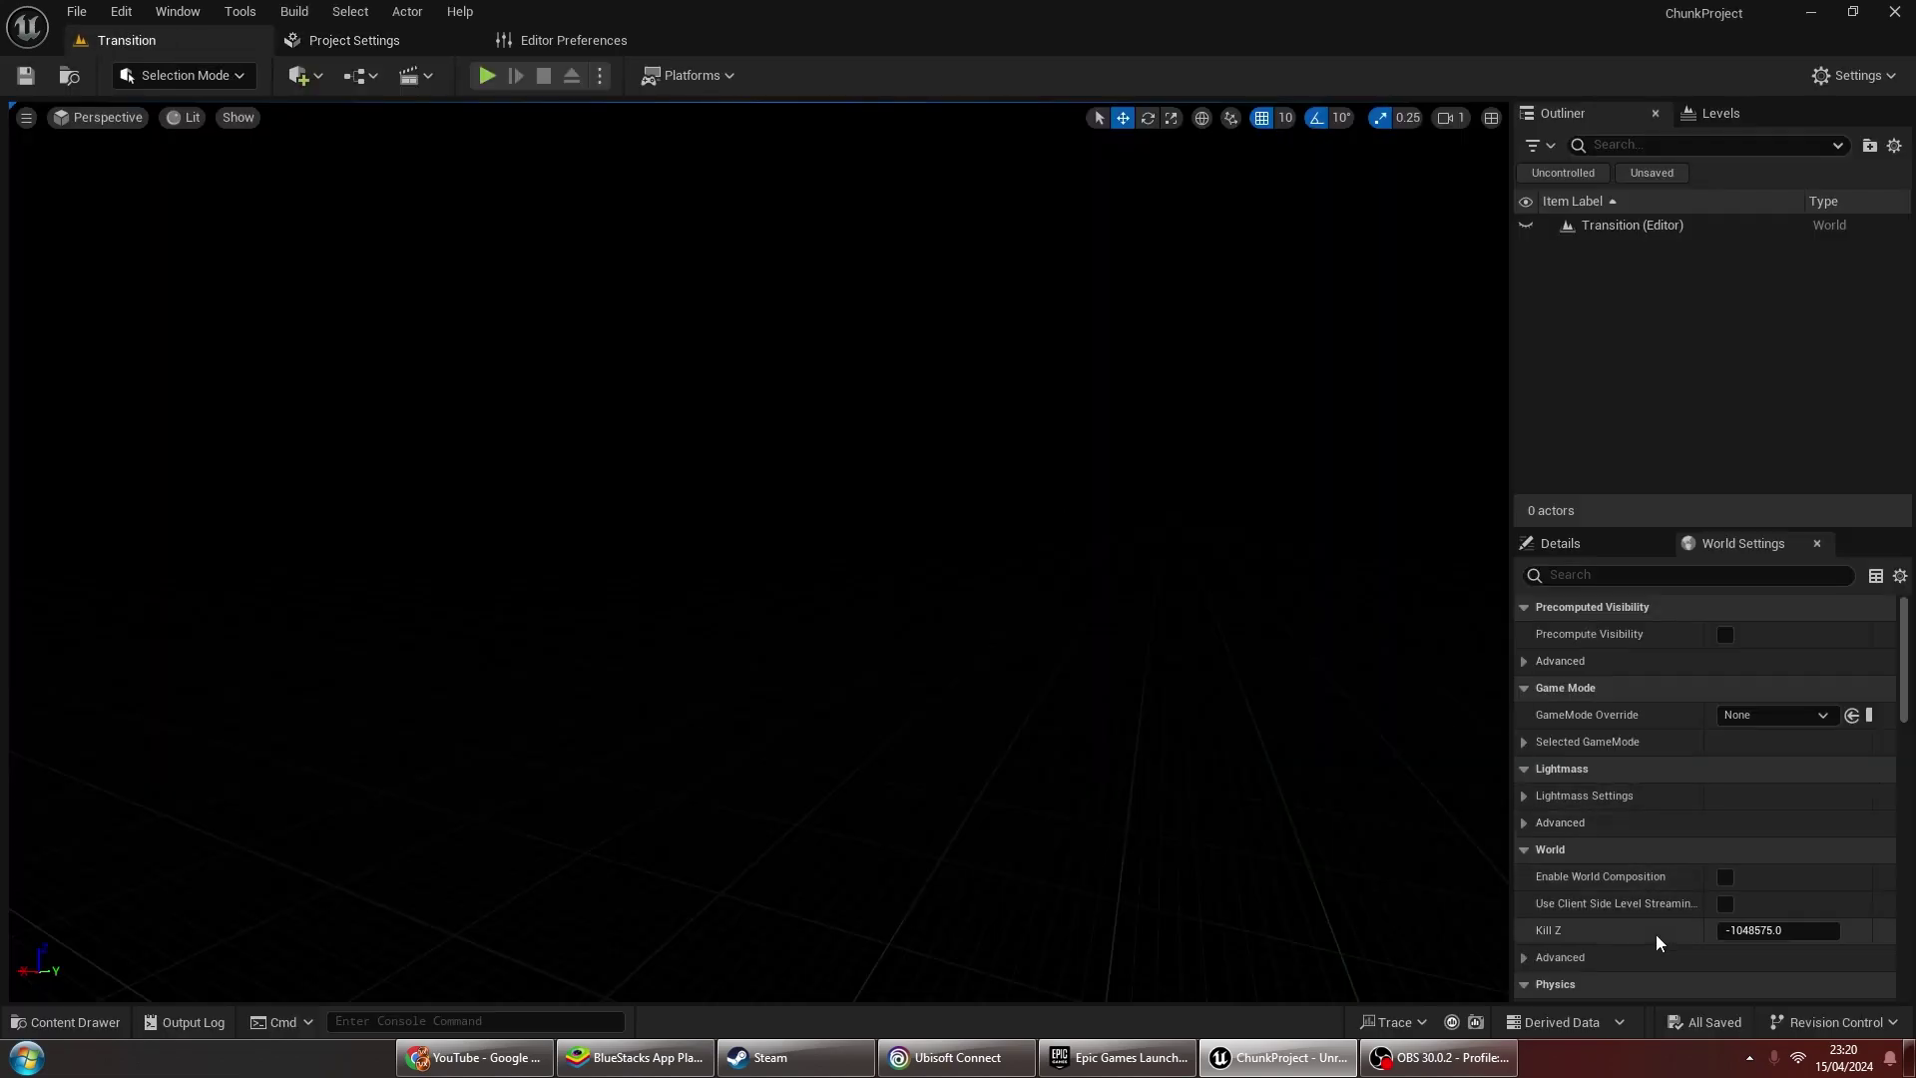
pyautogui.click(642, 86)
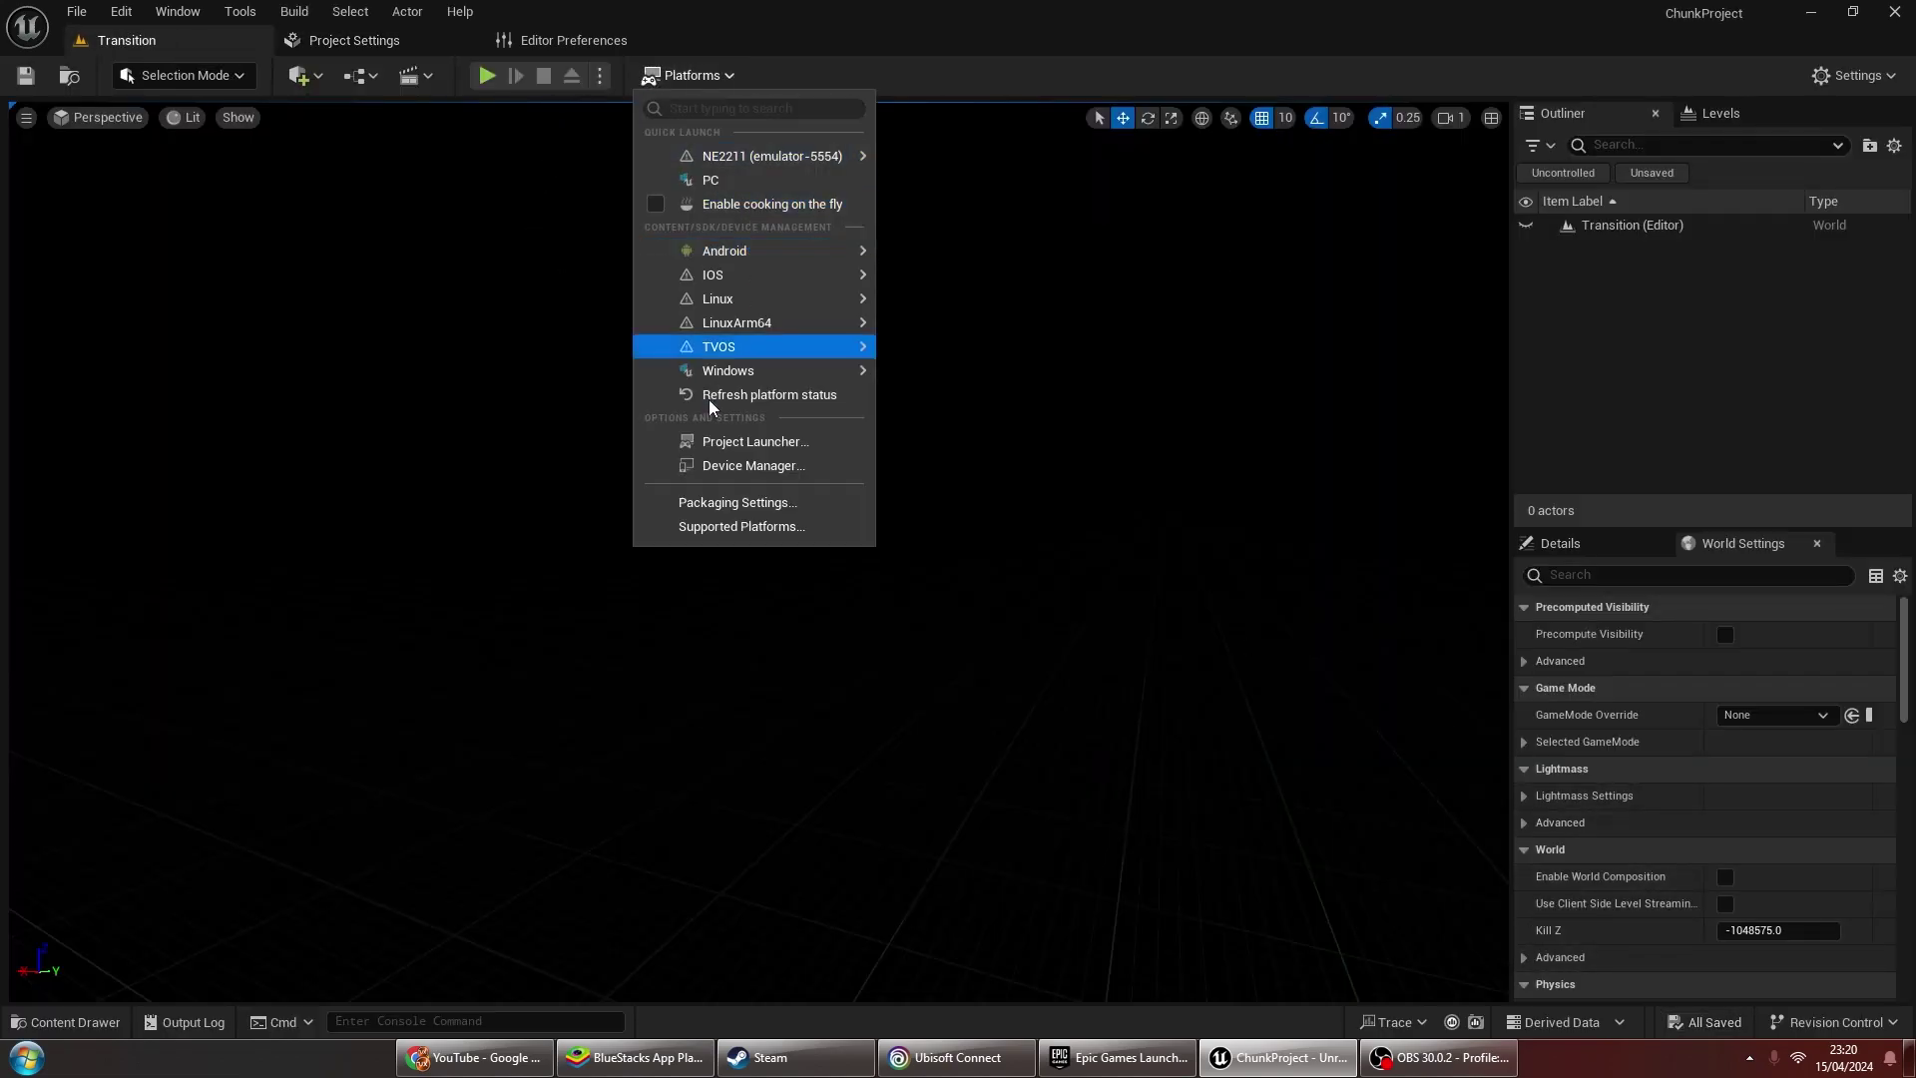
pyautogui.moveTo(763, 377)
pyautogui.click(1022, 404)
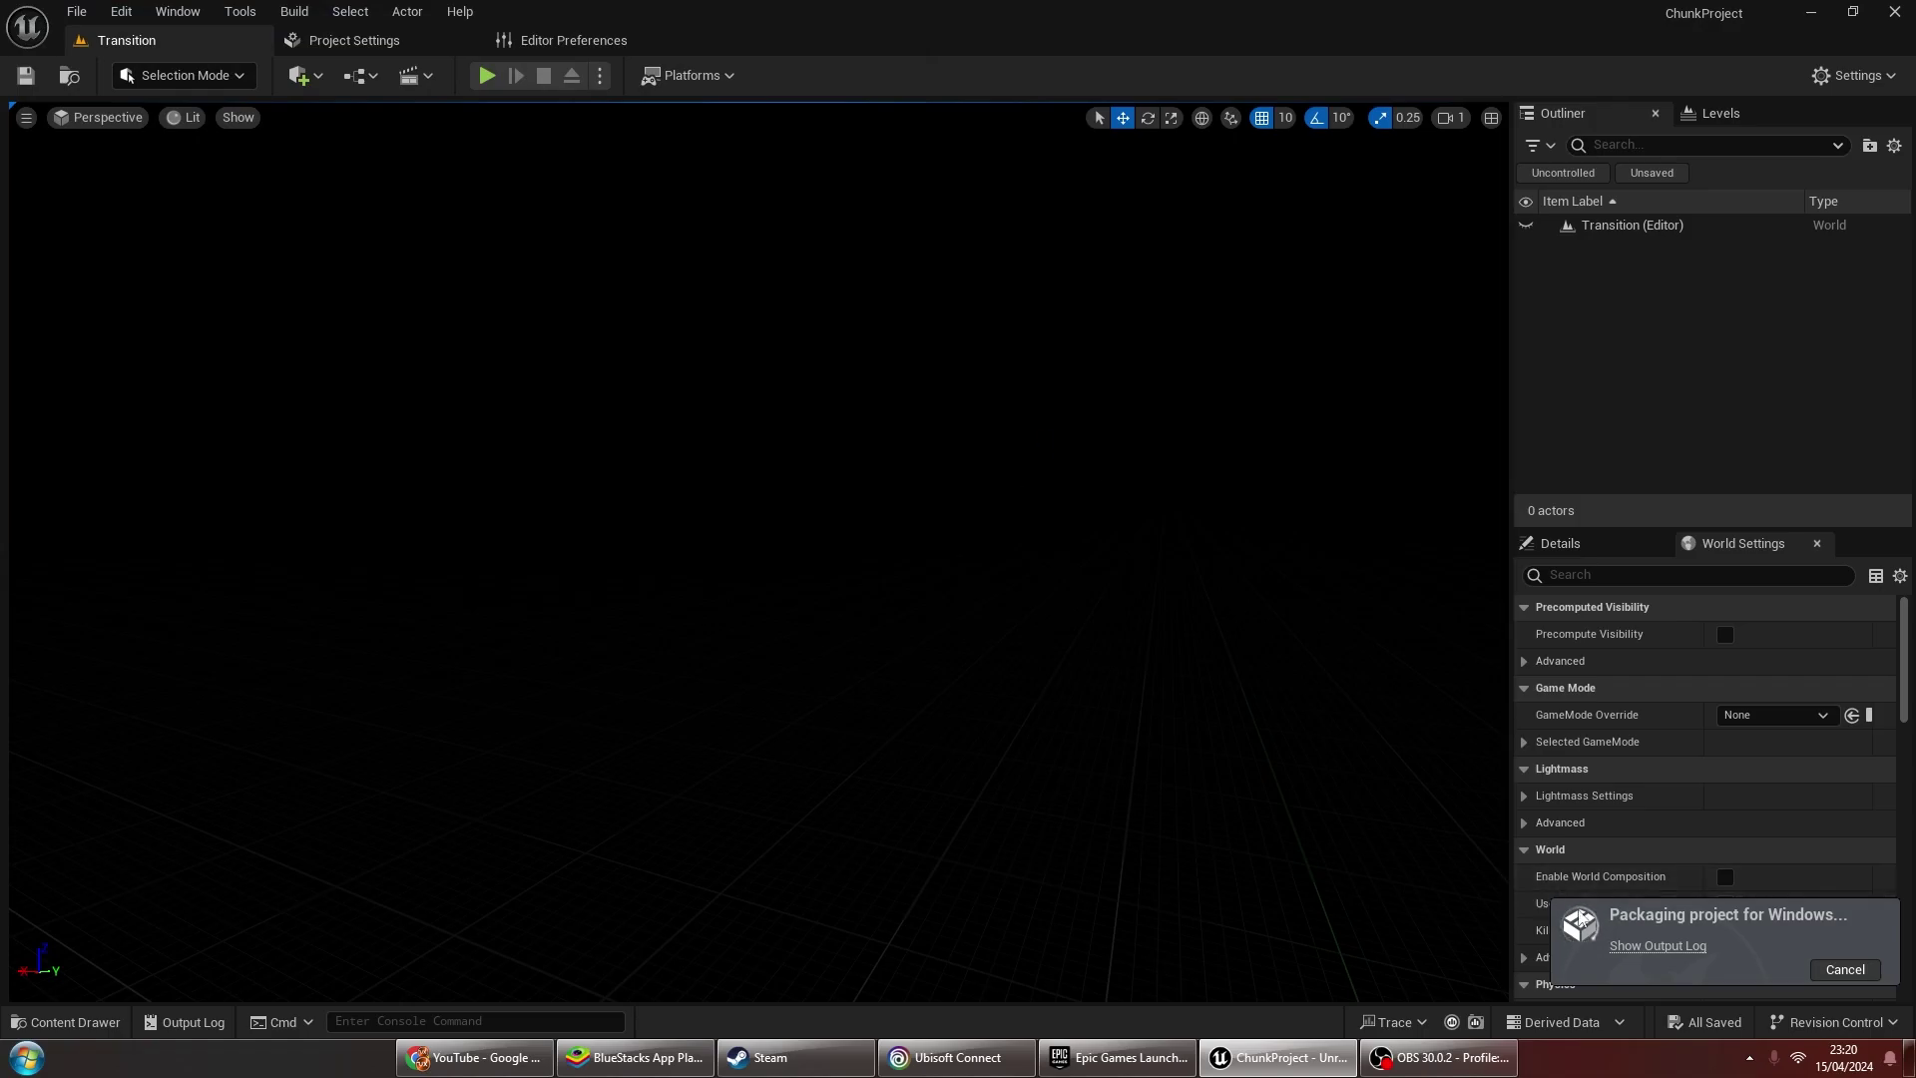
pyautogui.click(1658, 945)
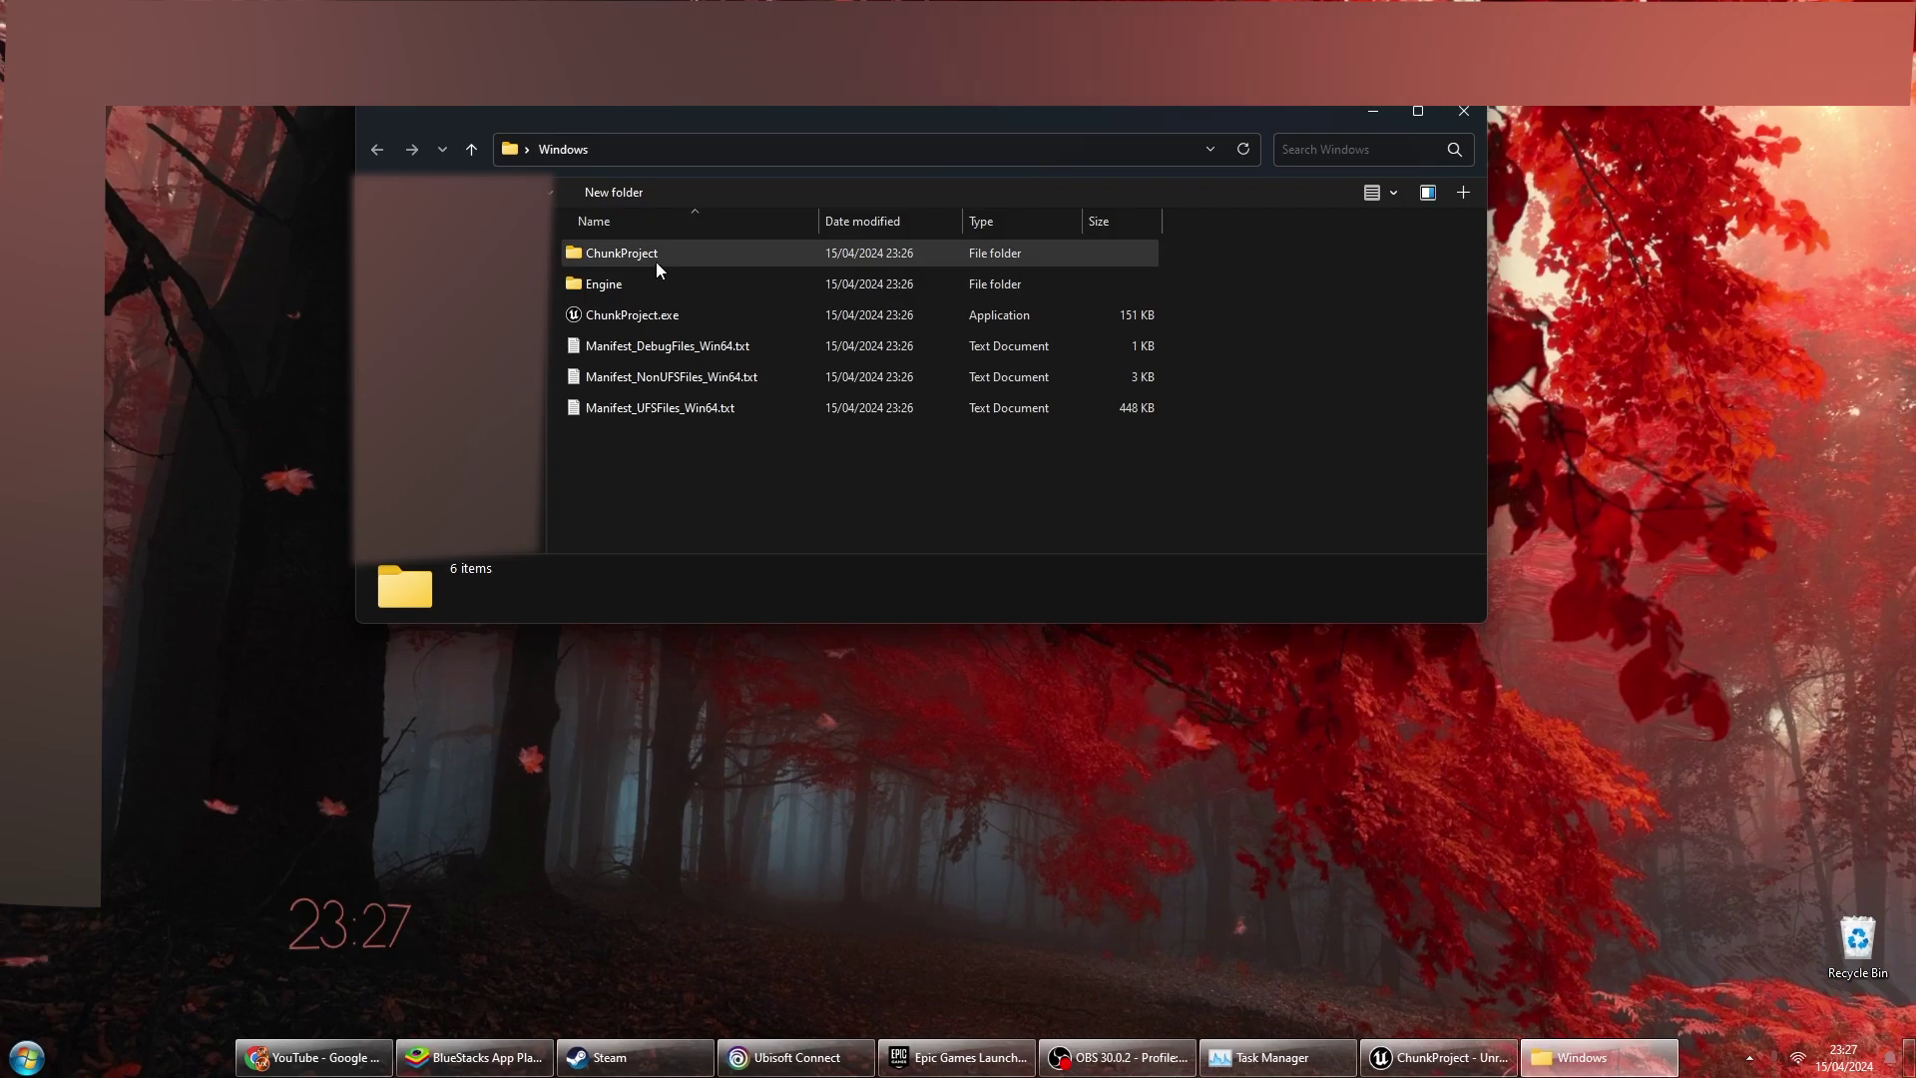
# Check the three pak files in ChunkProject/Content/Paks, then launch ChunkProject.exe
pyautogui.click(648, 262)
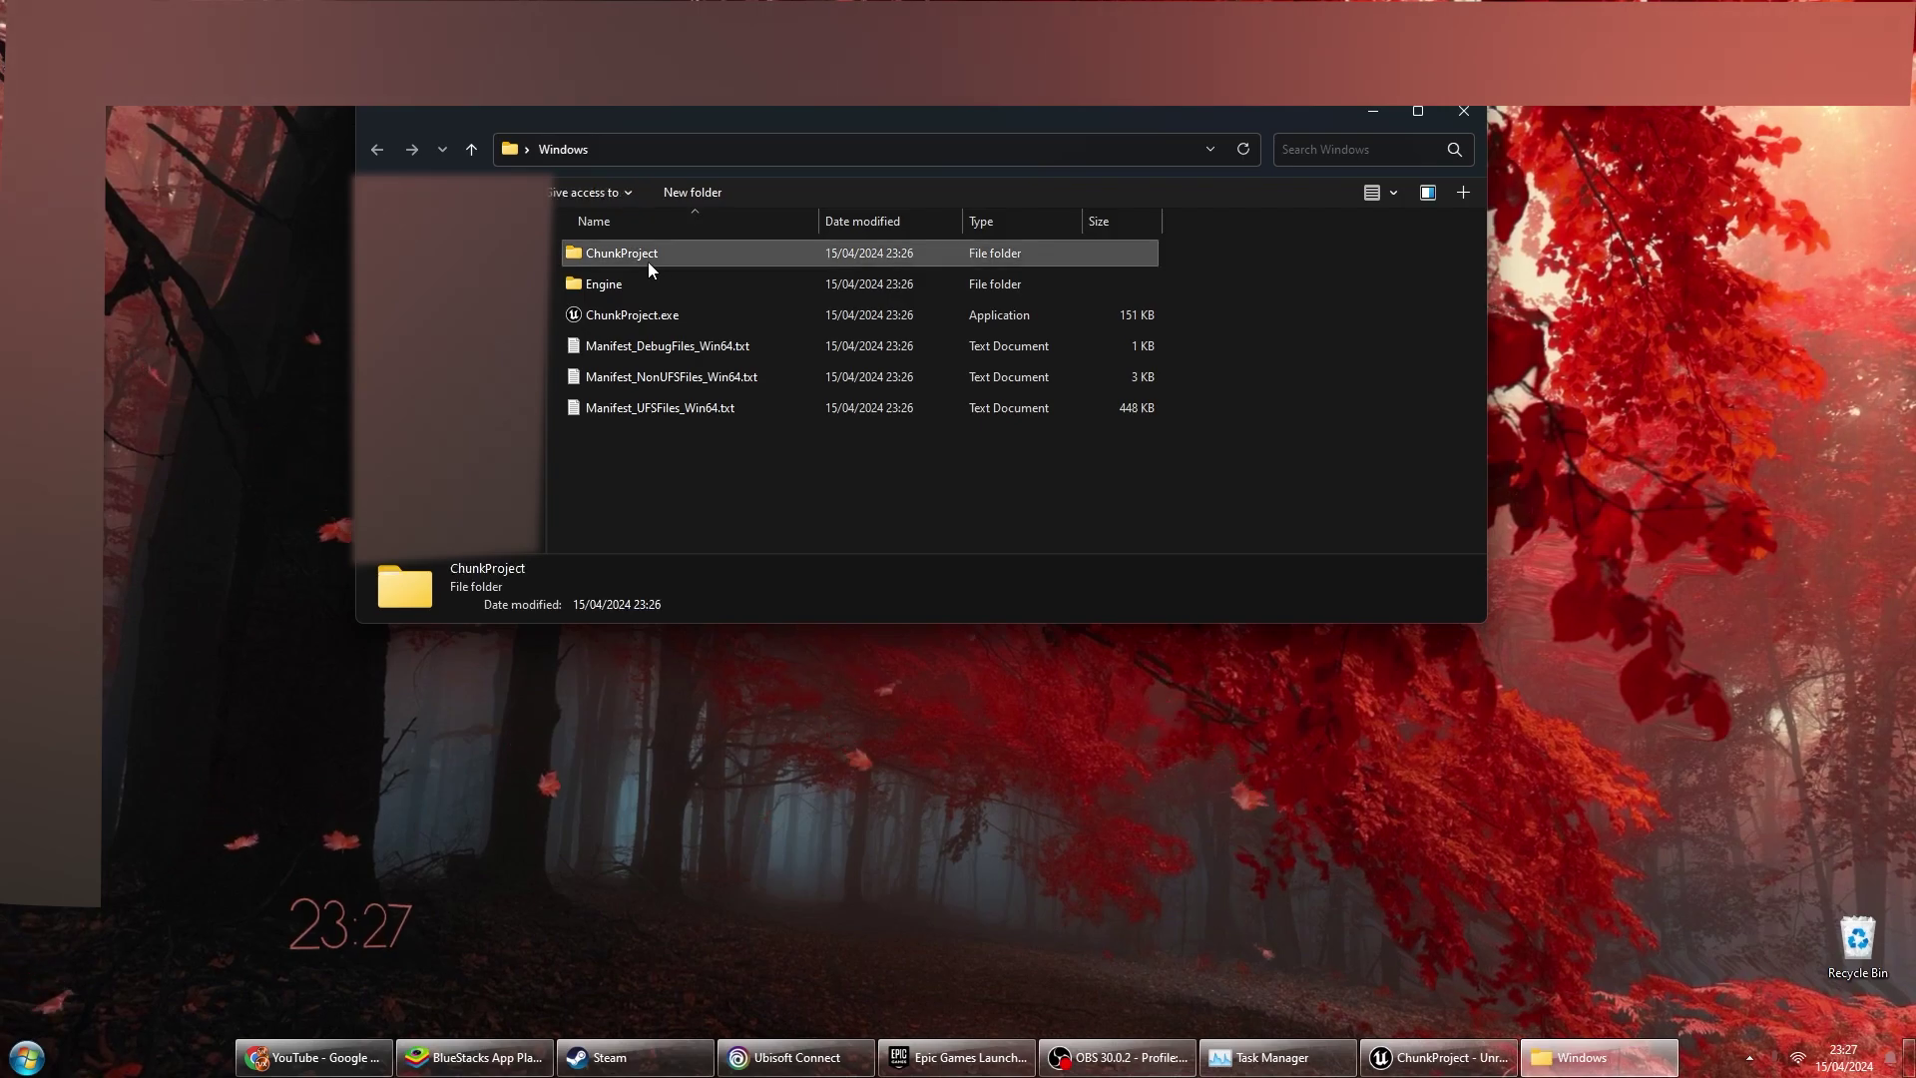
pyautogui.doubleClick(648, 262)
pyautogui.doubleClick(632, 260)
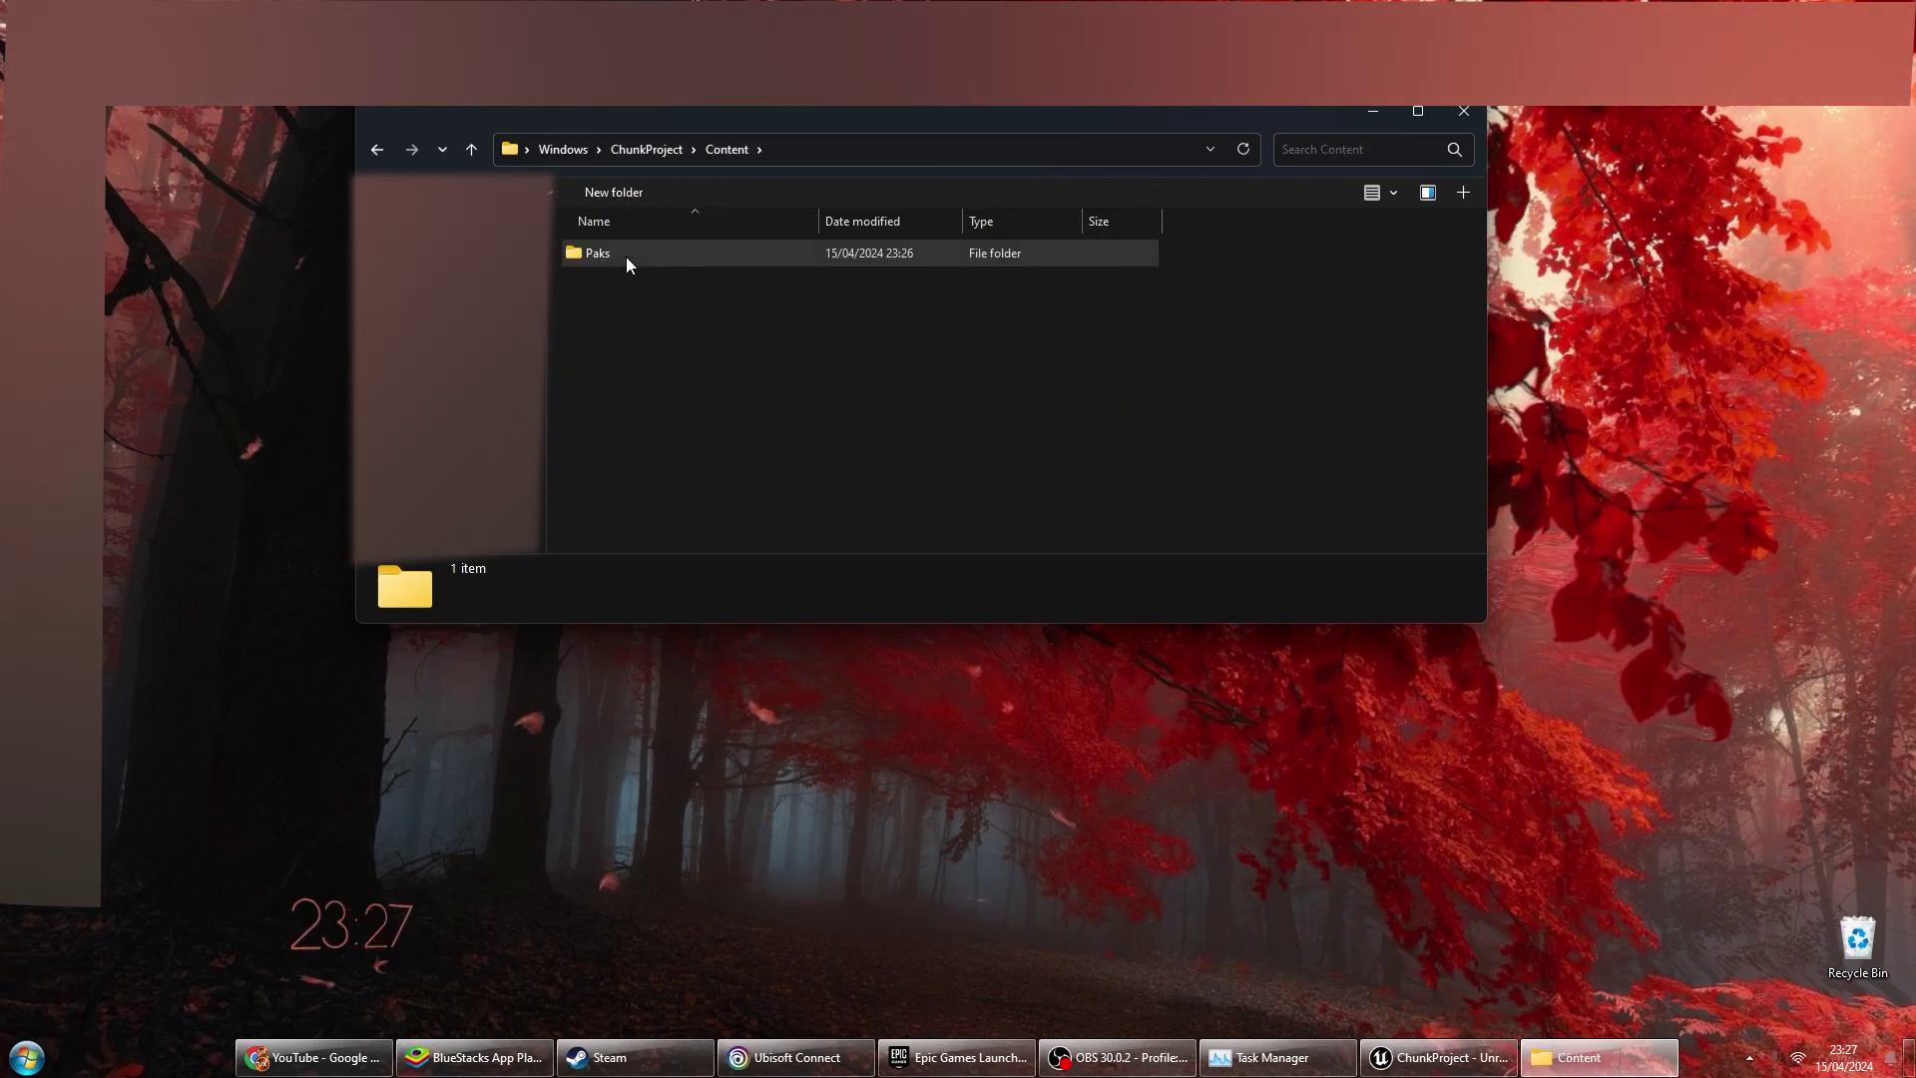
pyautogui.doubleClick(625, 255)
pyautogui.moveTo(806, 391)
pyautogui.mouseDown()
pyautogui.moveTo(668, 250)
pyautogui.moveTo(698, 215)
pyautogui.mouseUp()
pyautogui.click(646, 151)
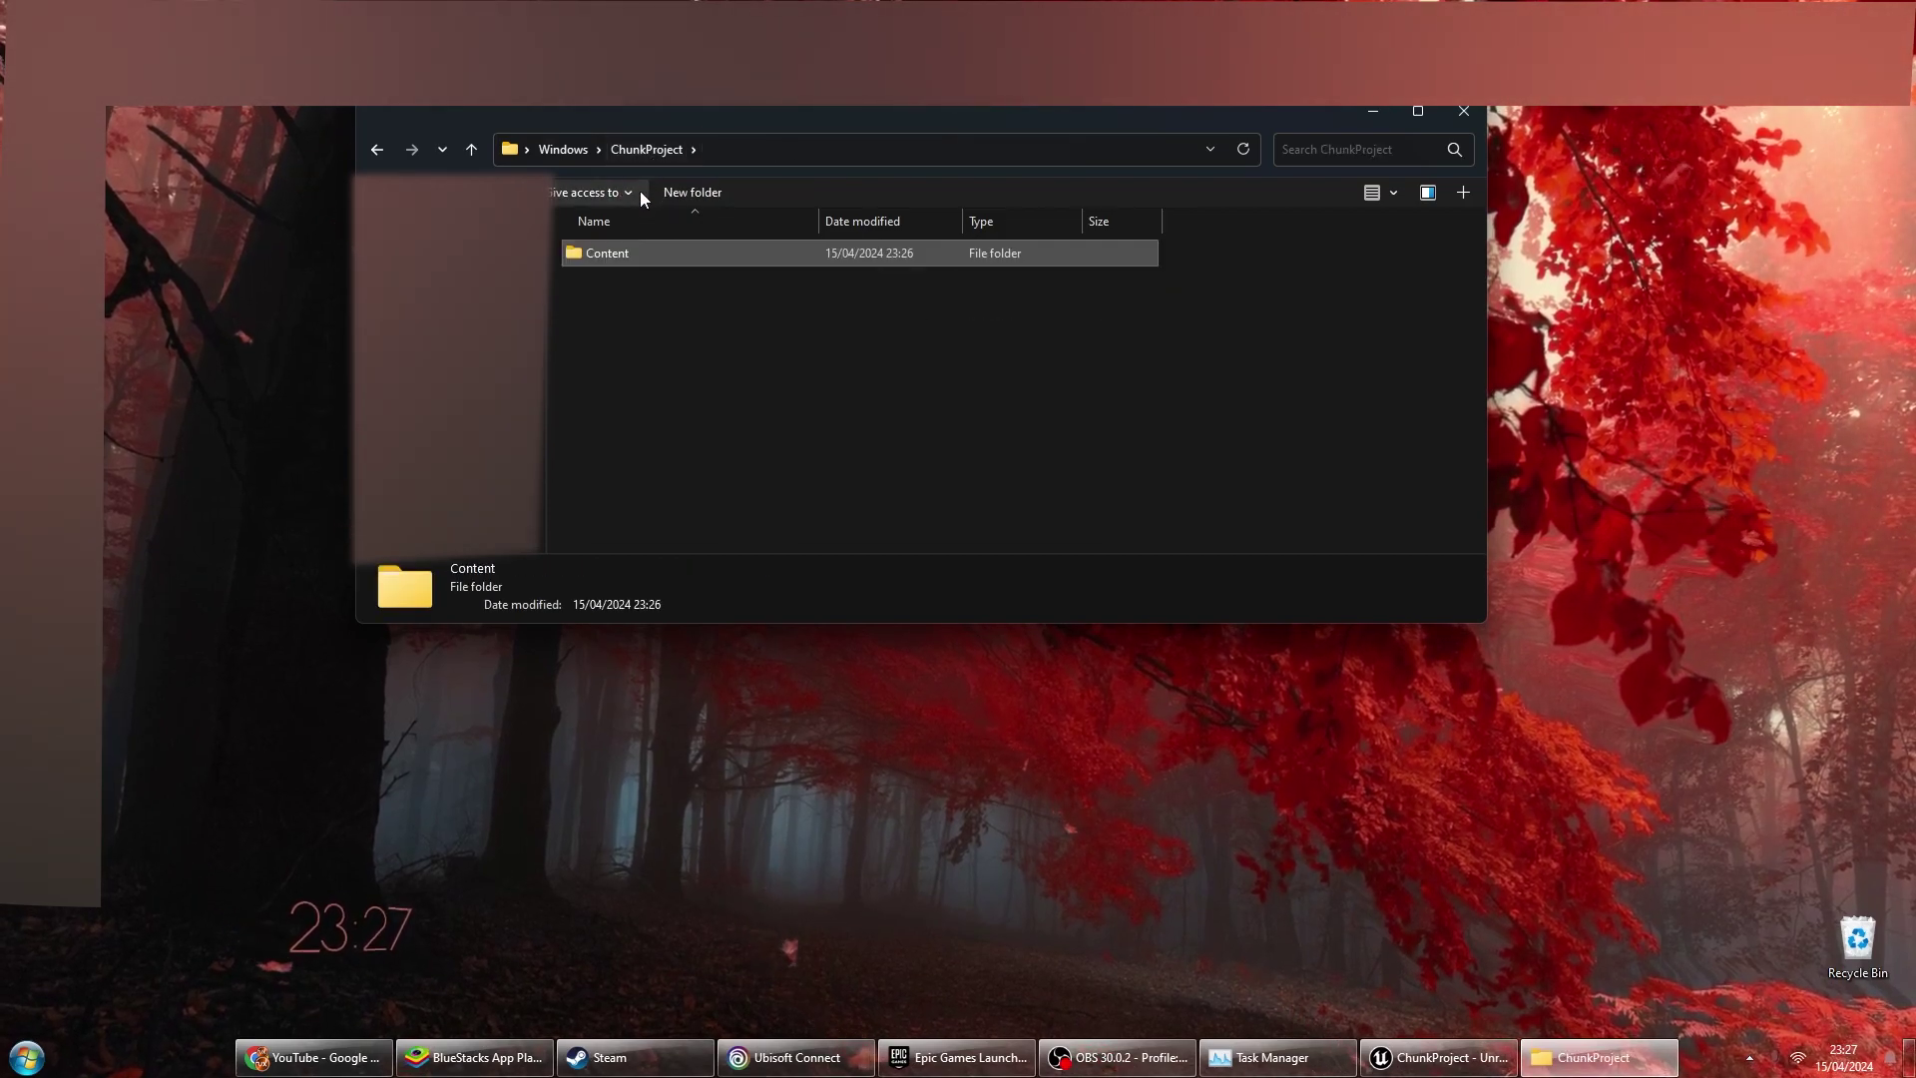
pyautogui.click(569, 157)
pyautogui.doubleClick(635, 314)
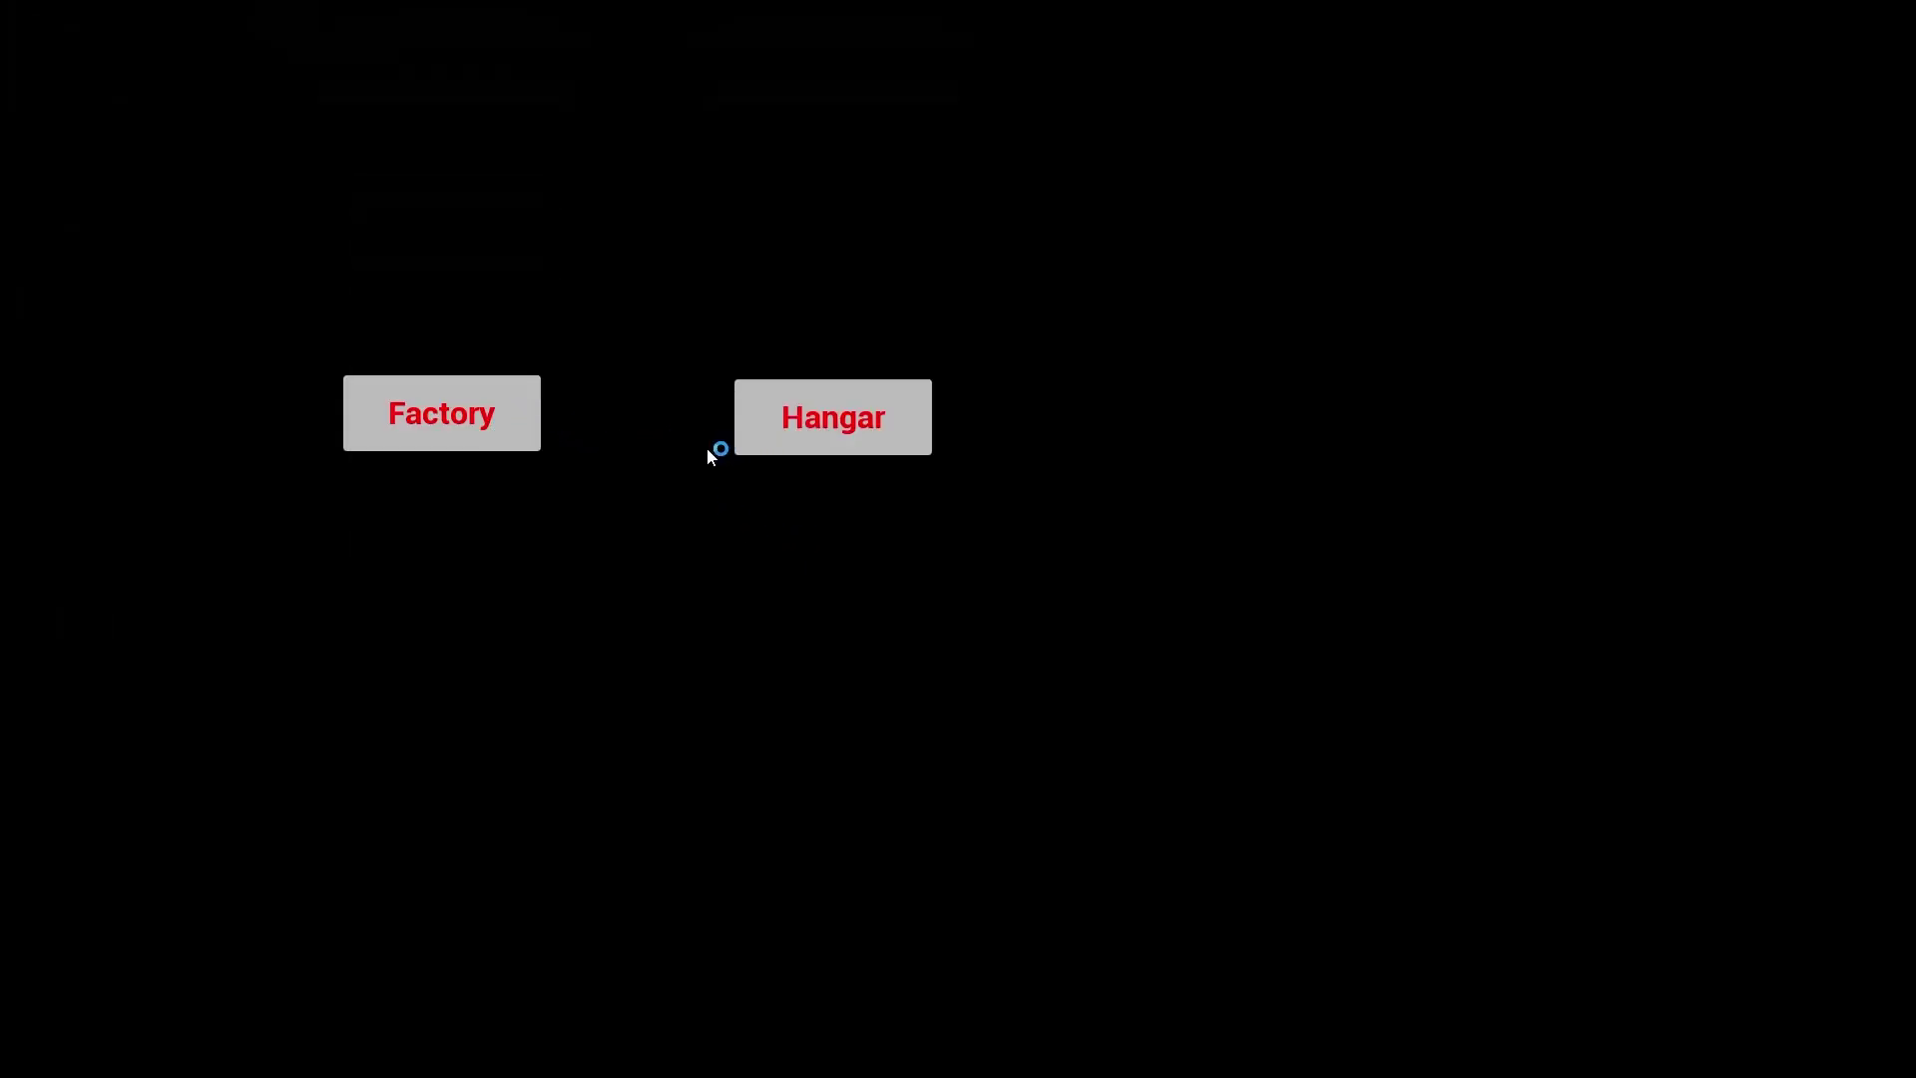
# Load Hangar, quit, relaunch and load Factory, then open the ChunkProject build folder
pyautogui.click(788, 421)
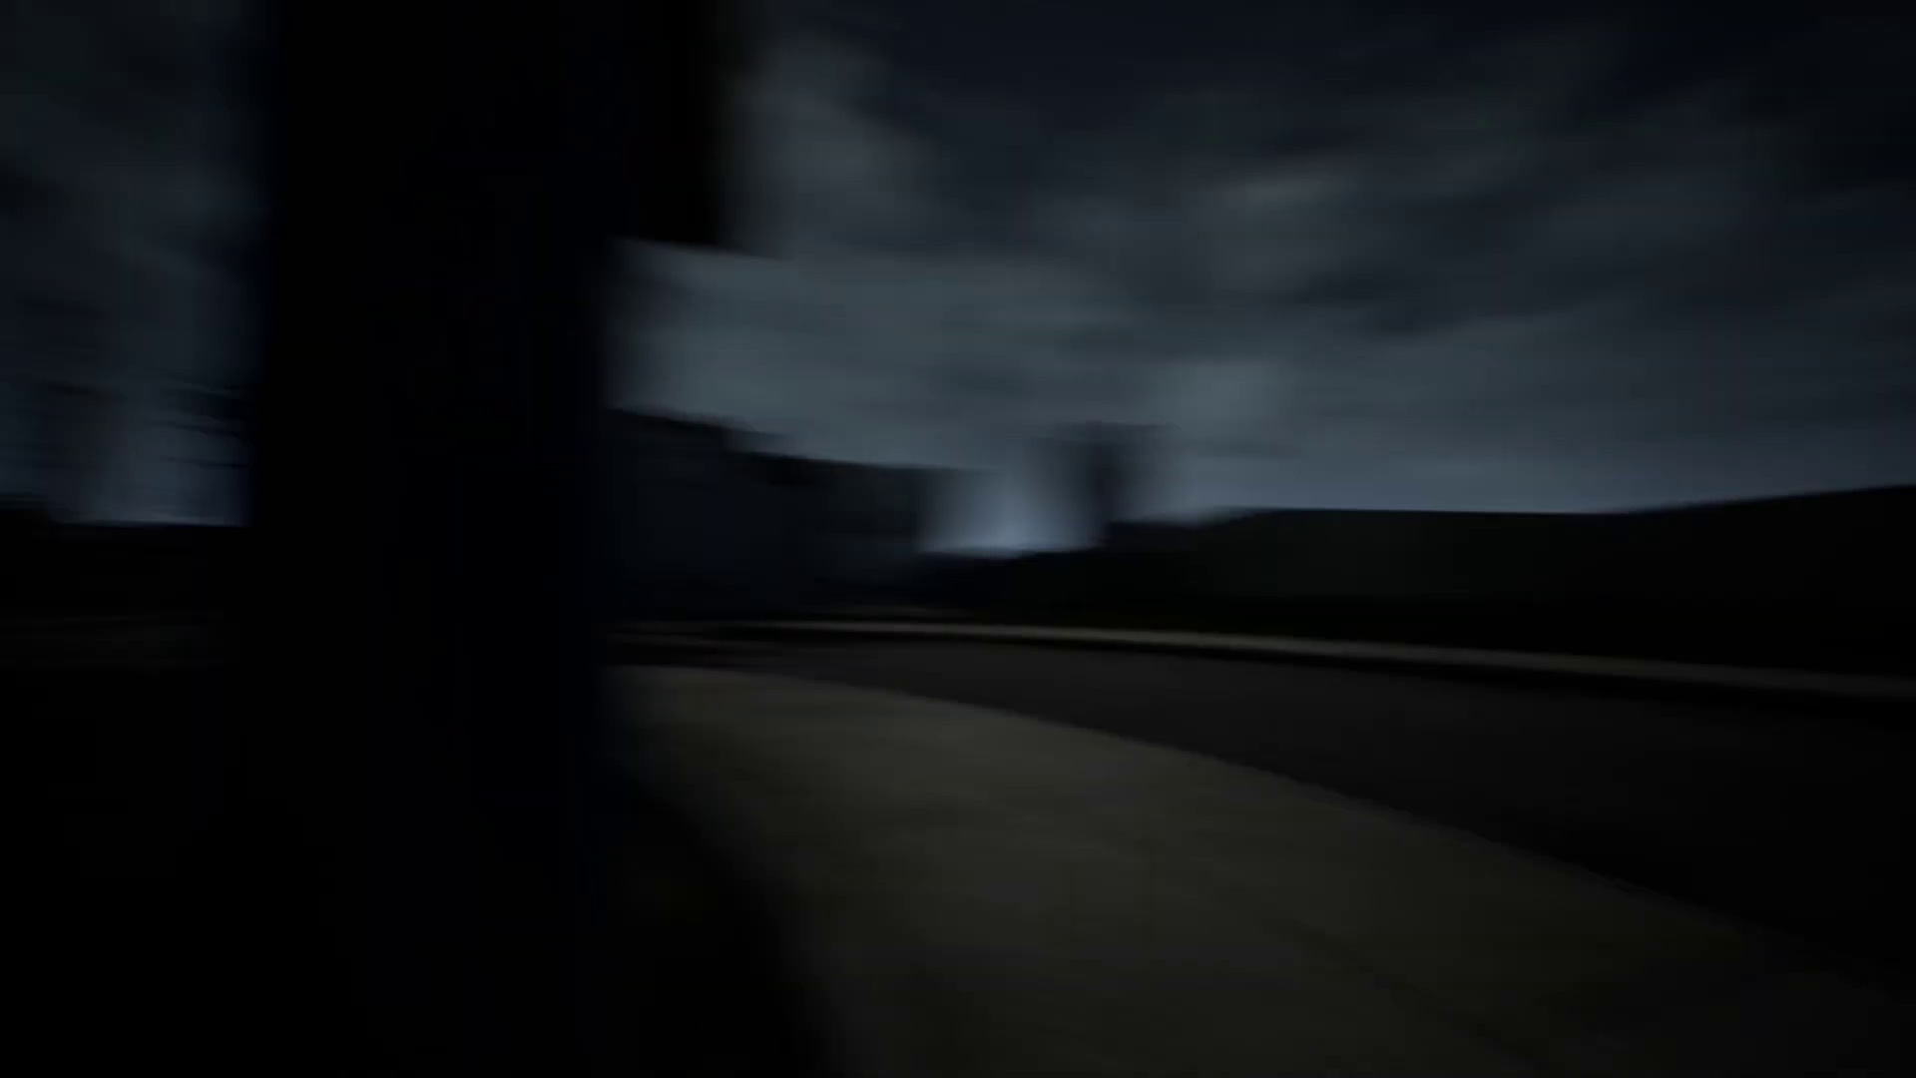
pyautogui.hotkey('alt', 'Tab')
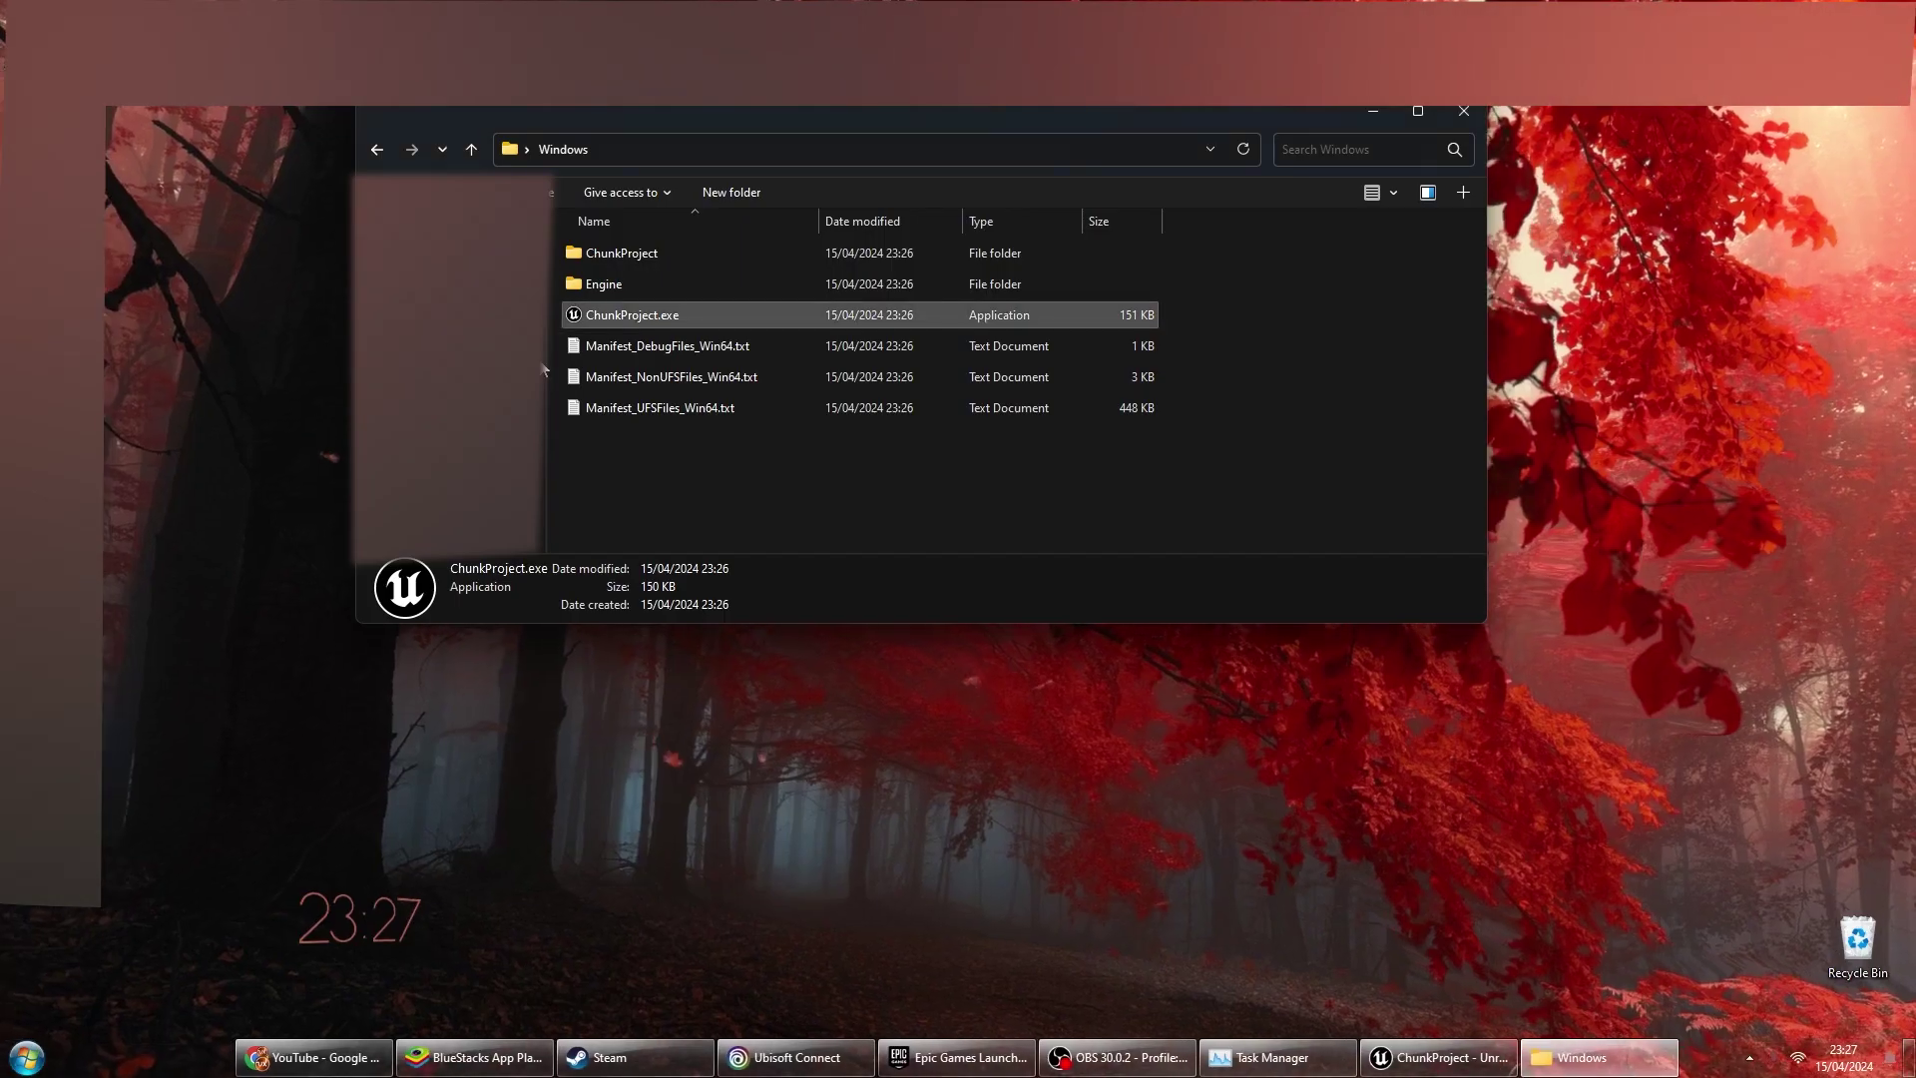
pyautogui.doubleClick(622, 315)
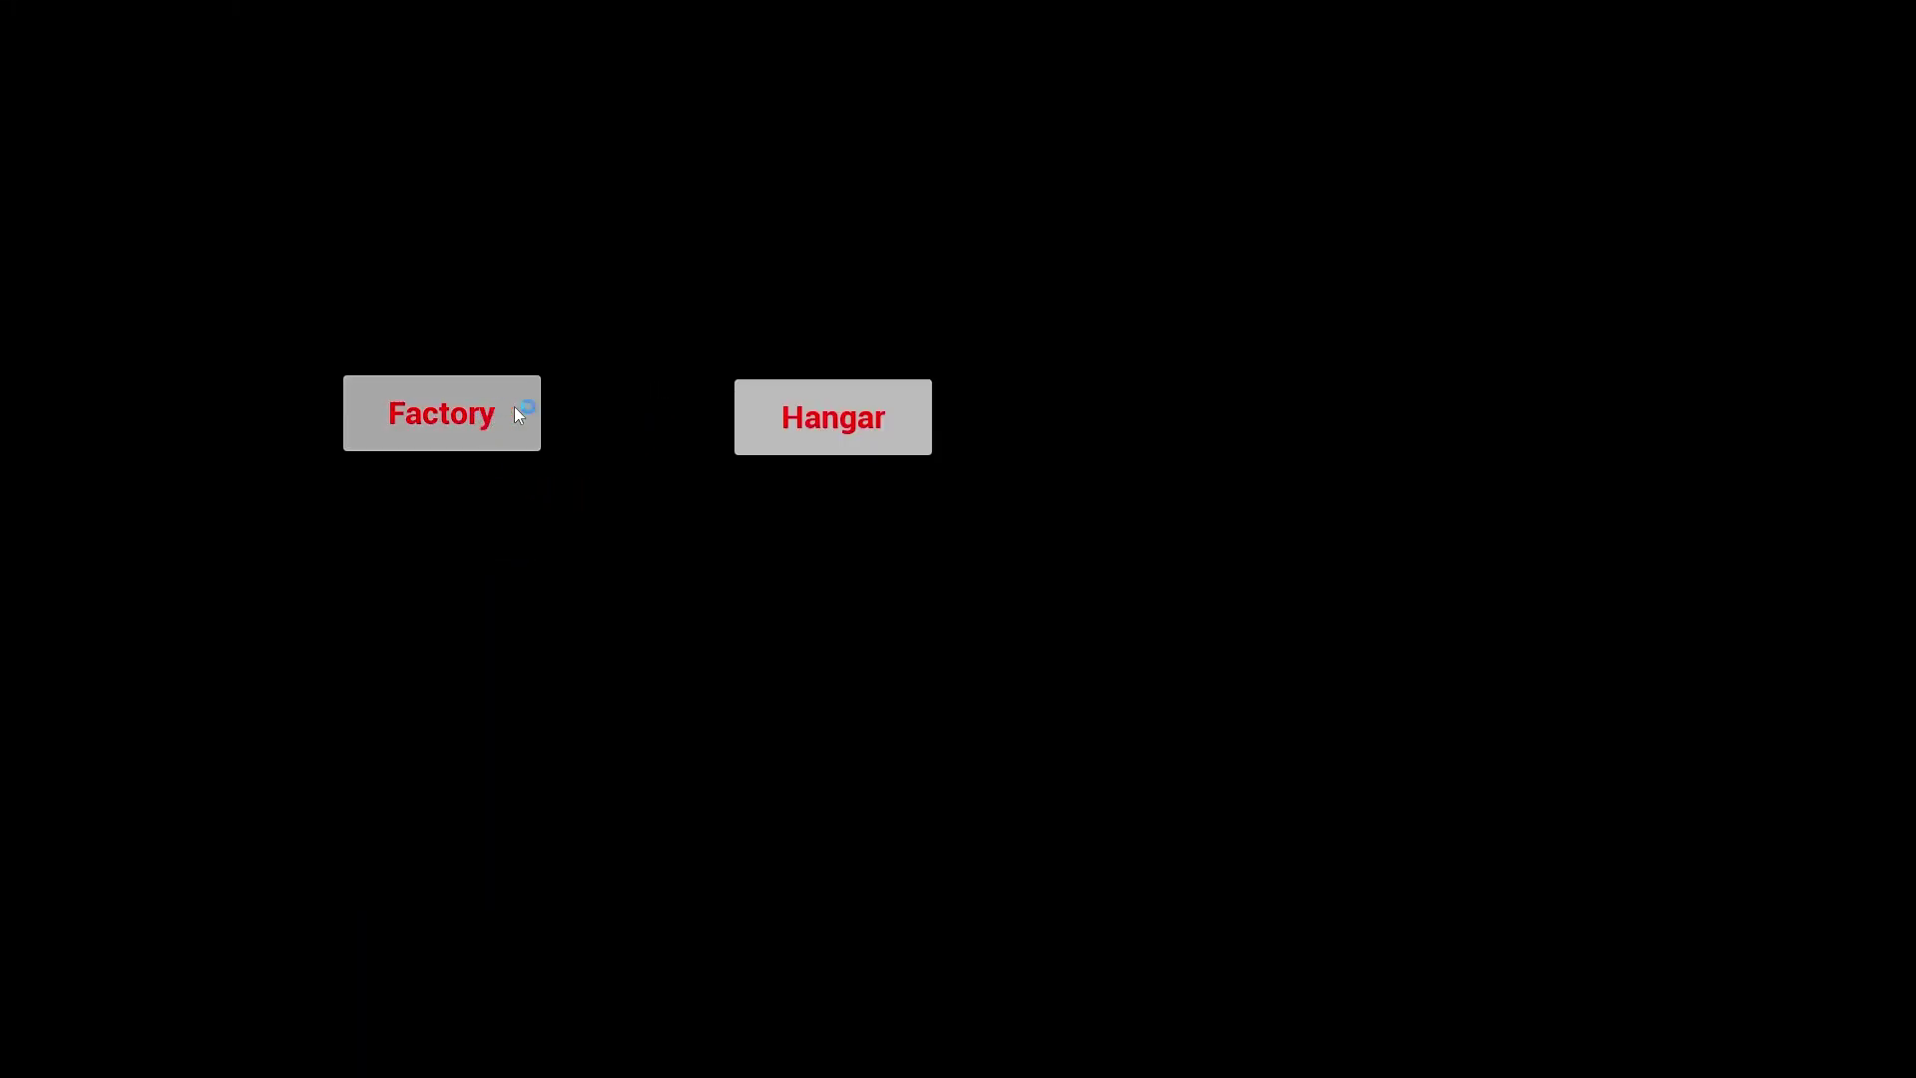
pyautogui.click(515, 407)
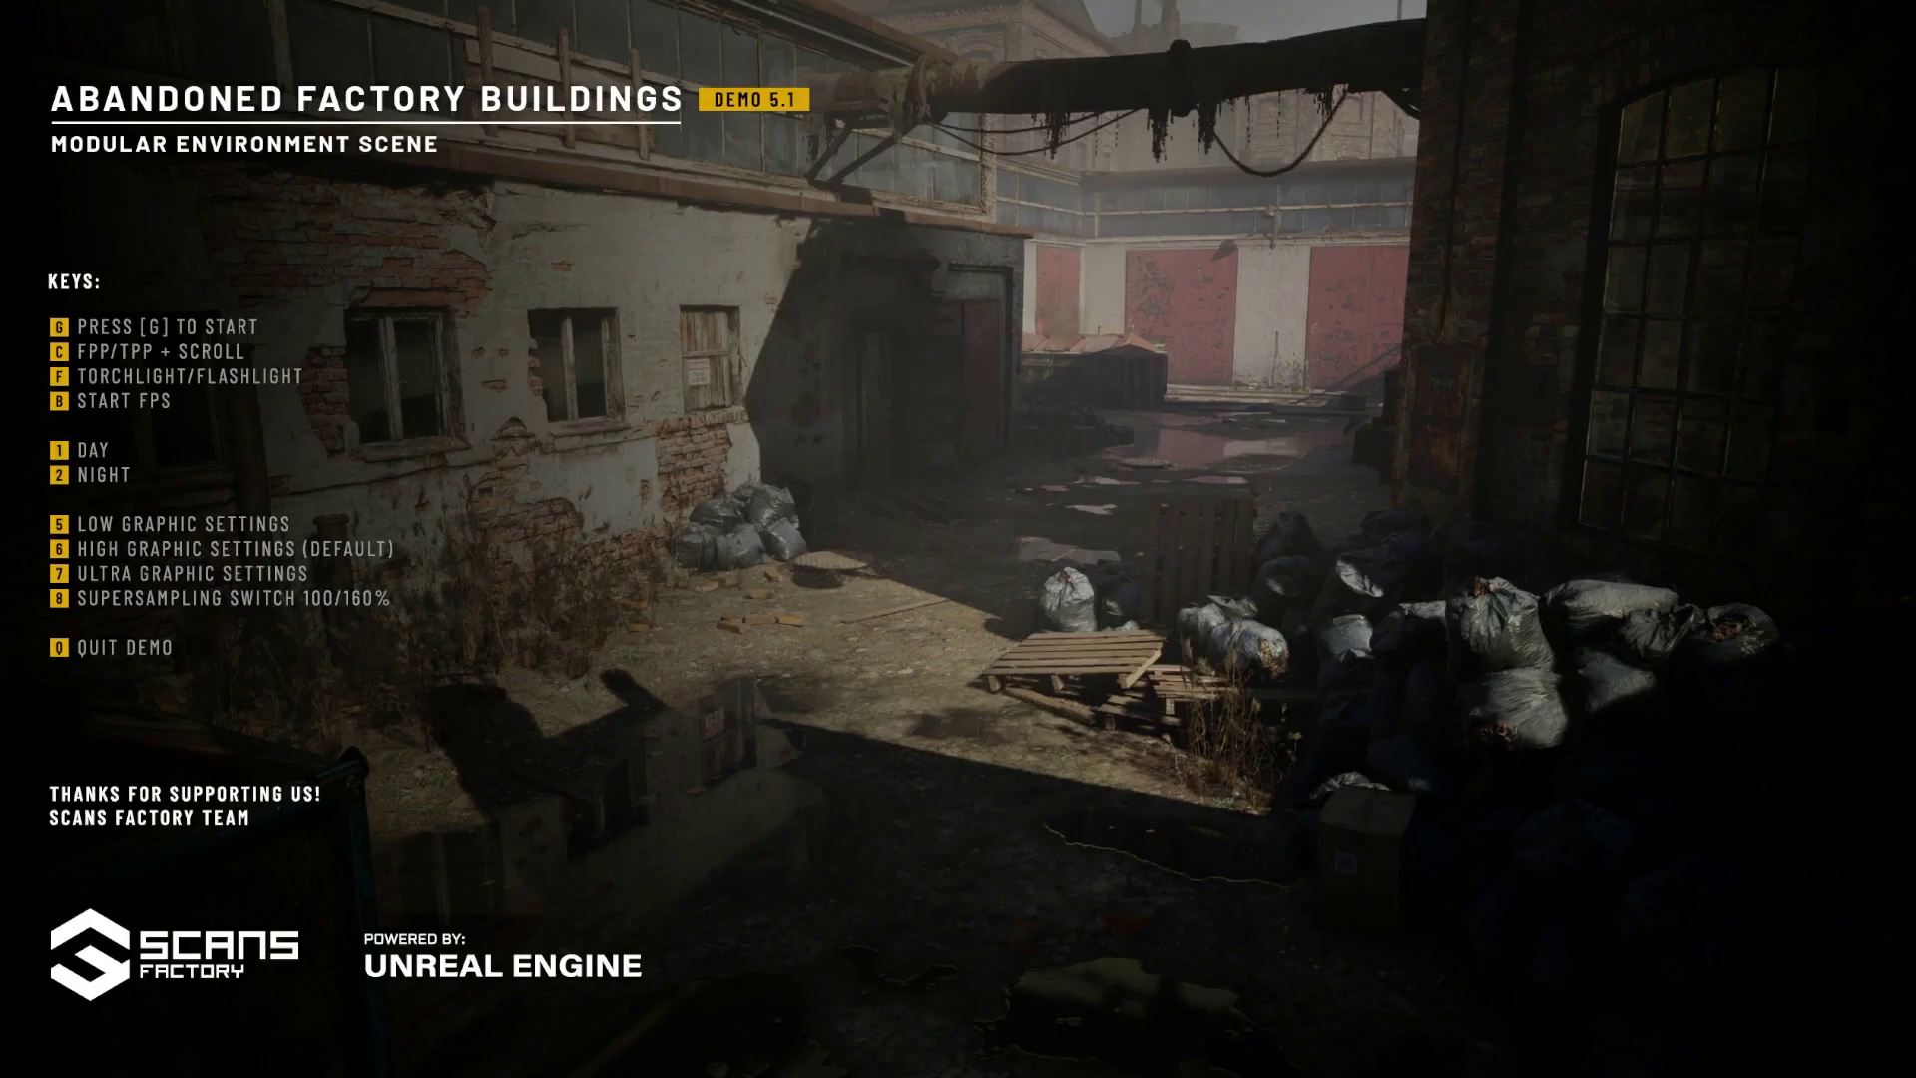
pyautogui.hotkey('alt', 'Tab')
pyautogui.doubleClick(620, 259)
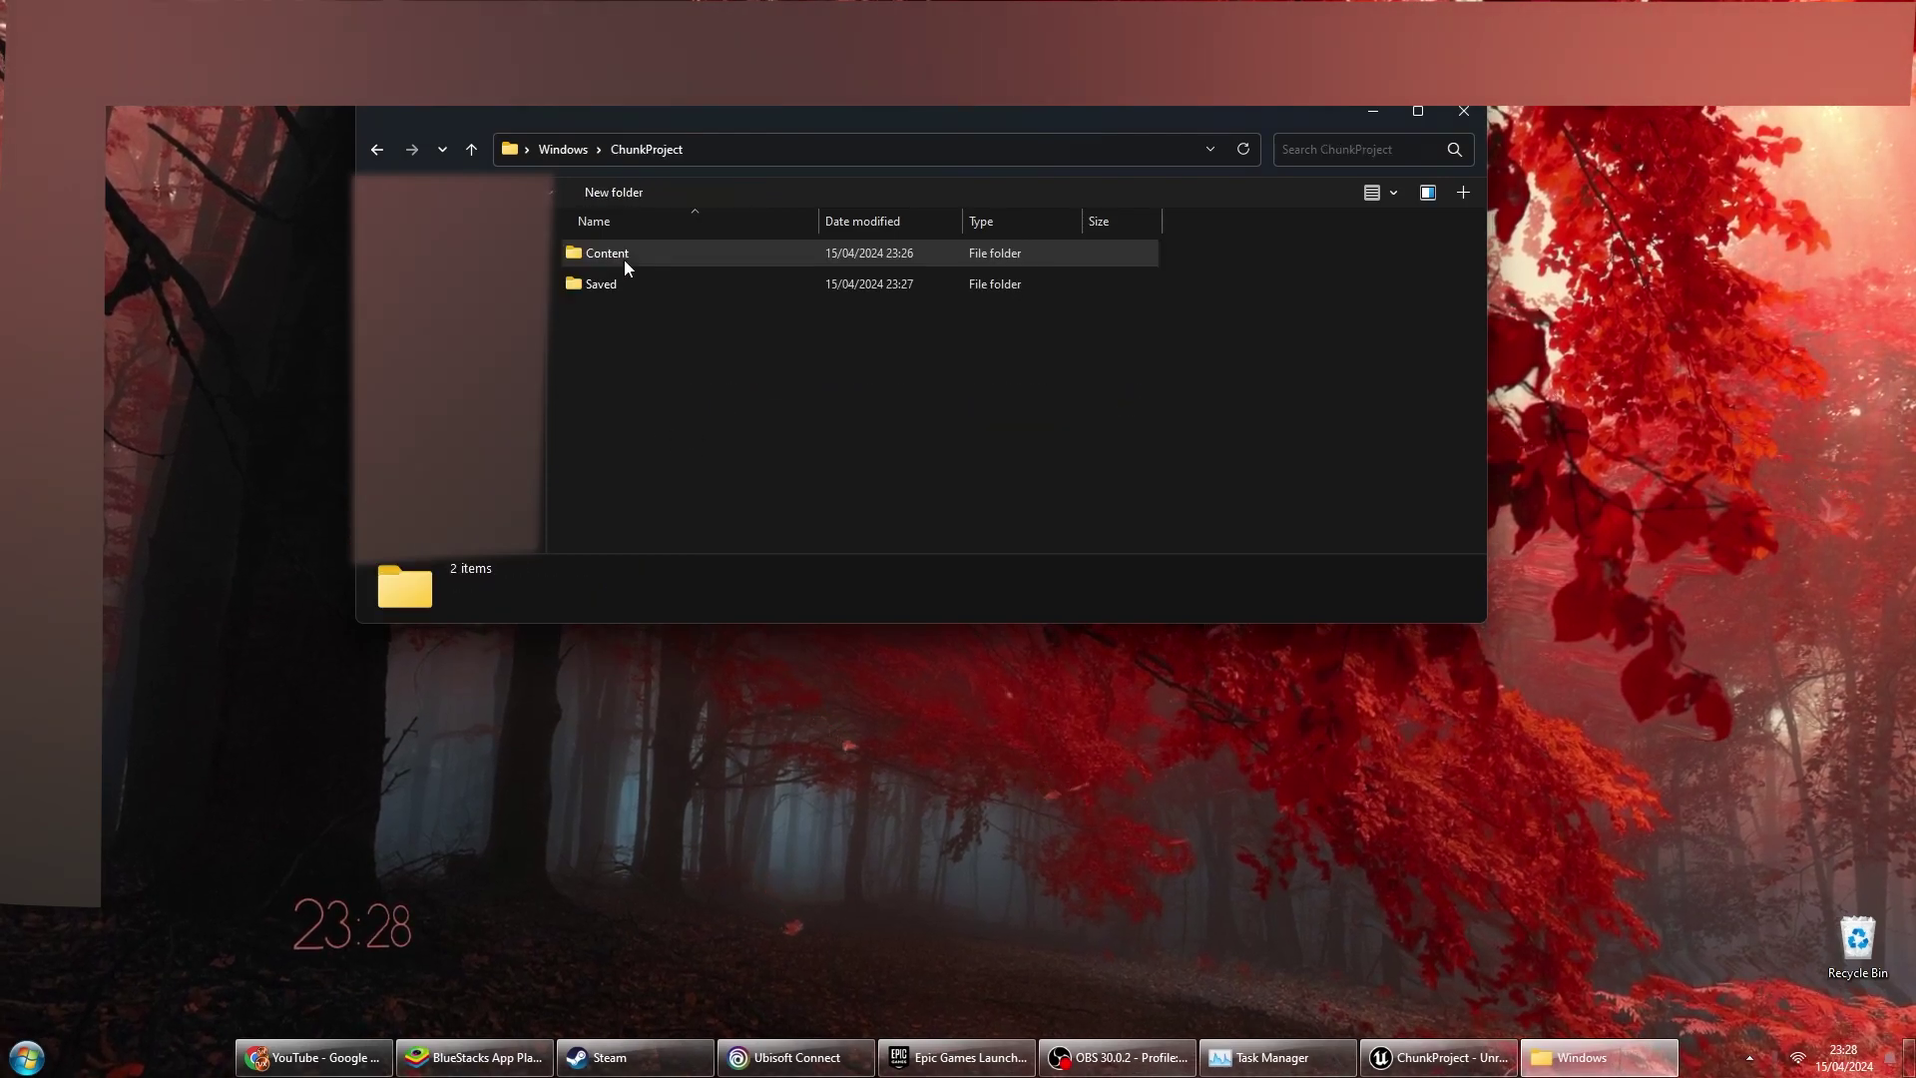
# Move pakchunk1 and pakchunk2 from the Paks folder to the desktop, then relaunch ChunkProject.exe
pyautogui.doubleClick(624, 259)
pyautogui.doubleClick(624, 260)
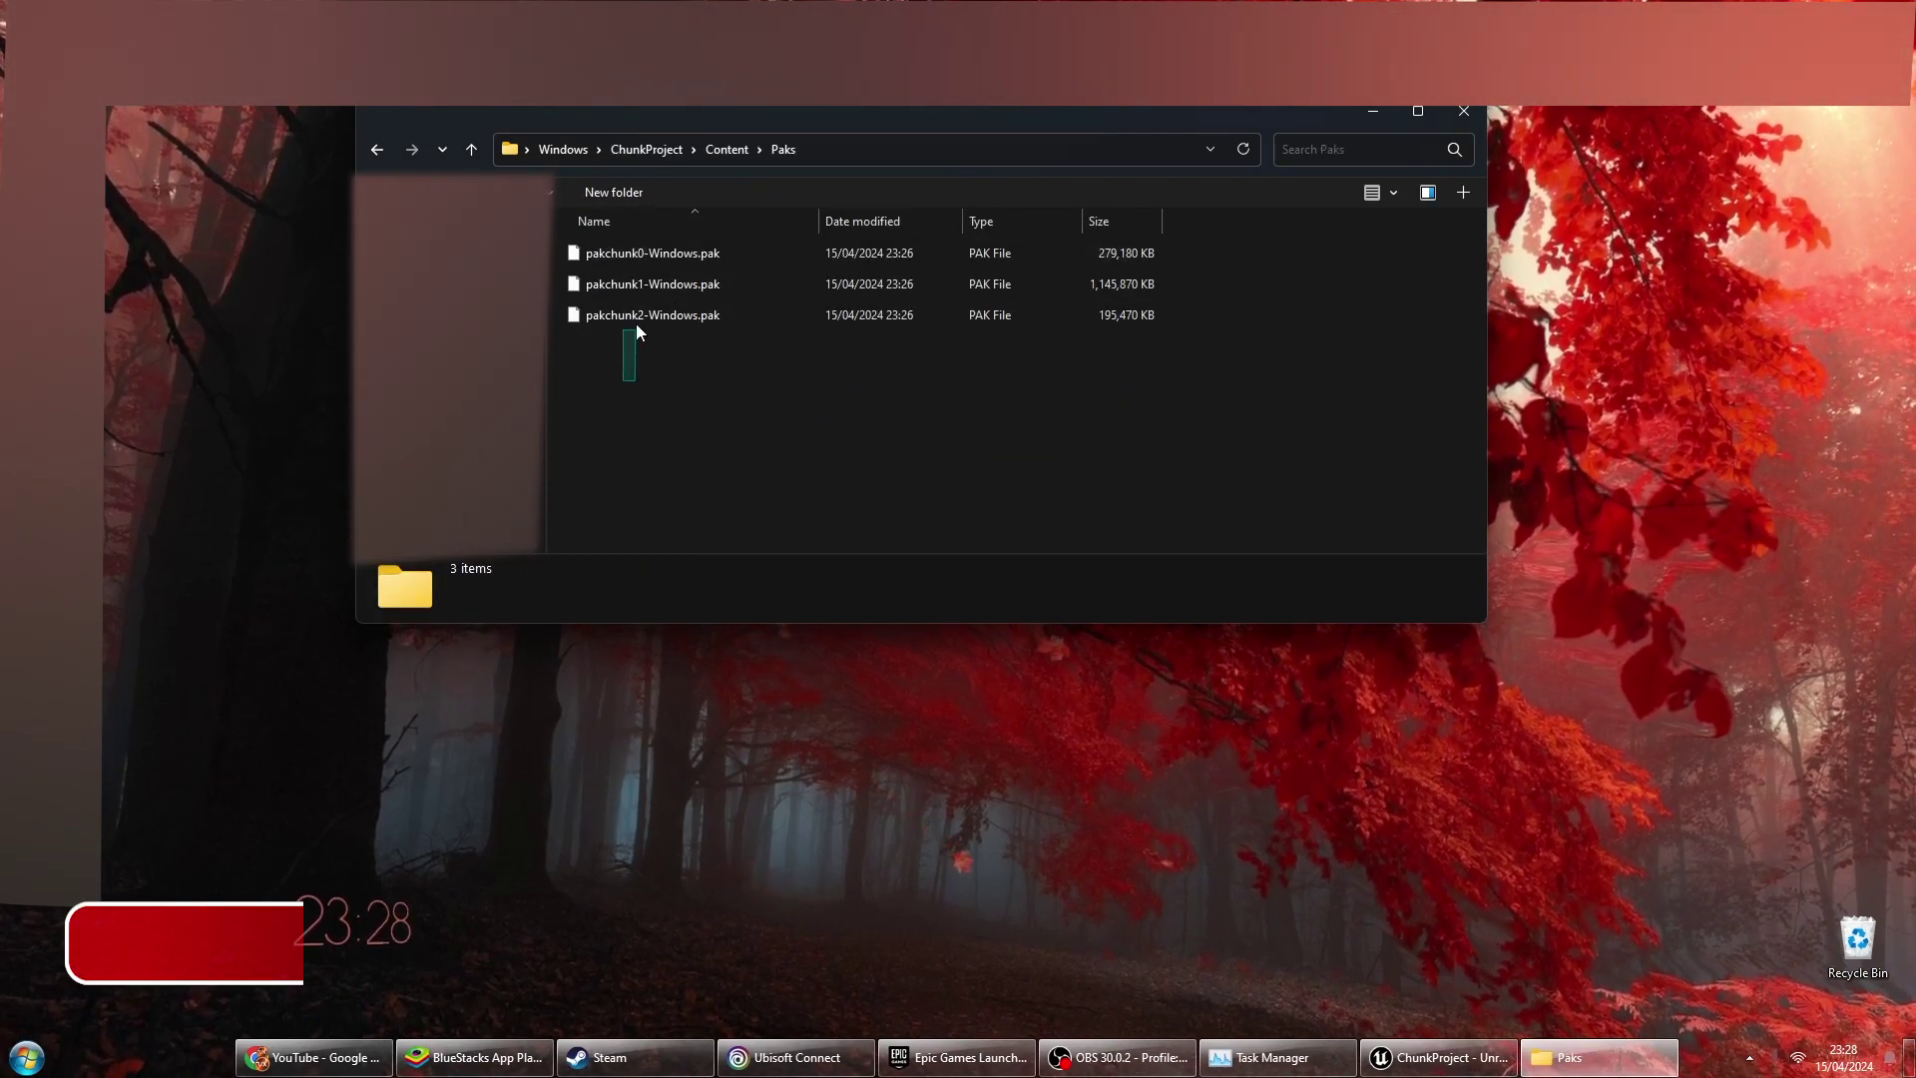
pyautogui.moveTo(637, 331)
pyautogui.mouseDown()
pyautogui.moveTo(641, 293)
pyautogui.moveTo(299, 499)
pyautogui.mouseUp()
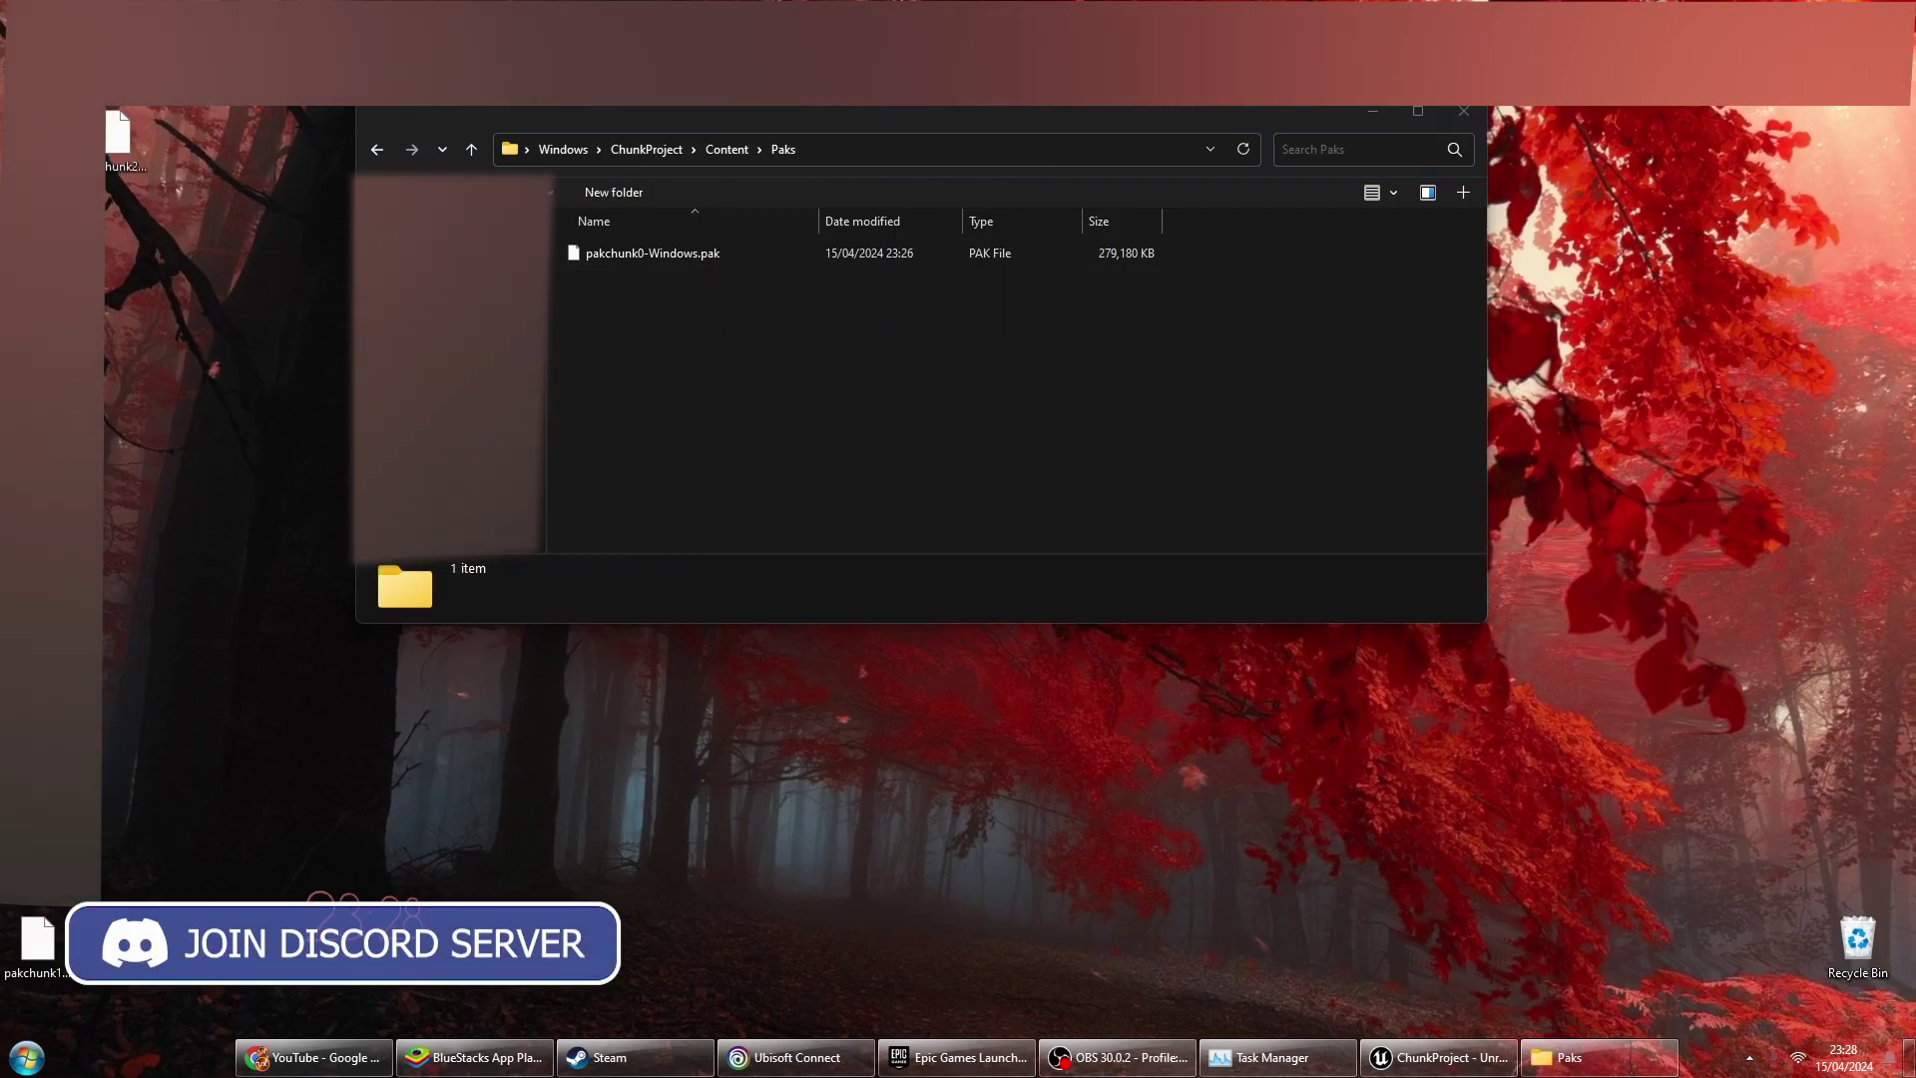
pyautogui.click(646, 150)
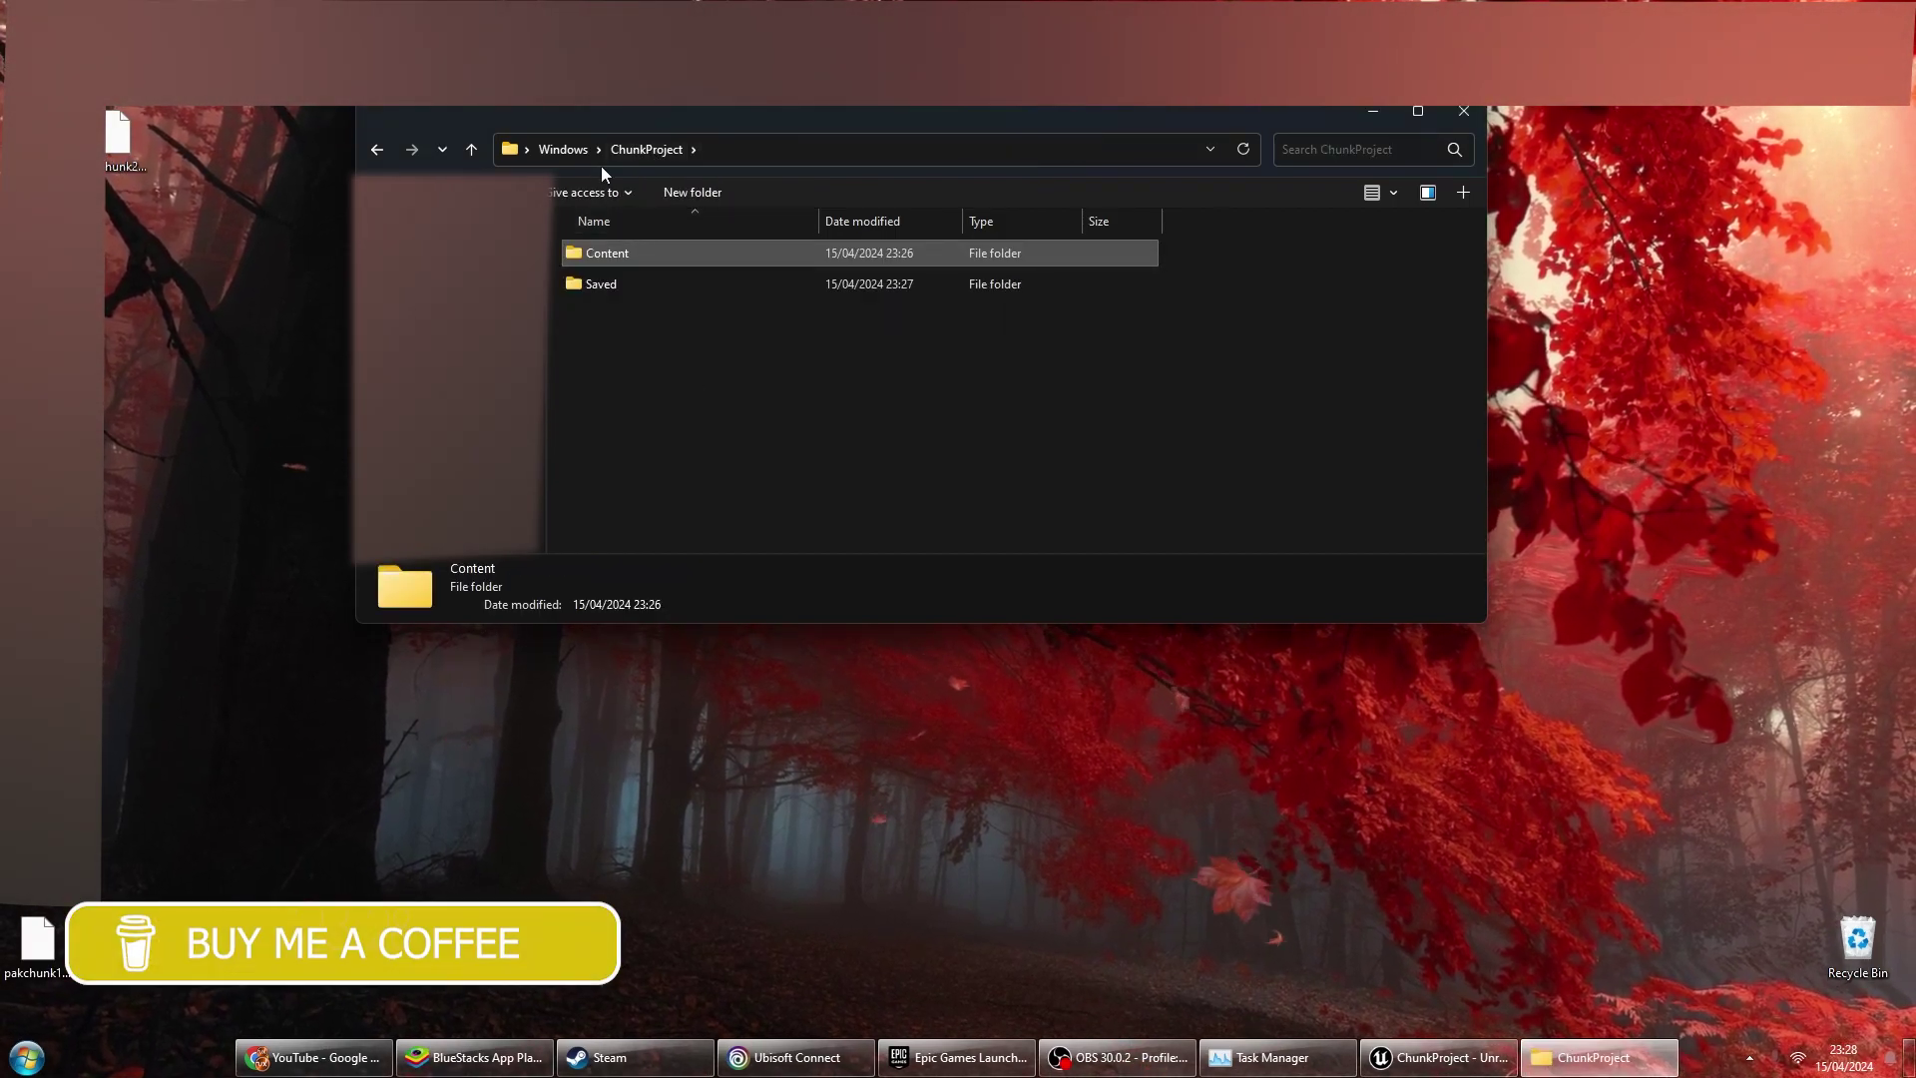
pyautogui.click(564, 150)
pyautogui.doubleClick(632, 316)
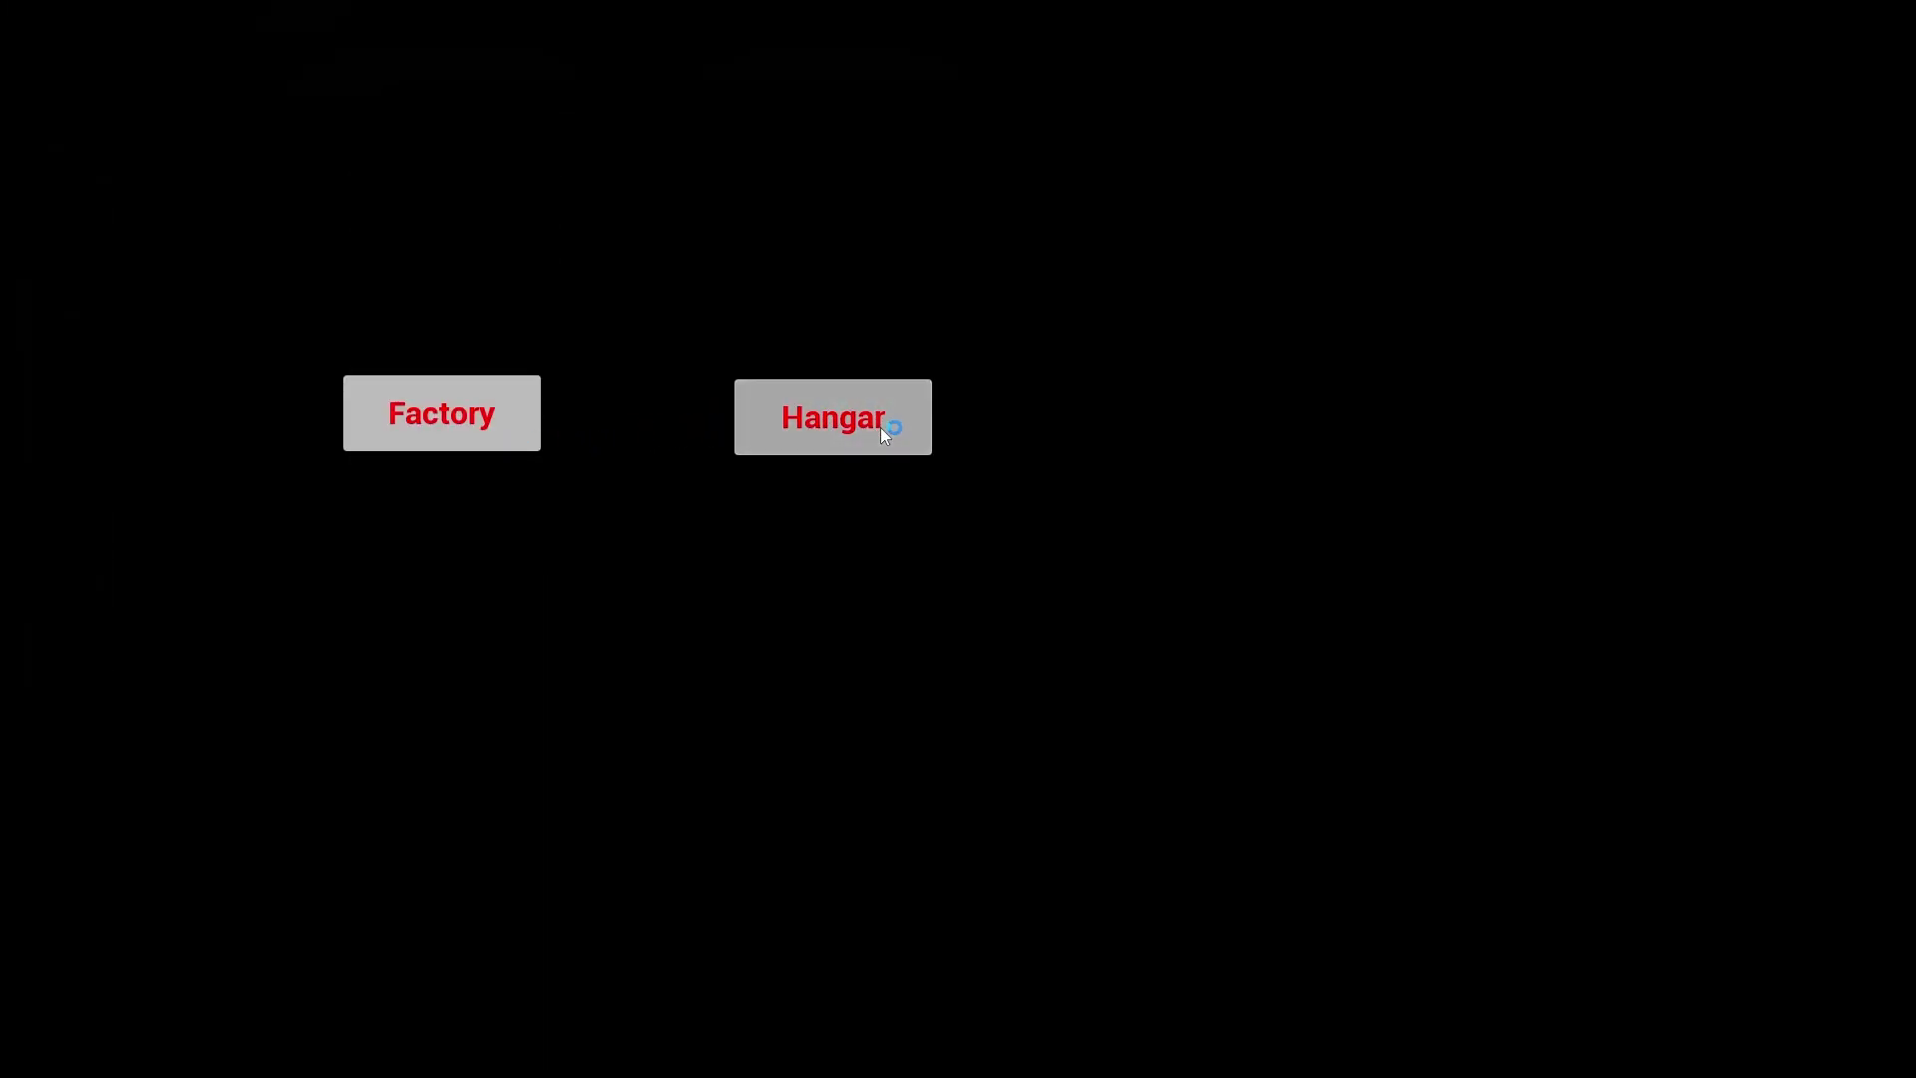
# Load the Factory level without the chunk paks, view the bare floor pieces, then quit the game
pyautogui.click(500, 428)
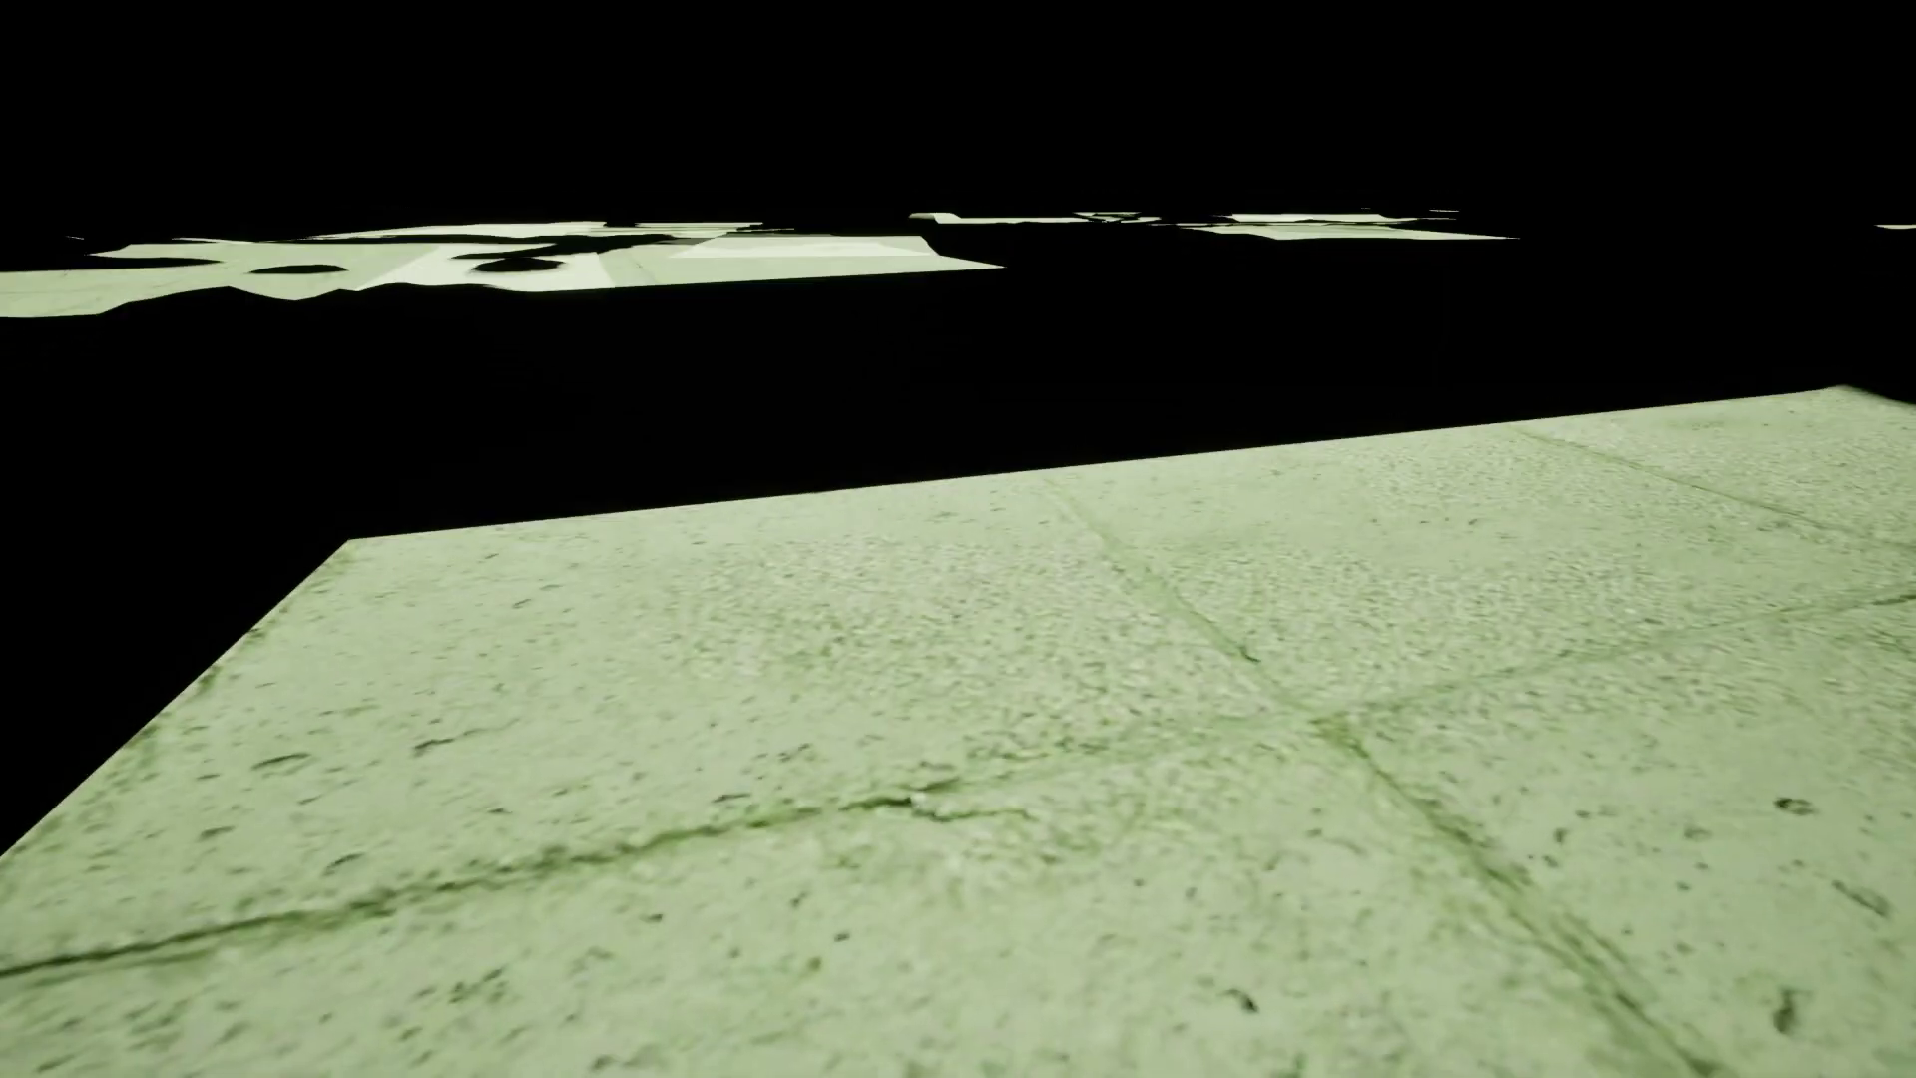
pyautogui.hotkey('alt', 'F4')
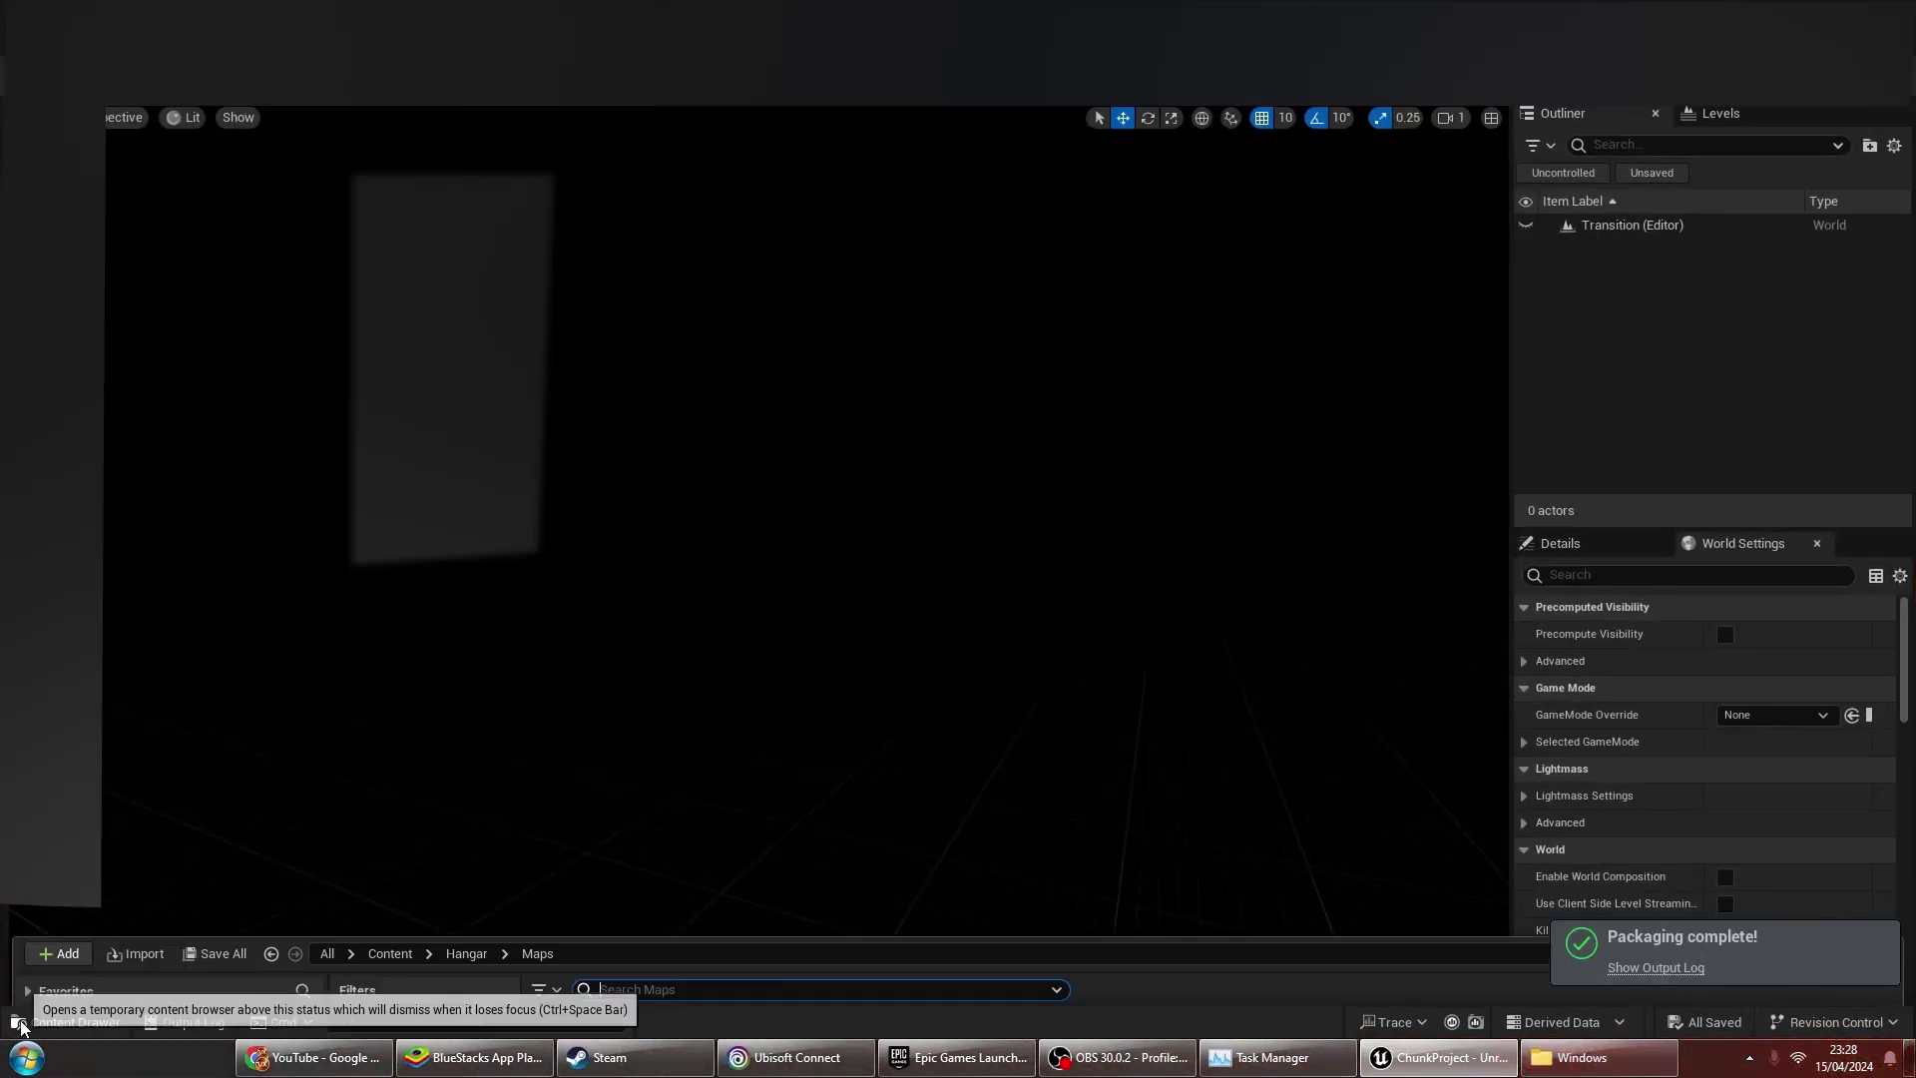
# Browse the Content Drawer to Content > AbandonedFactory > Demo > Maps > Warehouse_01
pyautogui.click(65, 1021)
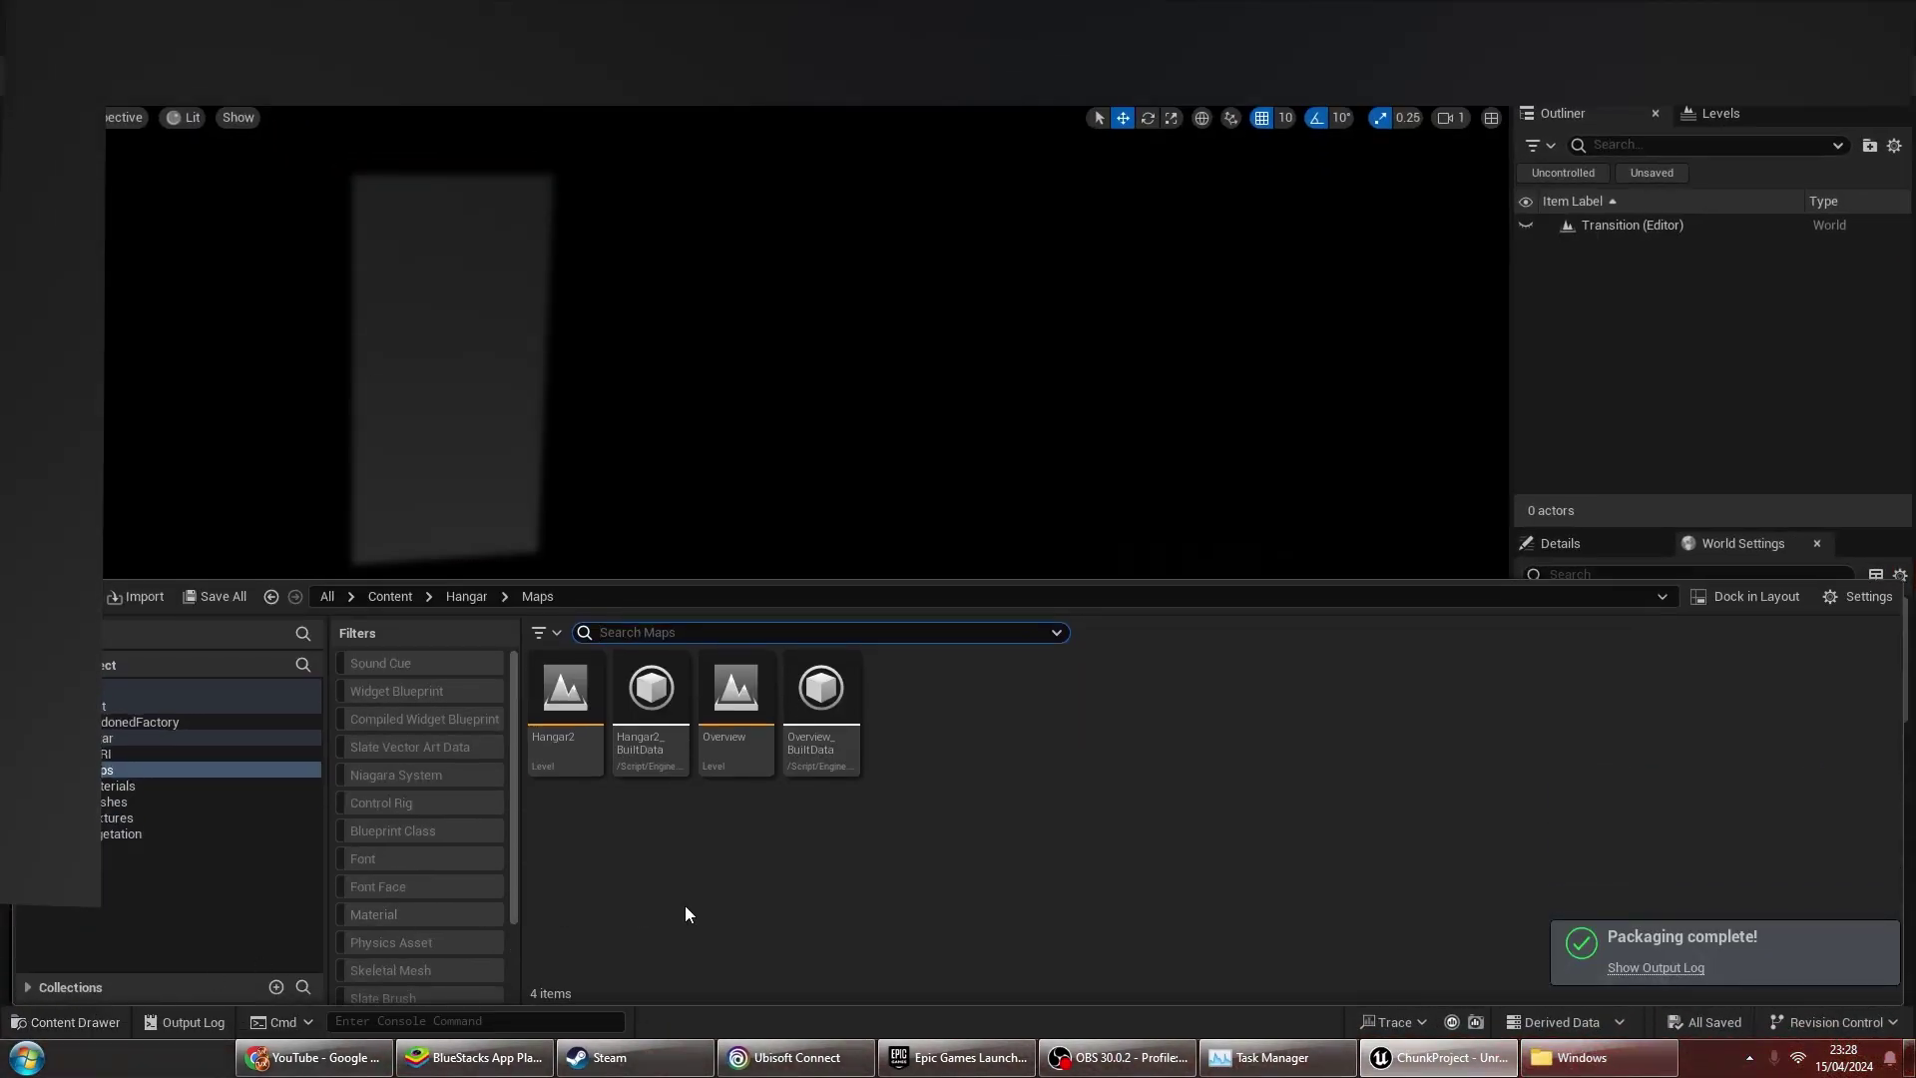
pyautogui.click(389, 596)
pyautogui.click(597, 750)
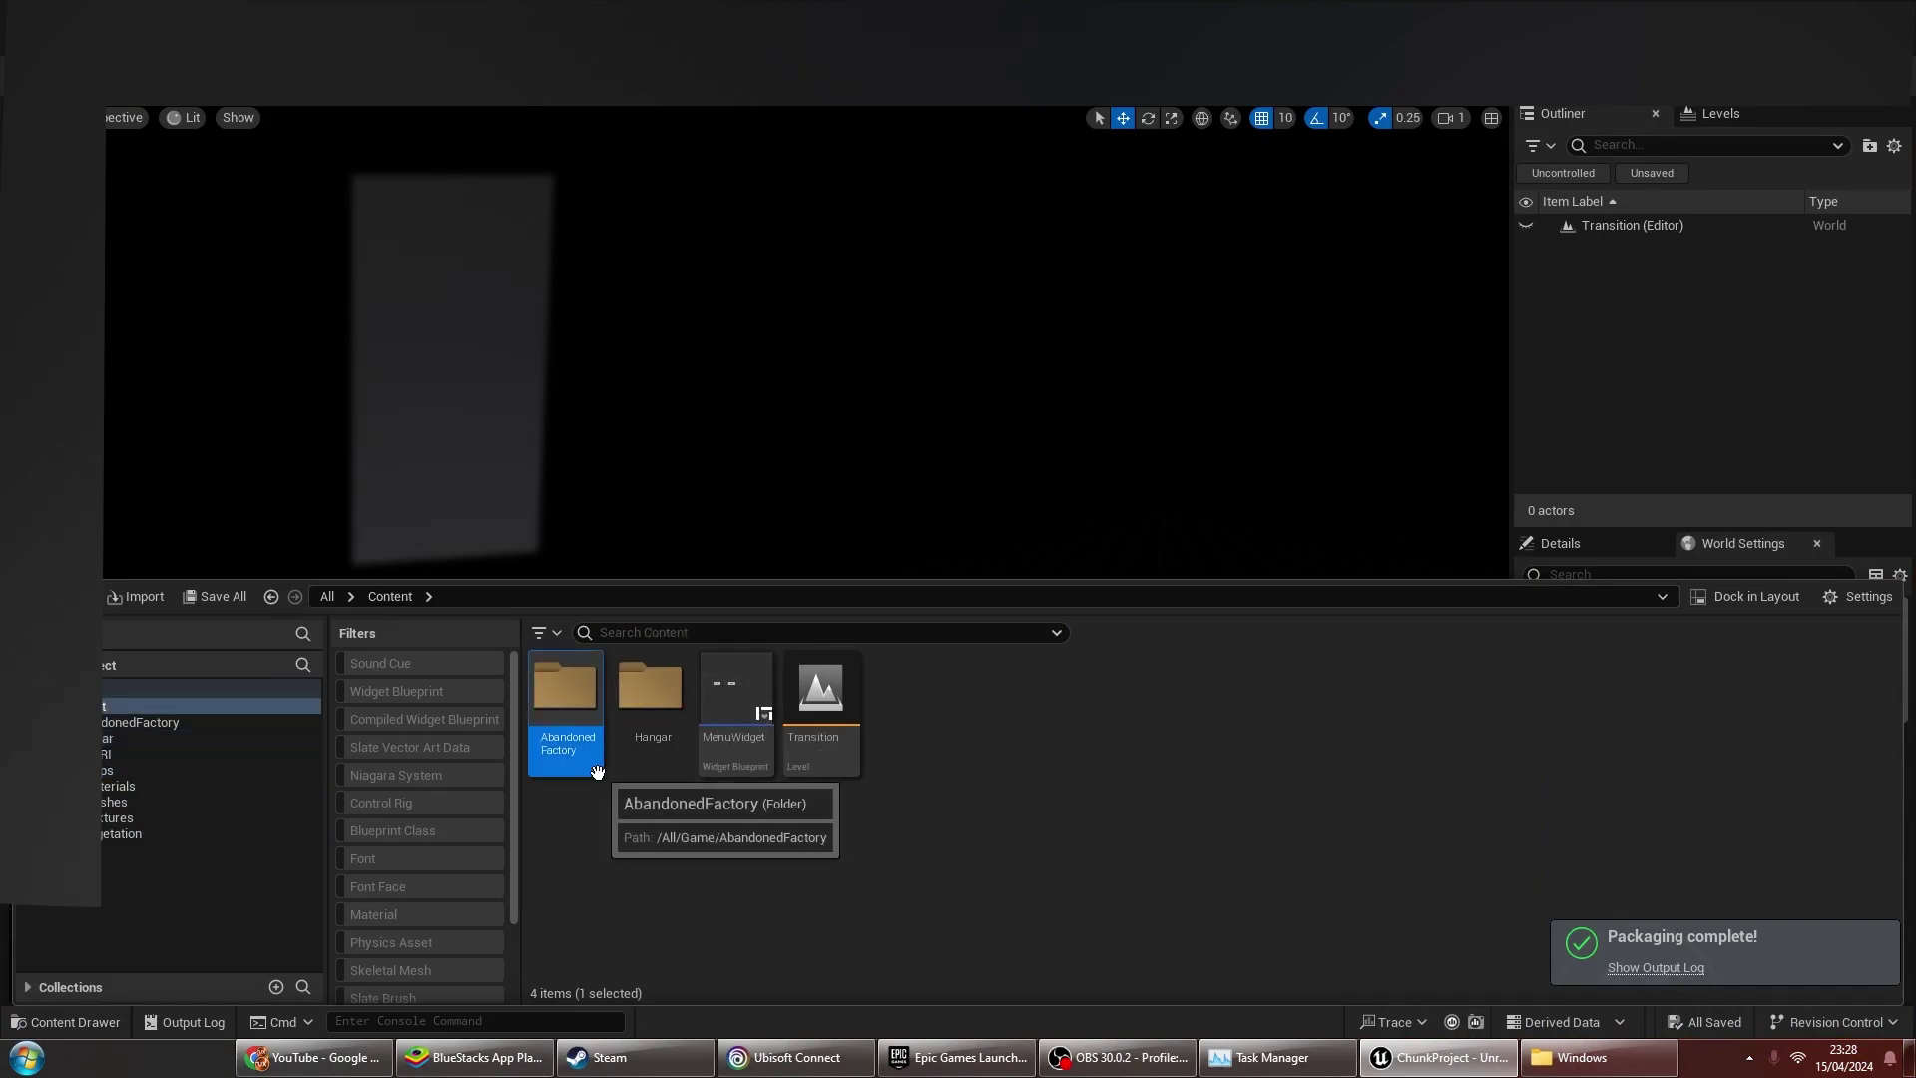
pyautogui.doubleClick(598, 754)
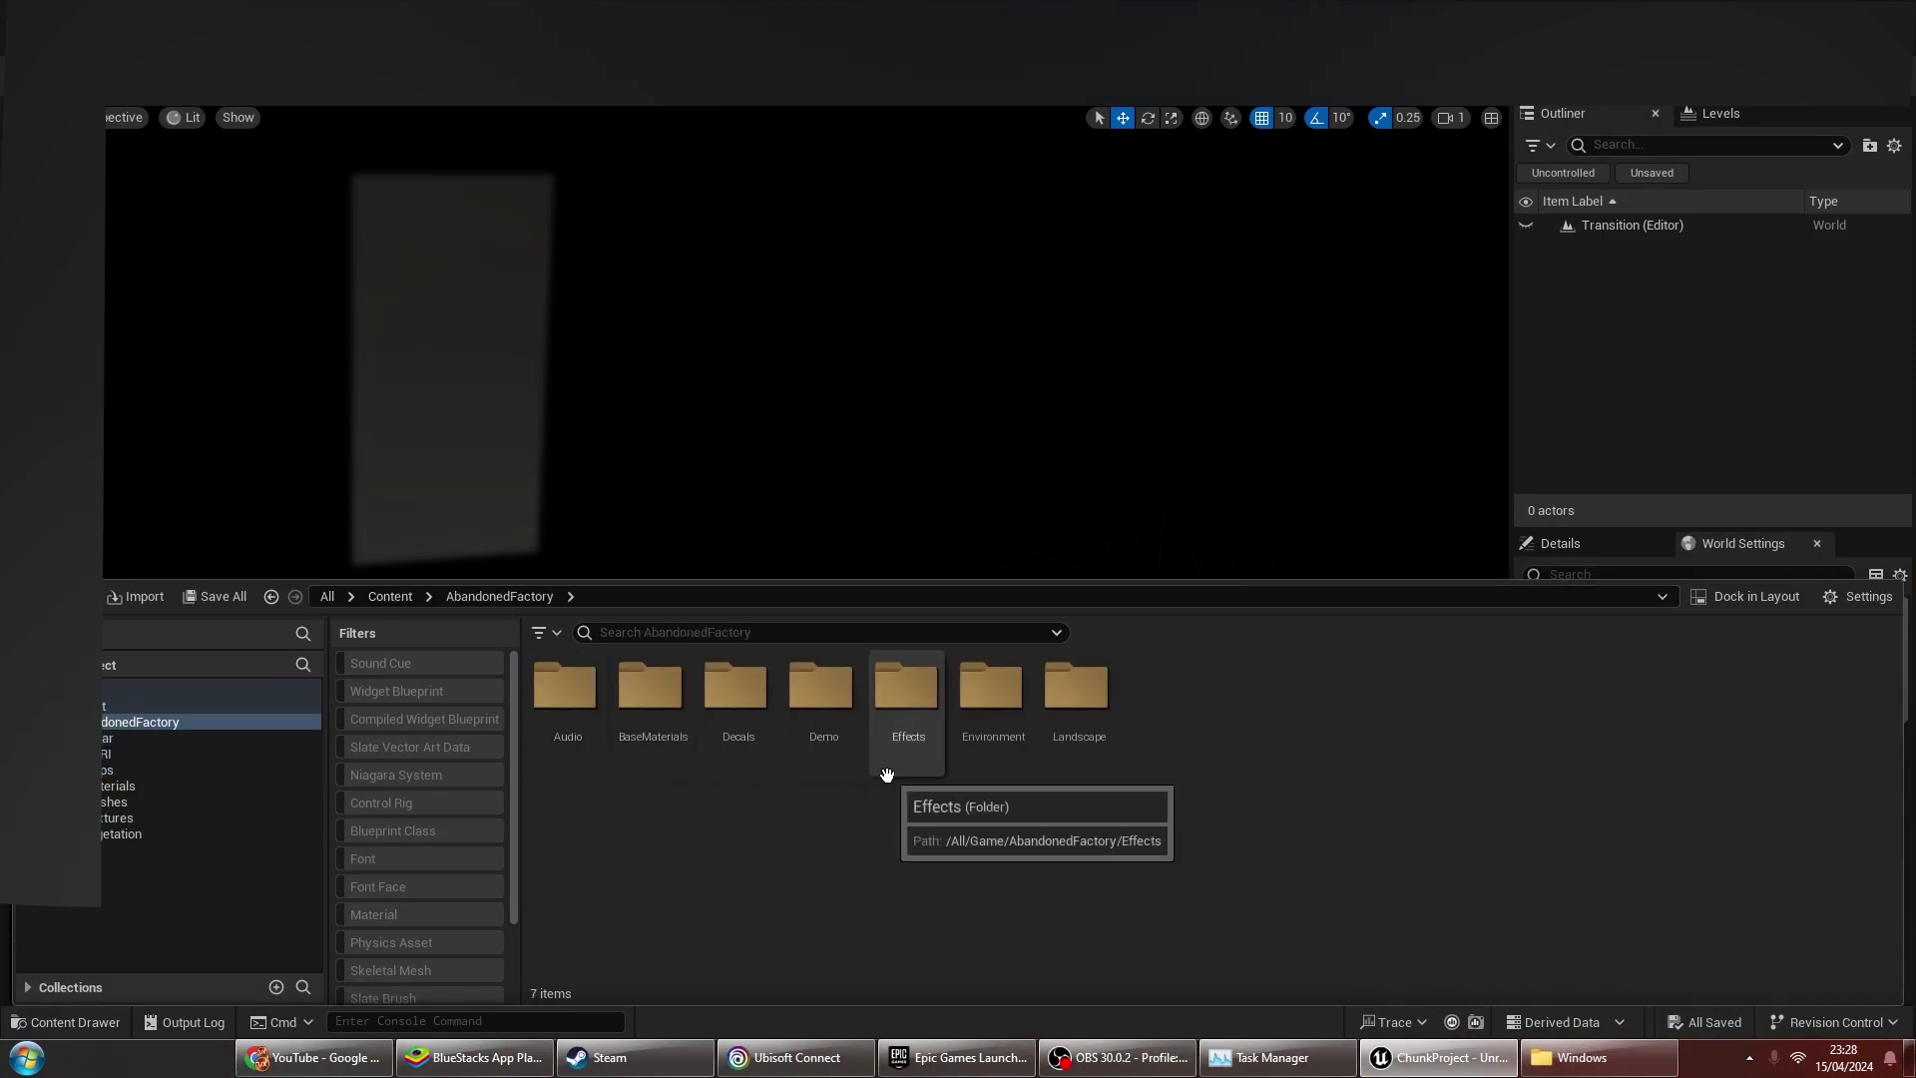
pyautogui.doubleClick(816, 721)
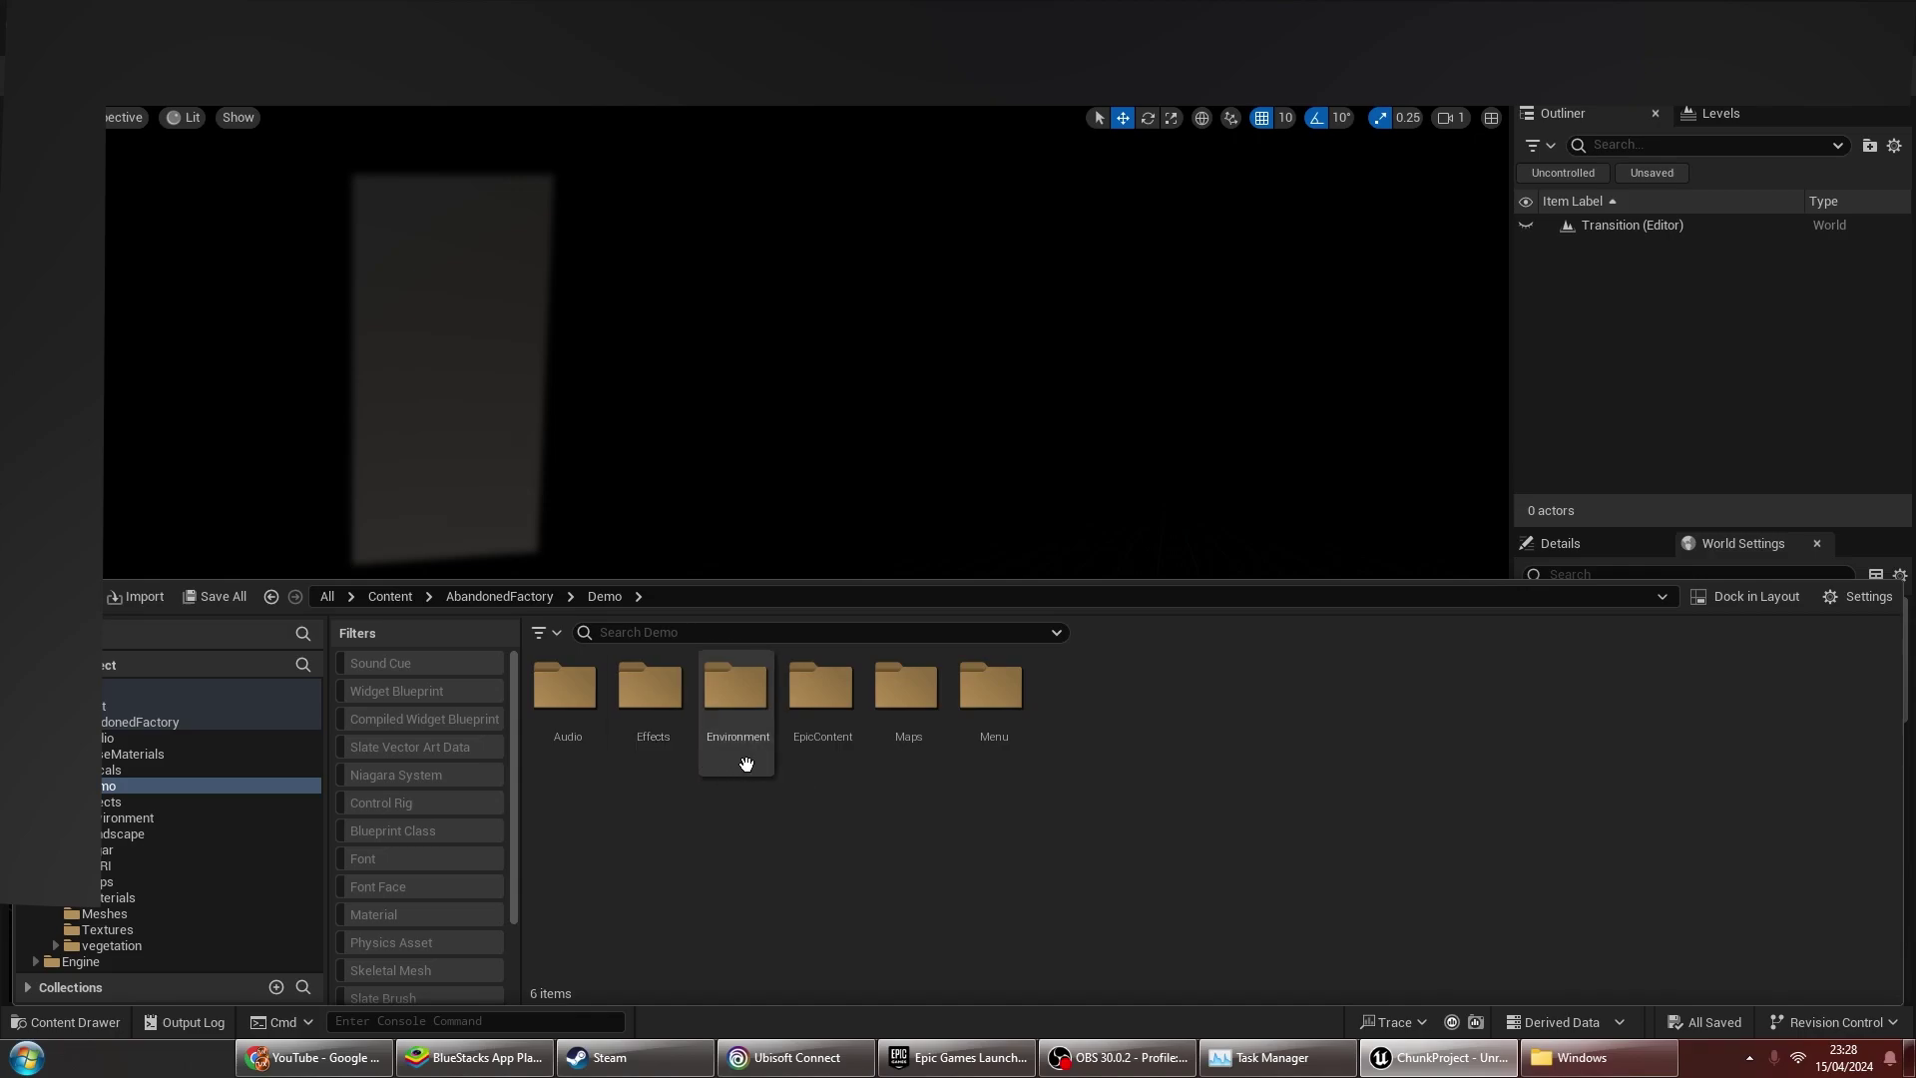
pyautogui.doubleClick(908, 760)
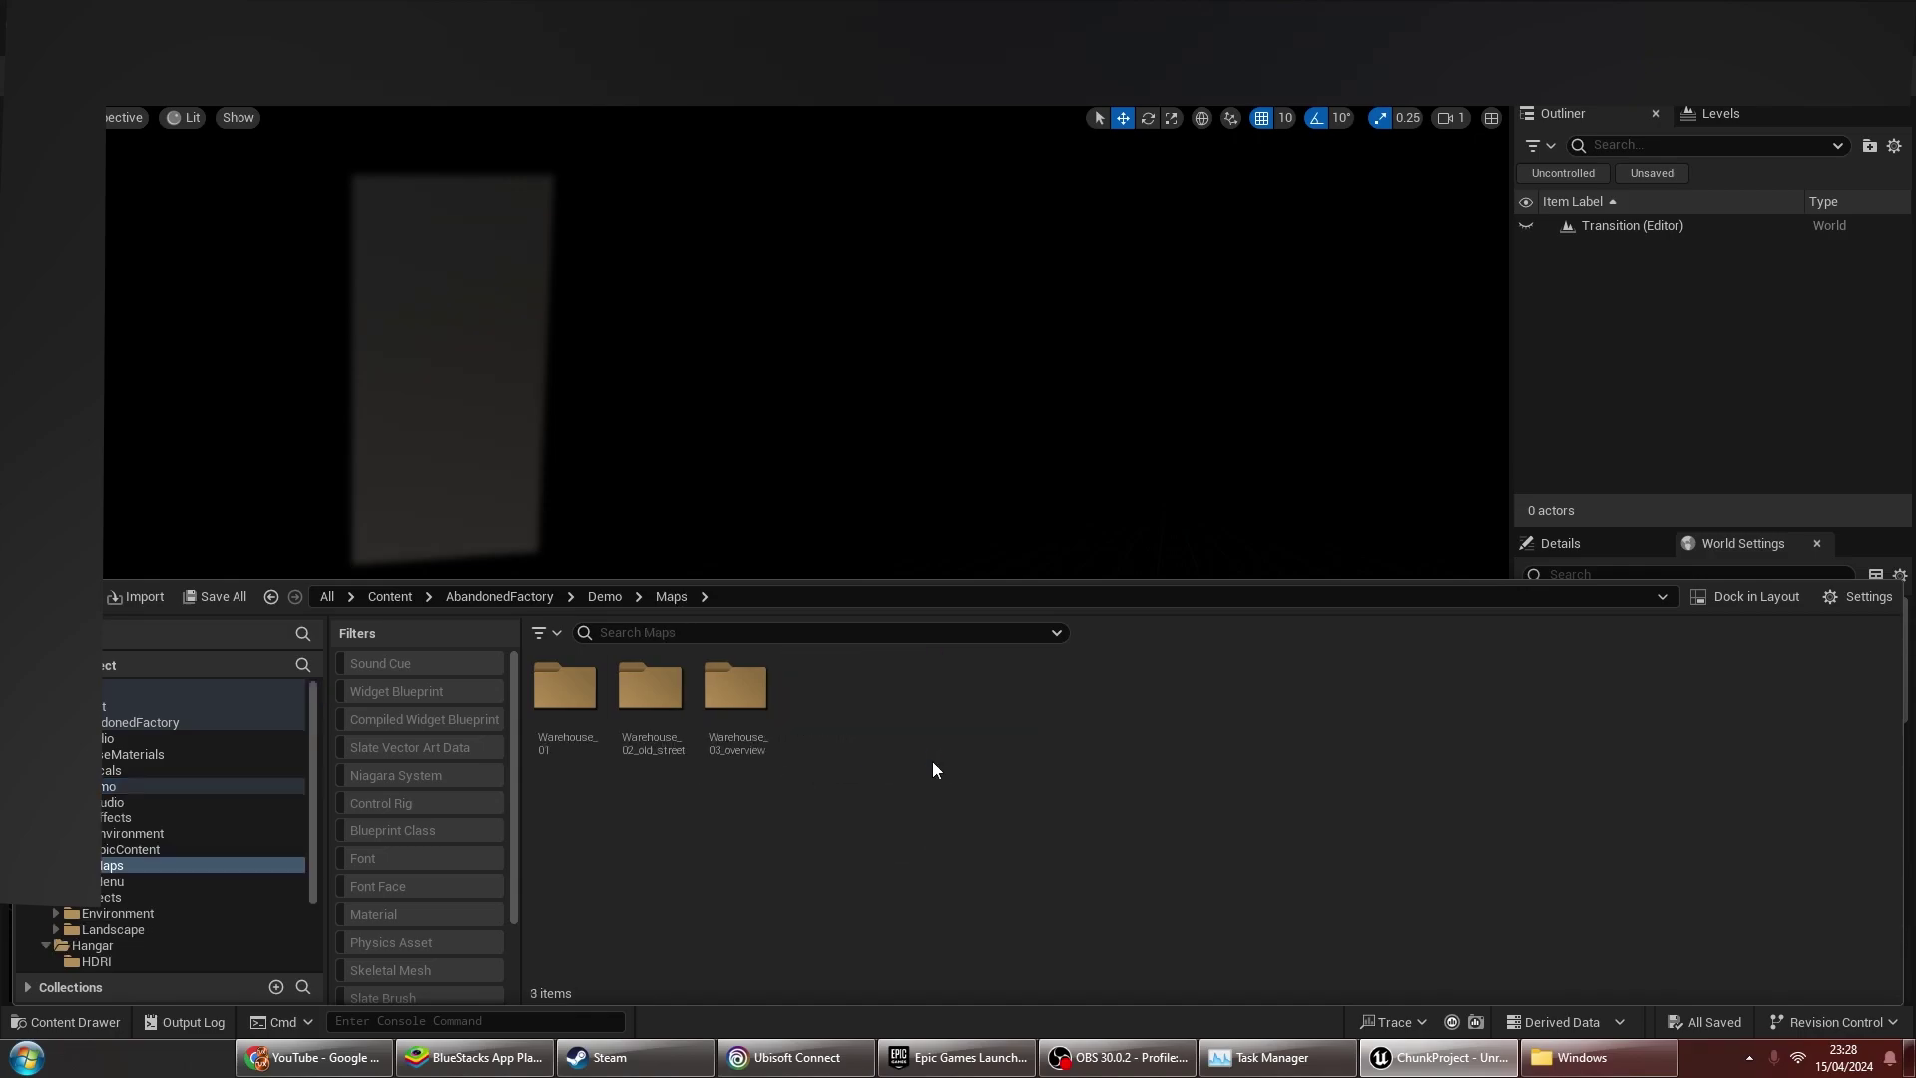
pyautogui.doubleClick(614, 759)
# Check the Main_Warehouse_01_P level's asset actions, then dismiss them without changes
pyautogui.rightClick(639, 738)
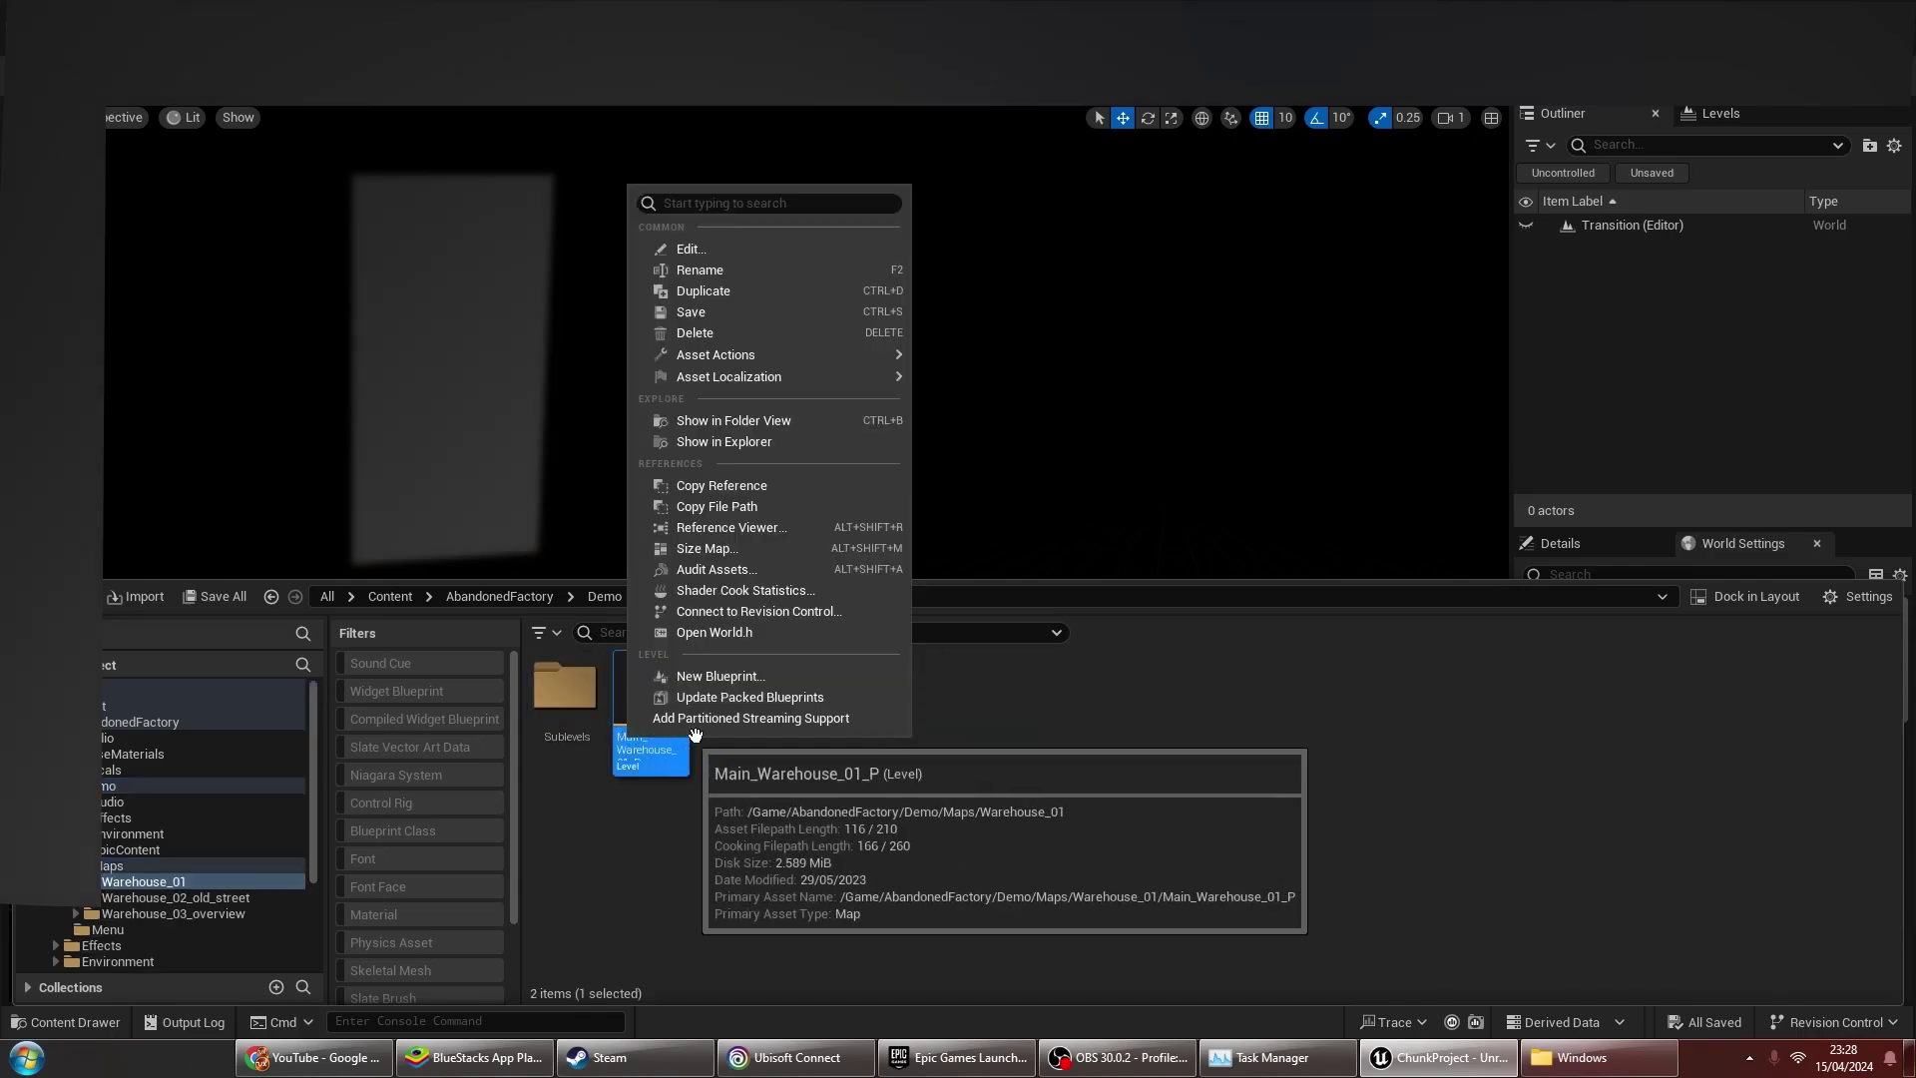
pyautogui.moveTo(805, 359)
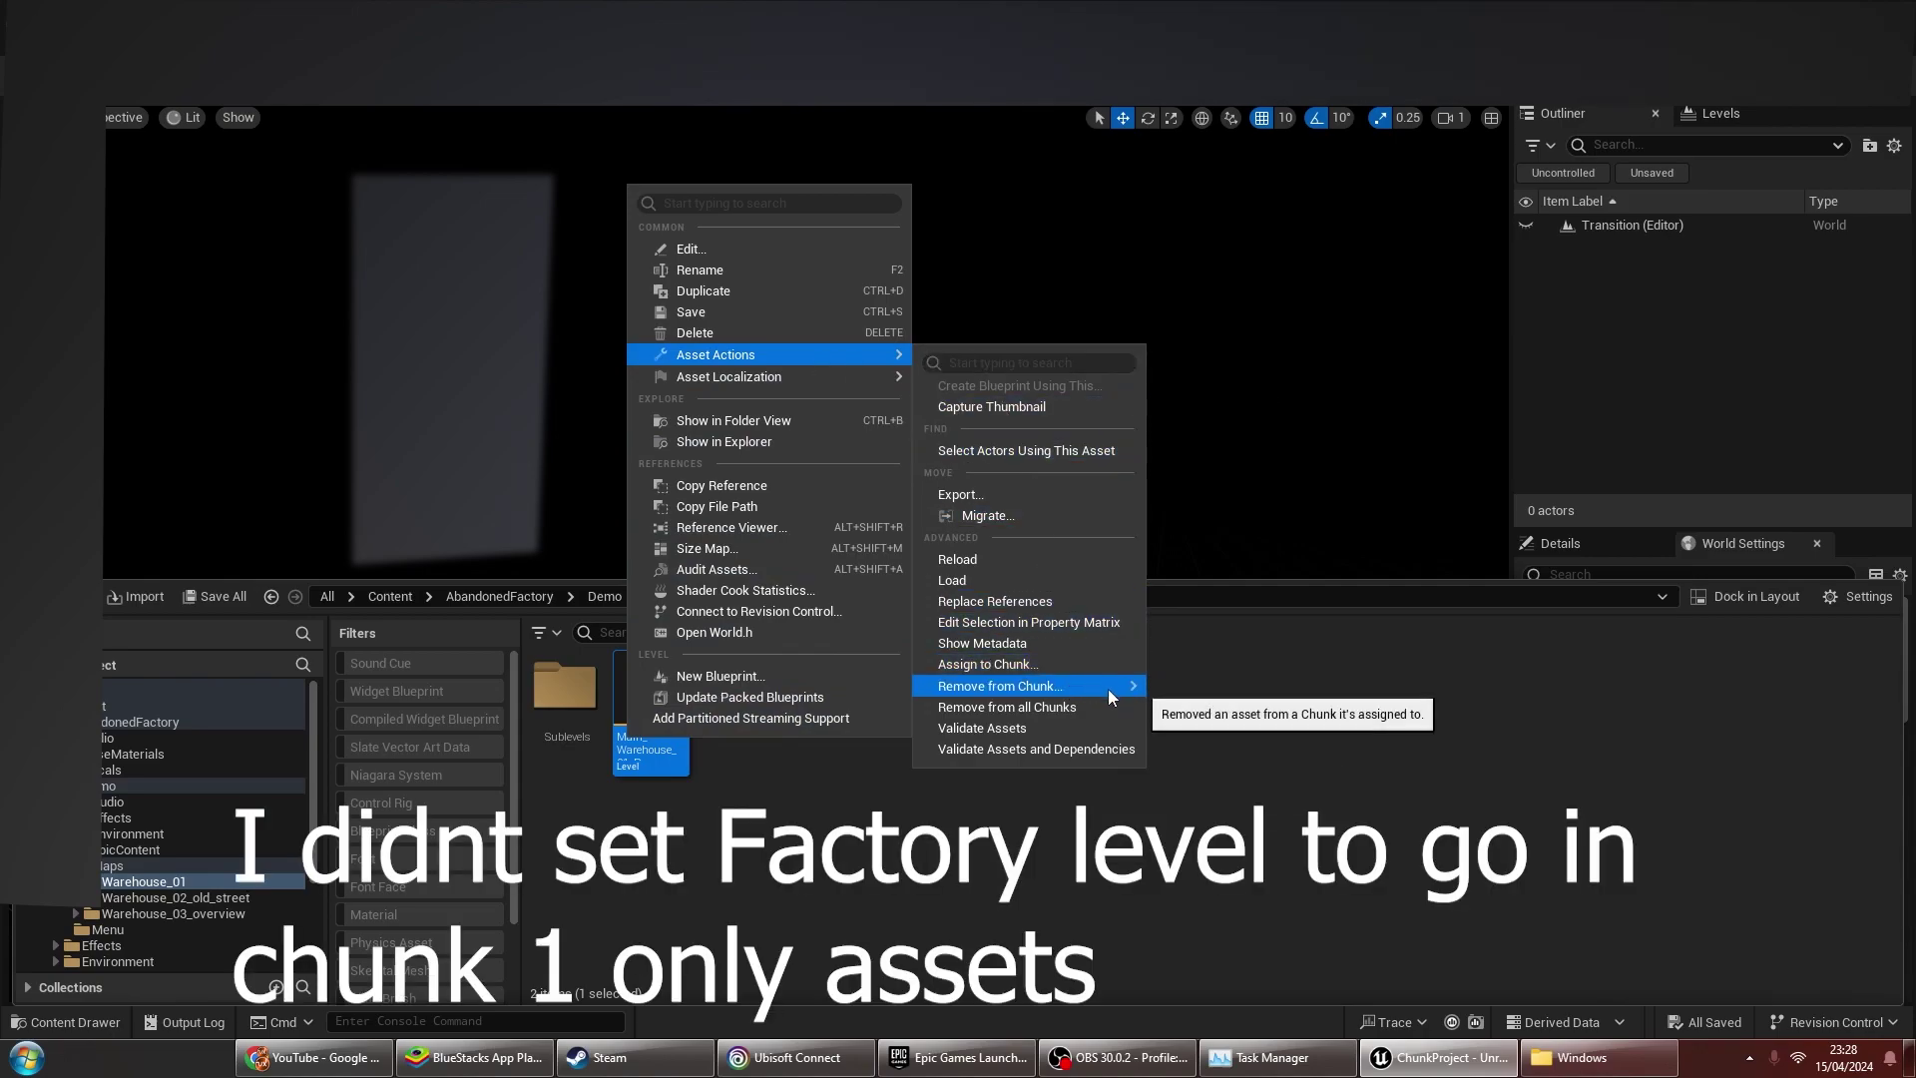
pyautogui.click(1293, 698)
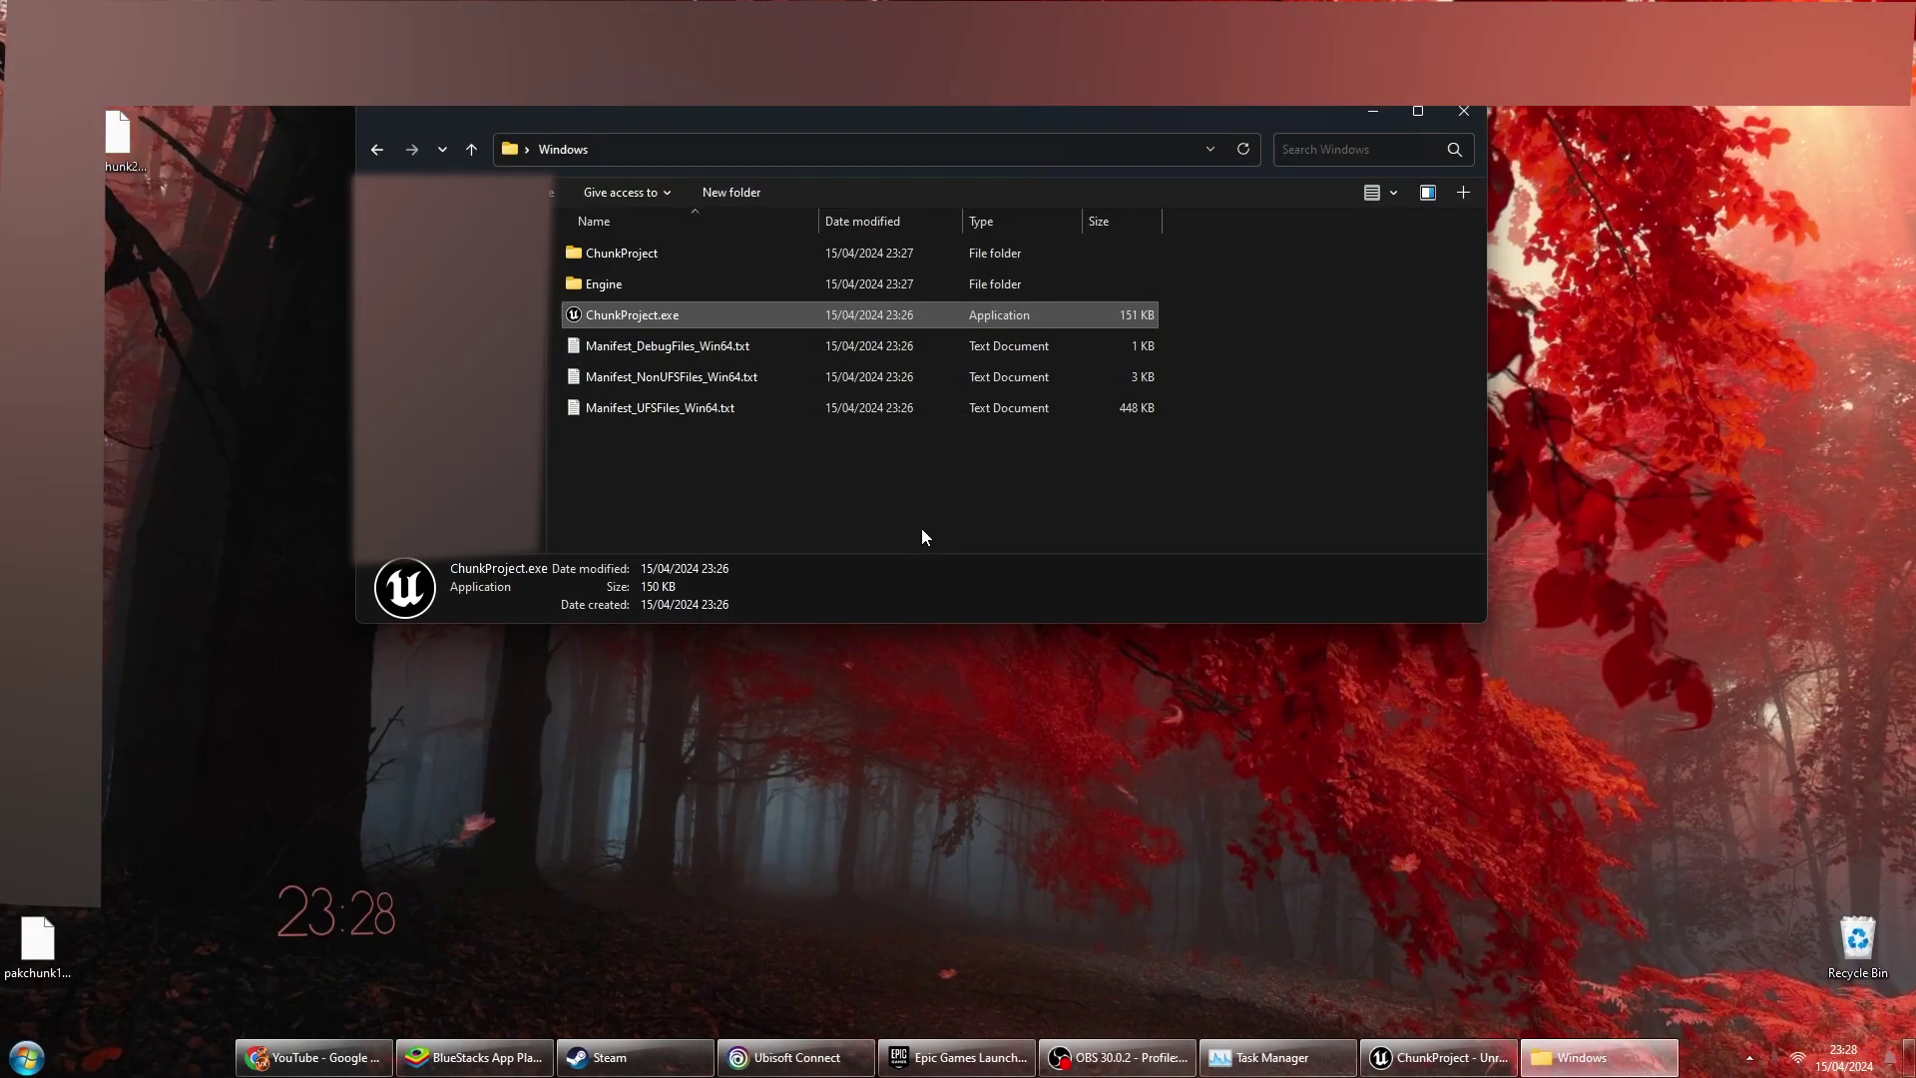
# Move the pakchunk1 and pakchunk2 files from the desktop back into ChunkProject > Content > Paks
pyautogui.click(922, 530)
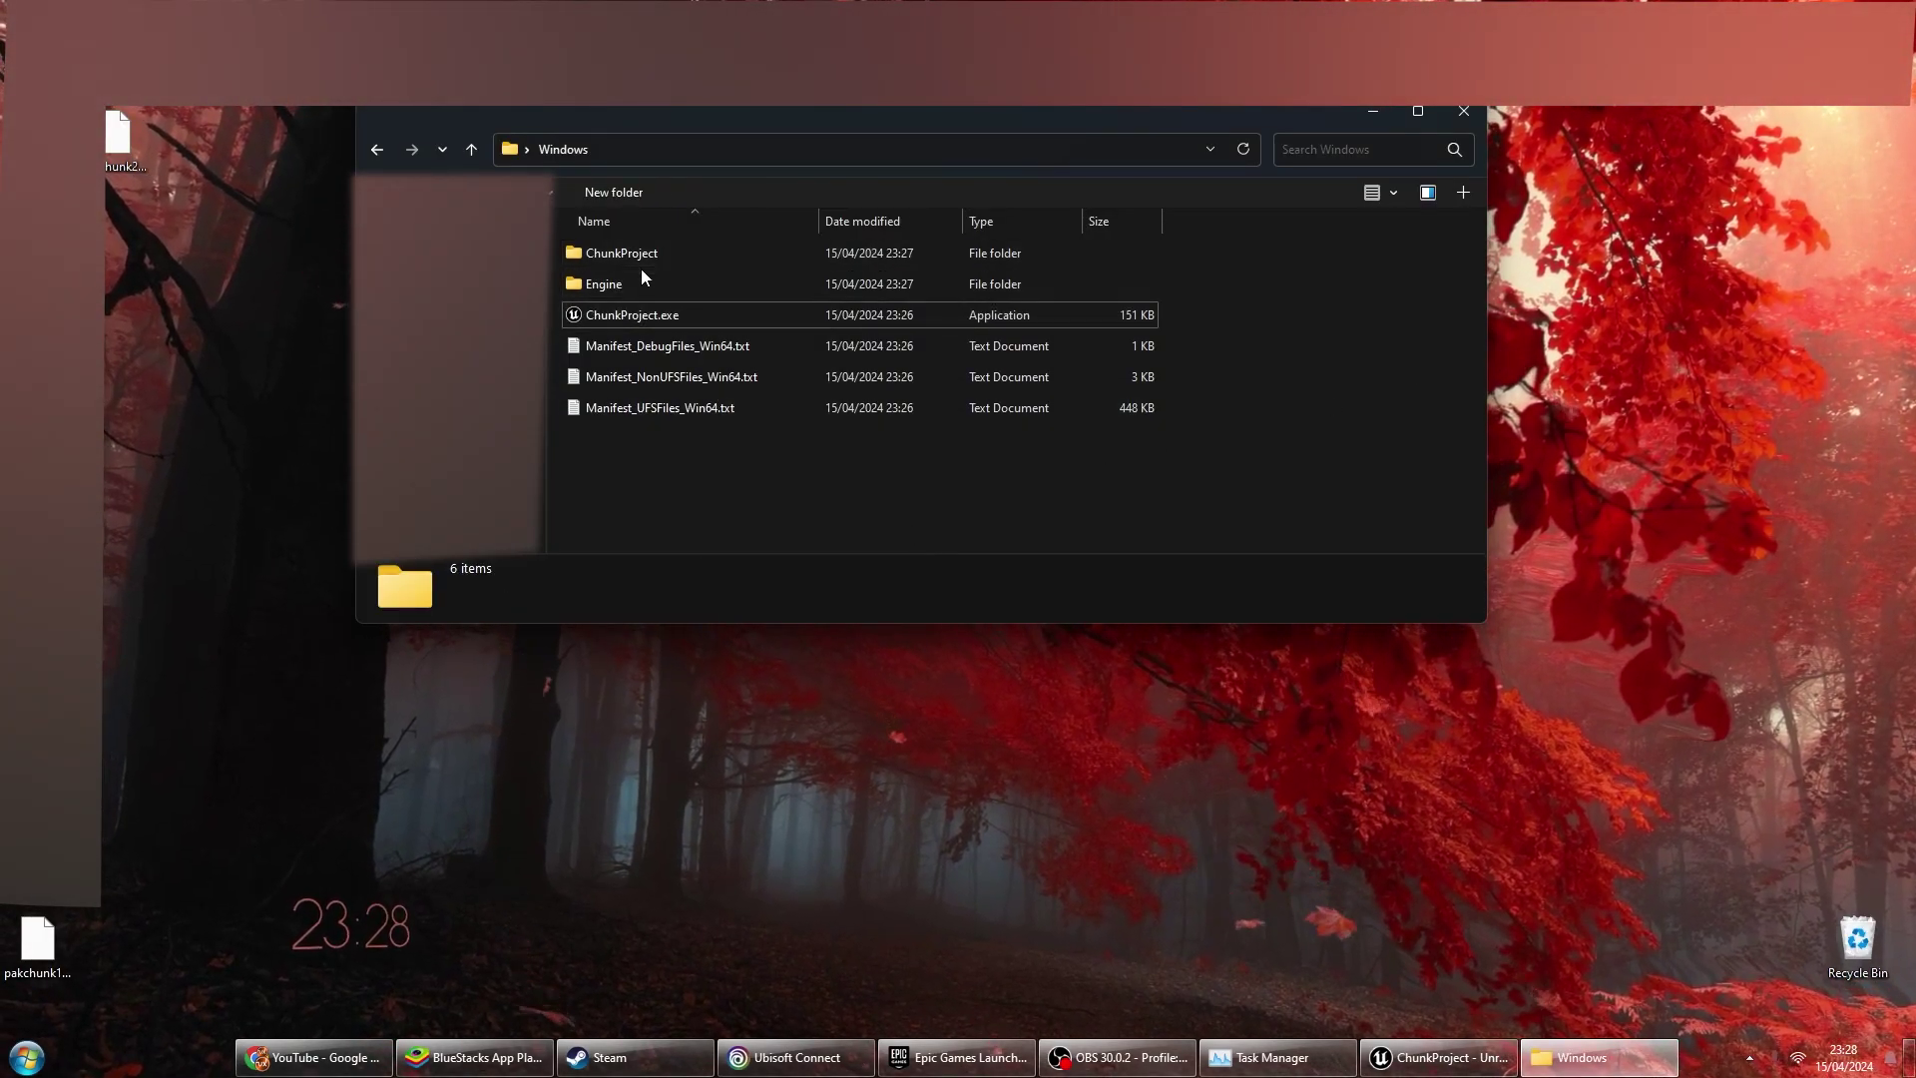
pyautogui.doubleClick(646, 258)
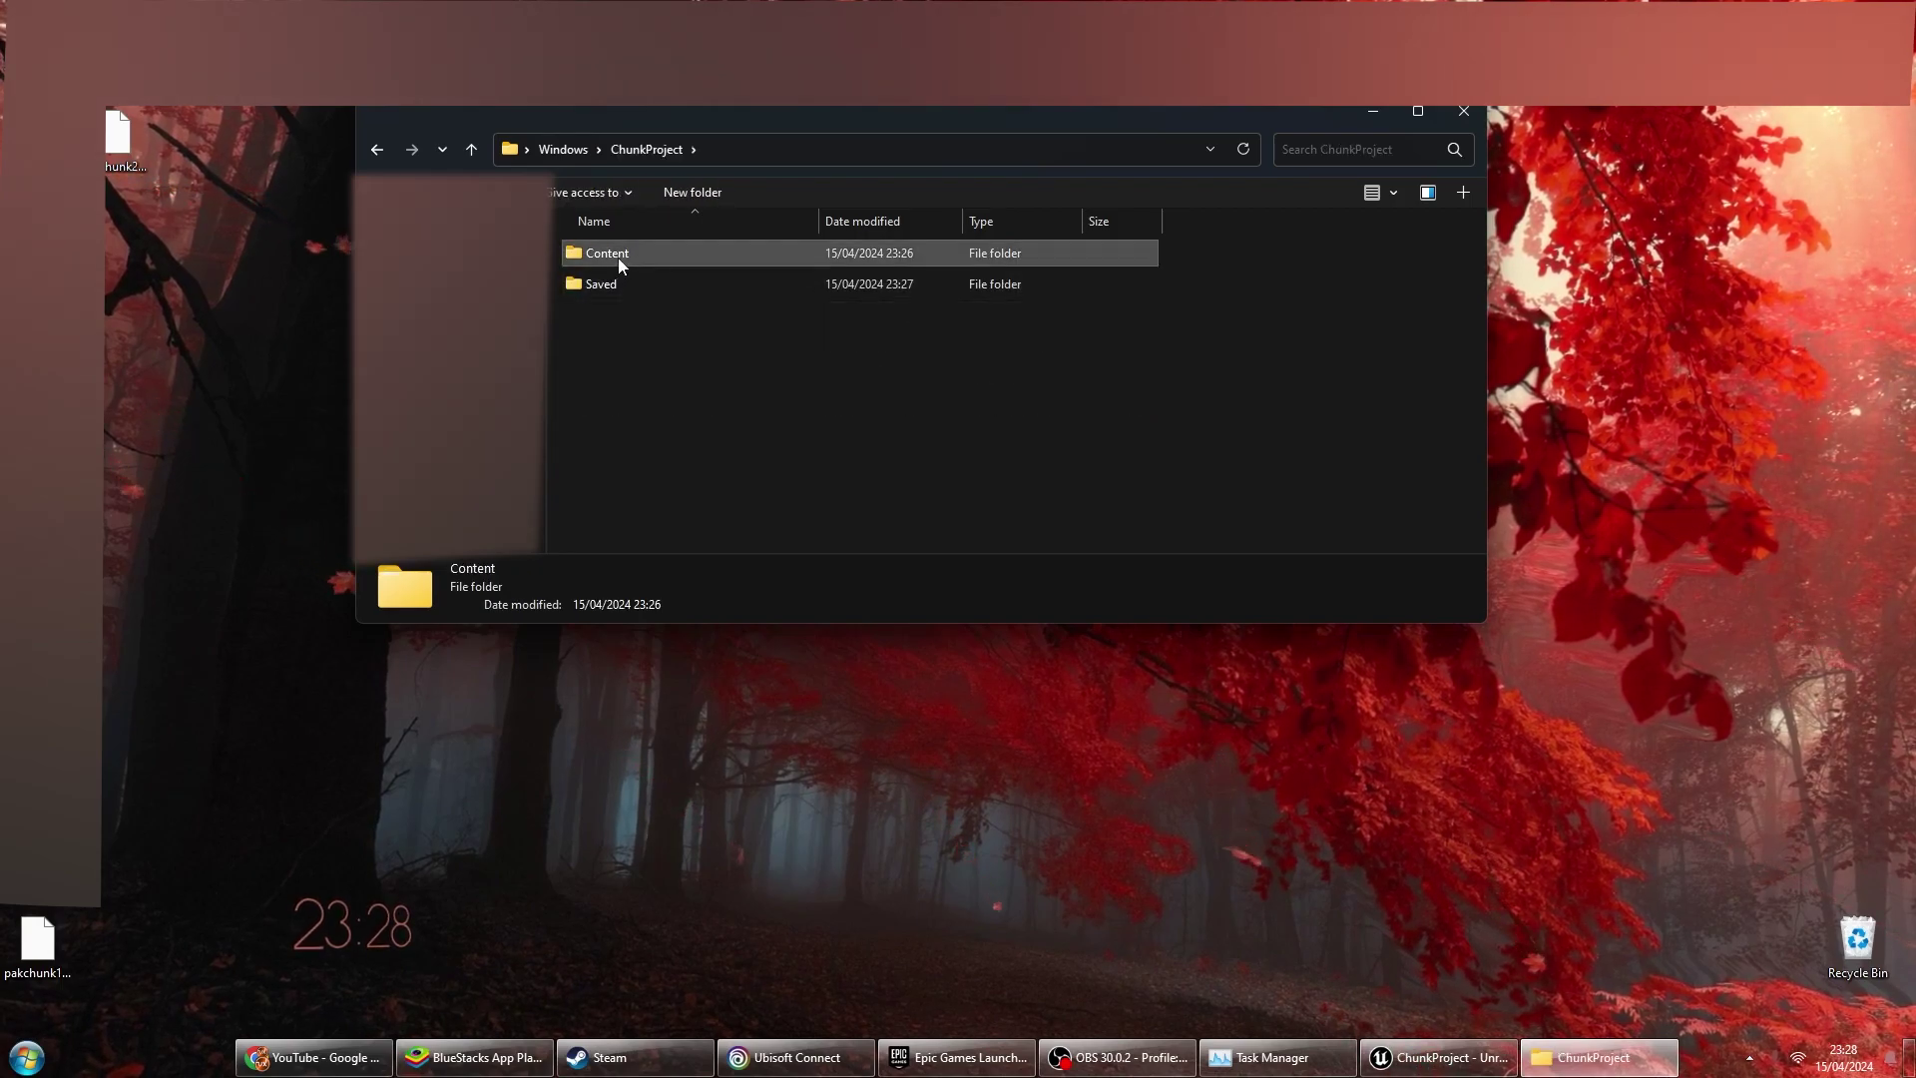
pyautogui.doubleClick(623, 258)
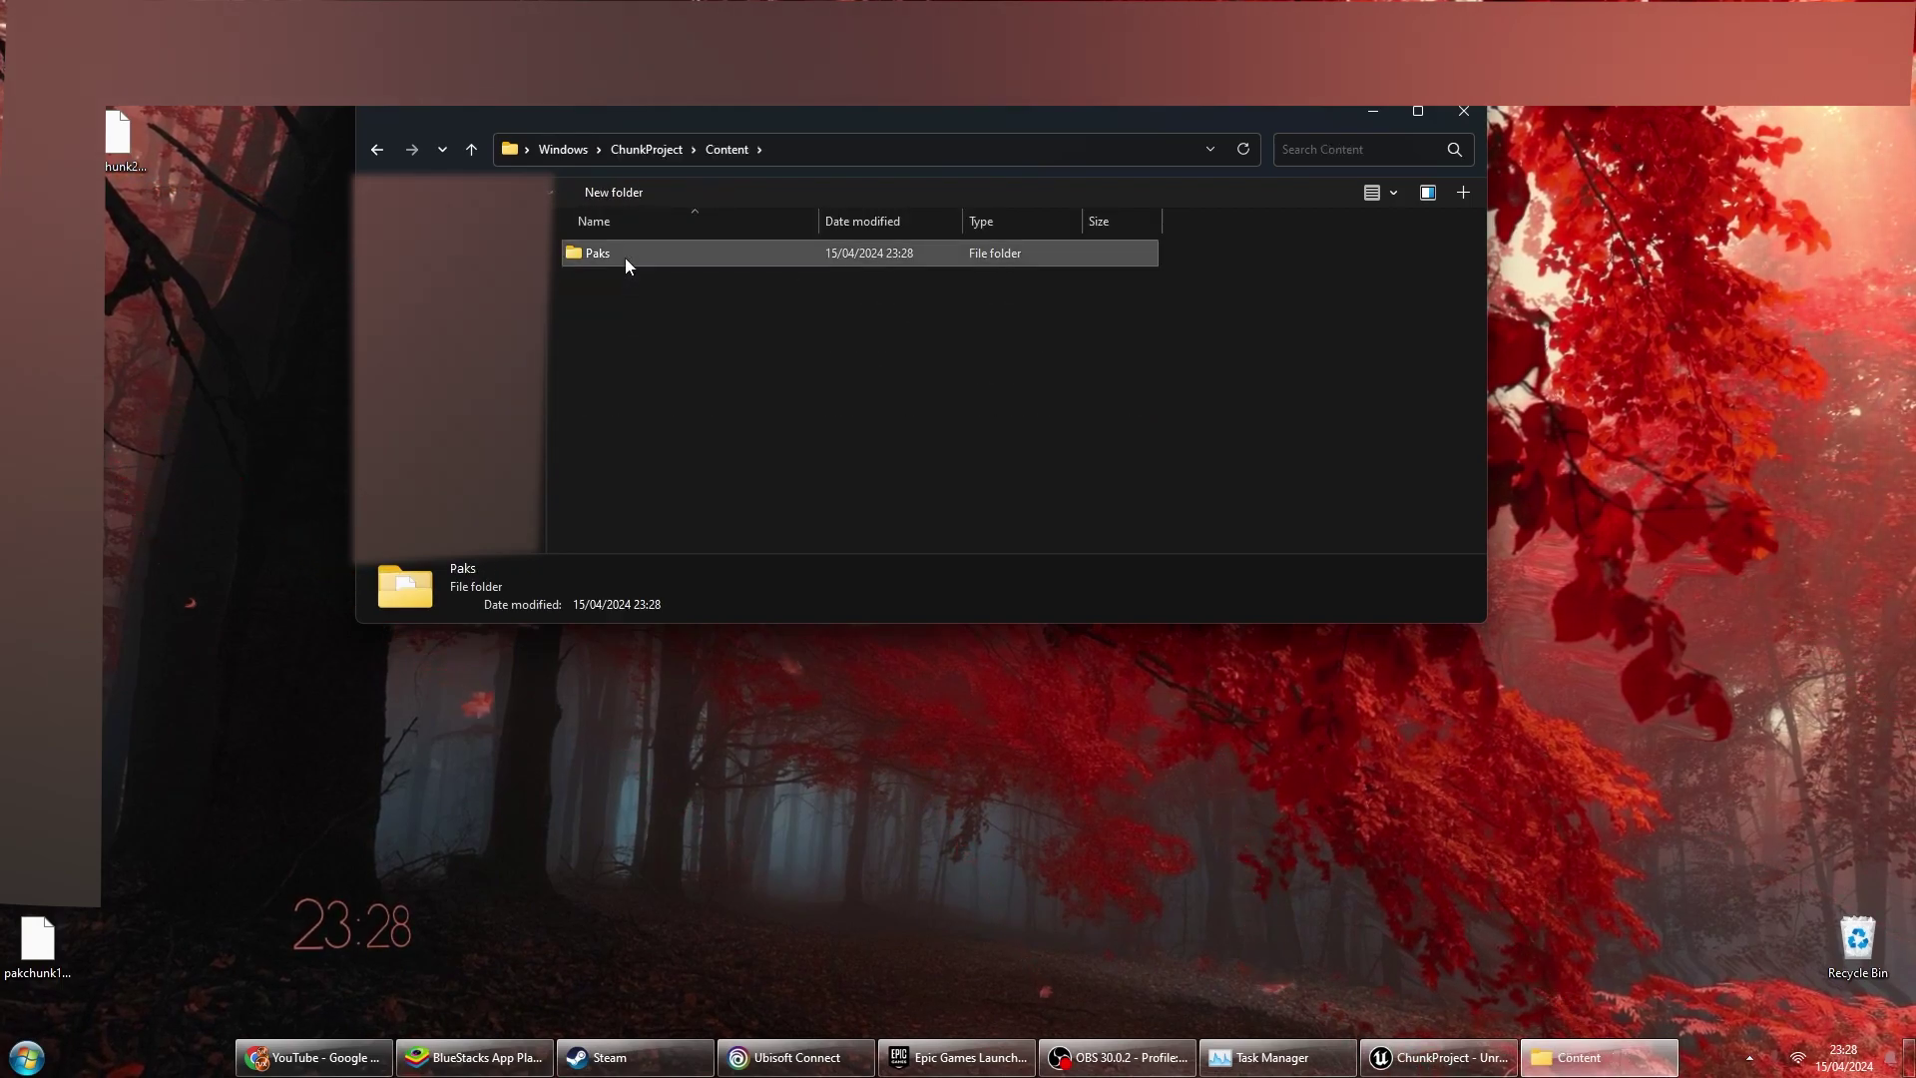
pyautogui.doubleClick(624, 258)
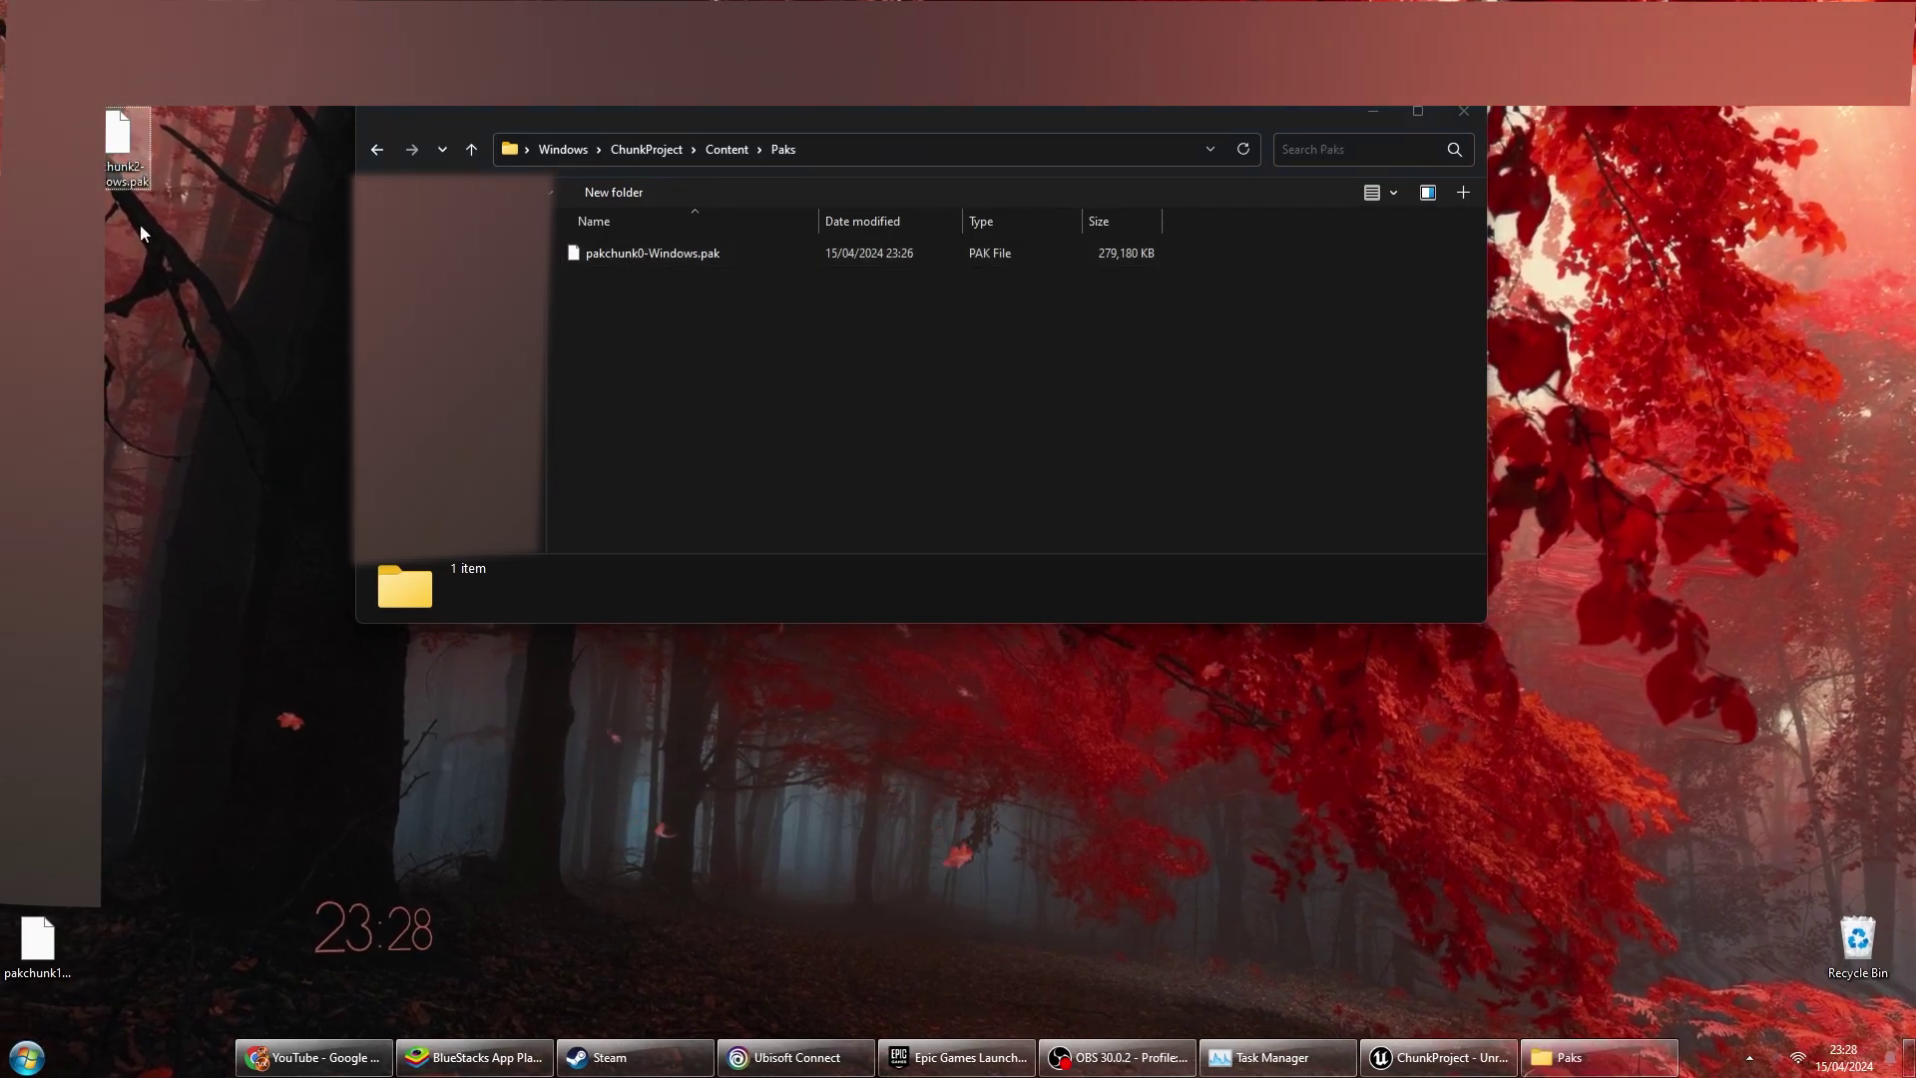
pyautogui.click(38, 943)
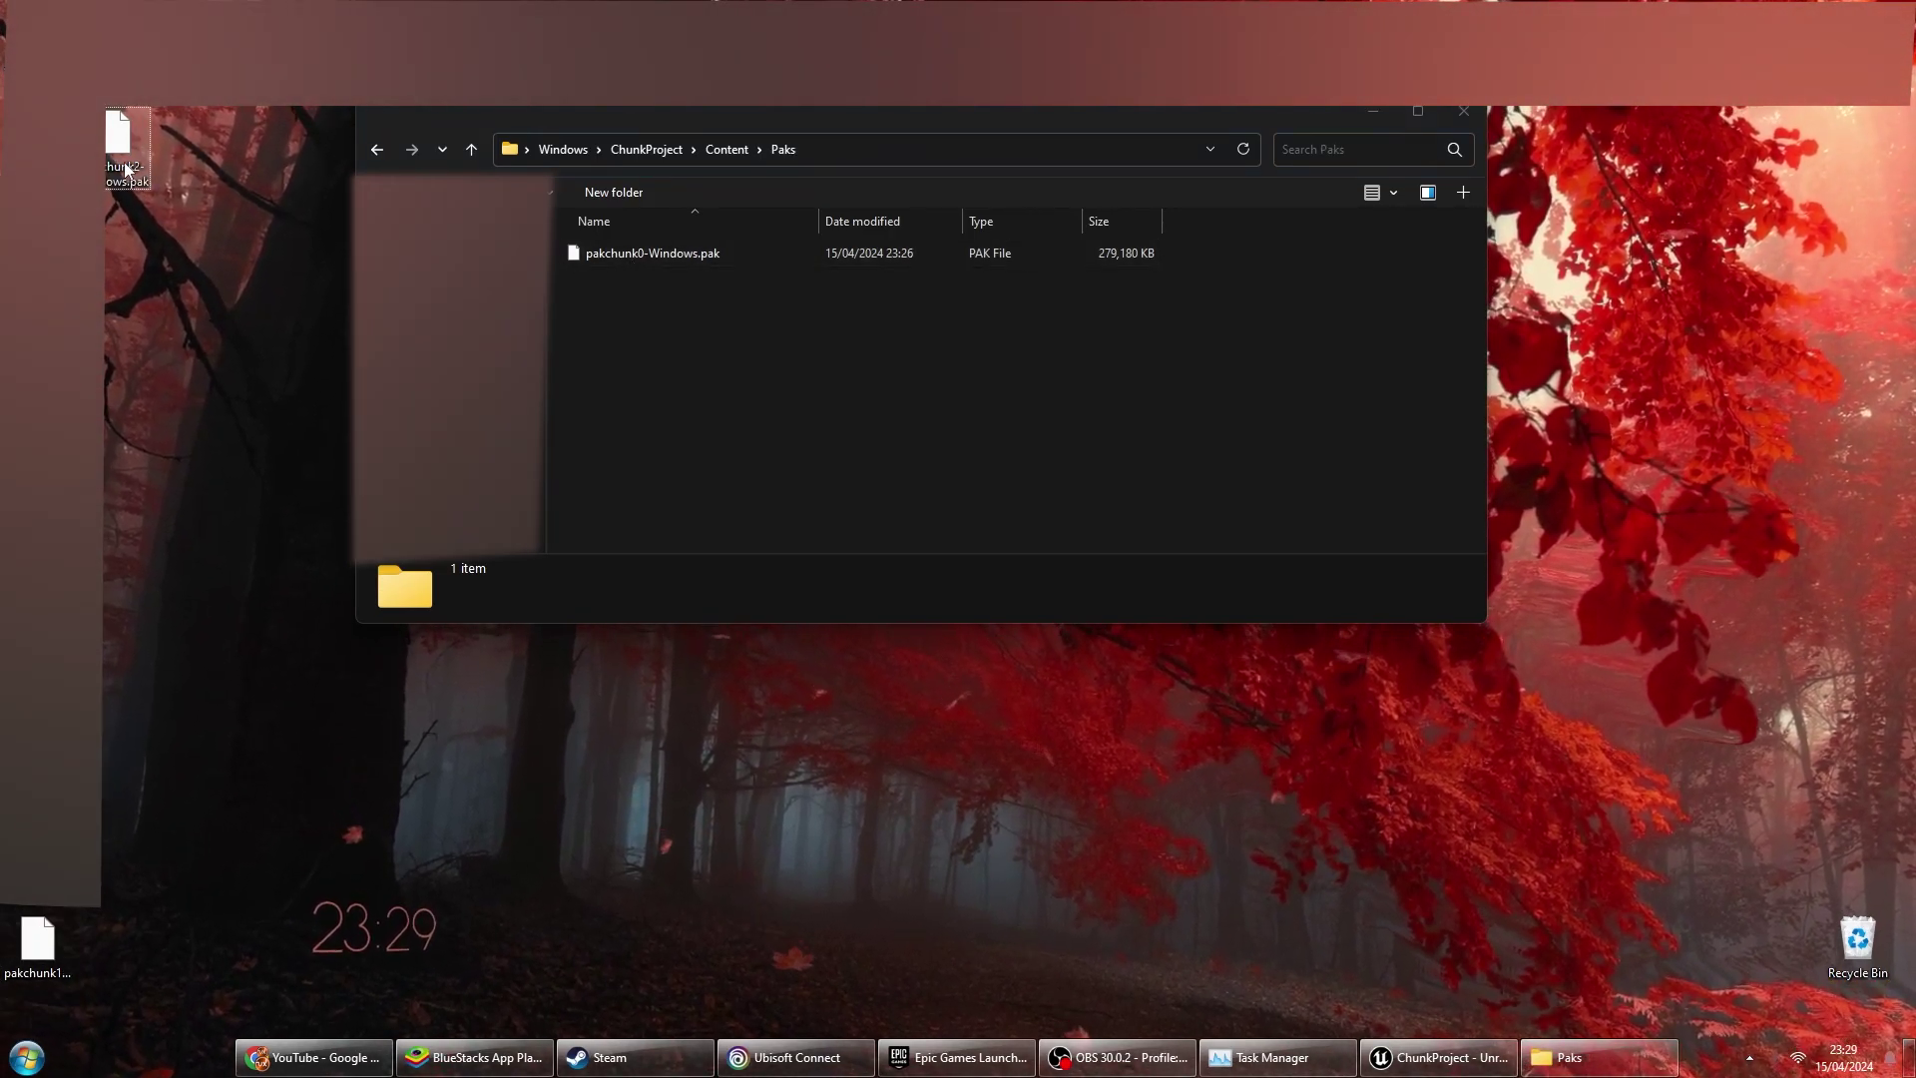
pyautogui.moveTo(44, 948)
pyautogui.mouseDown()
pyautogui.moveTo(686, 470)
pyautogui.moveTo(799, 471)
pyautogui.mouseUp()
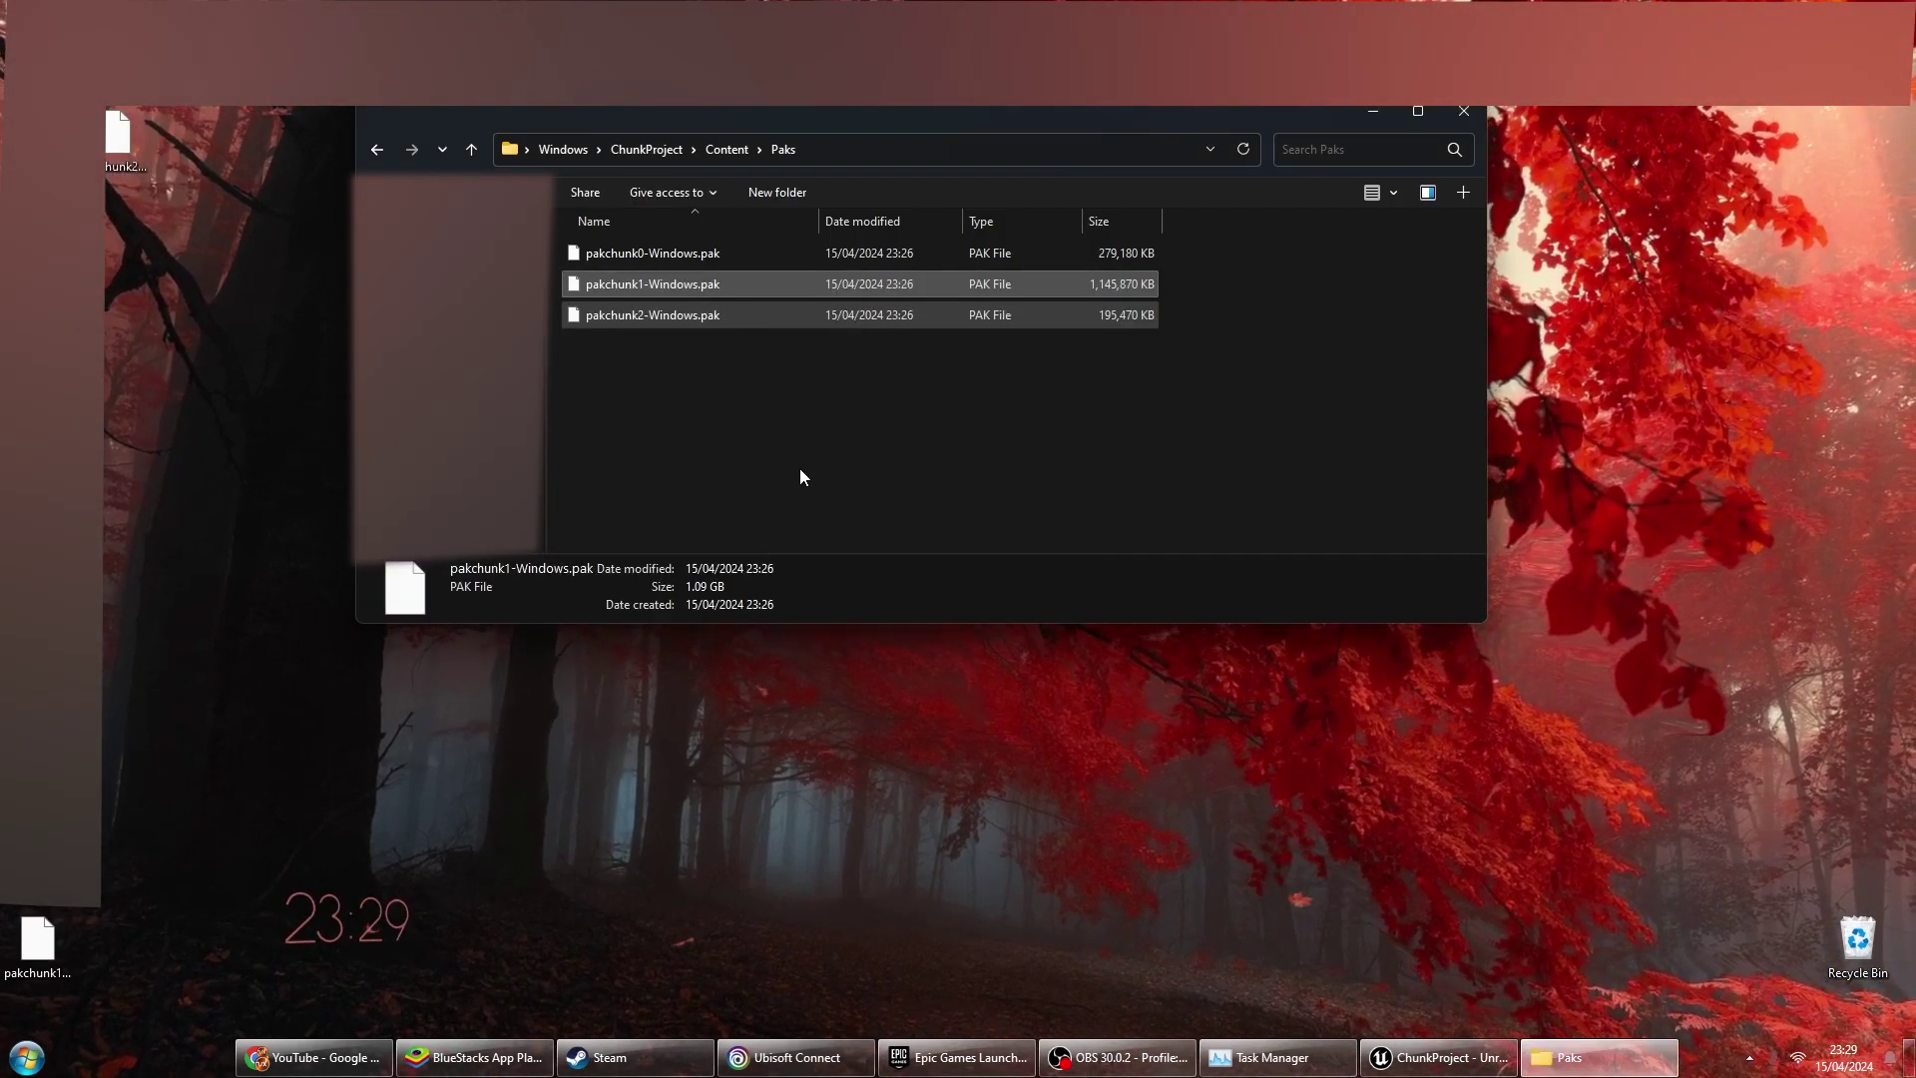
# Relaunch ChunkProject.exe from the packaged Windows build folder
pyautogui.click(666, 153)
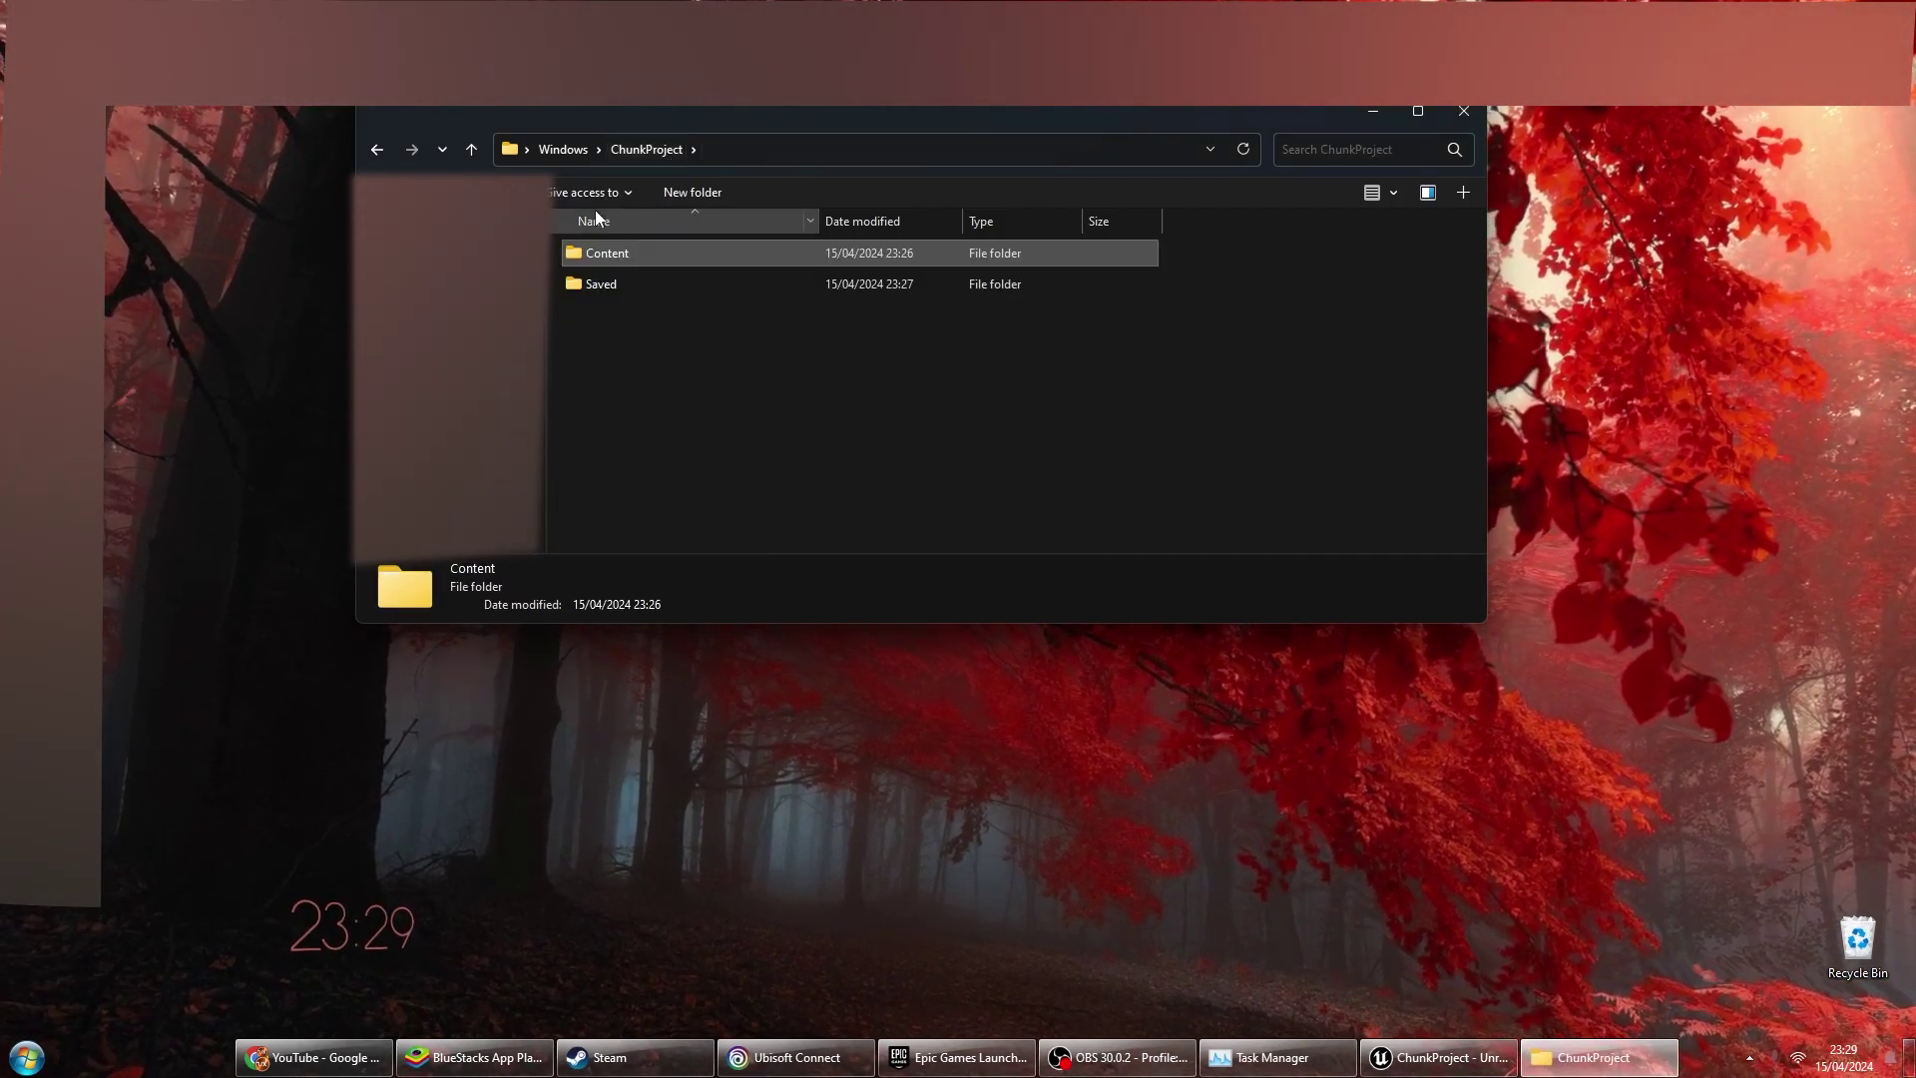
pyautogui.click(569, 152)
pyautogui.doubleClick(648, 317)
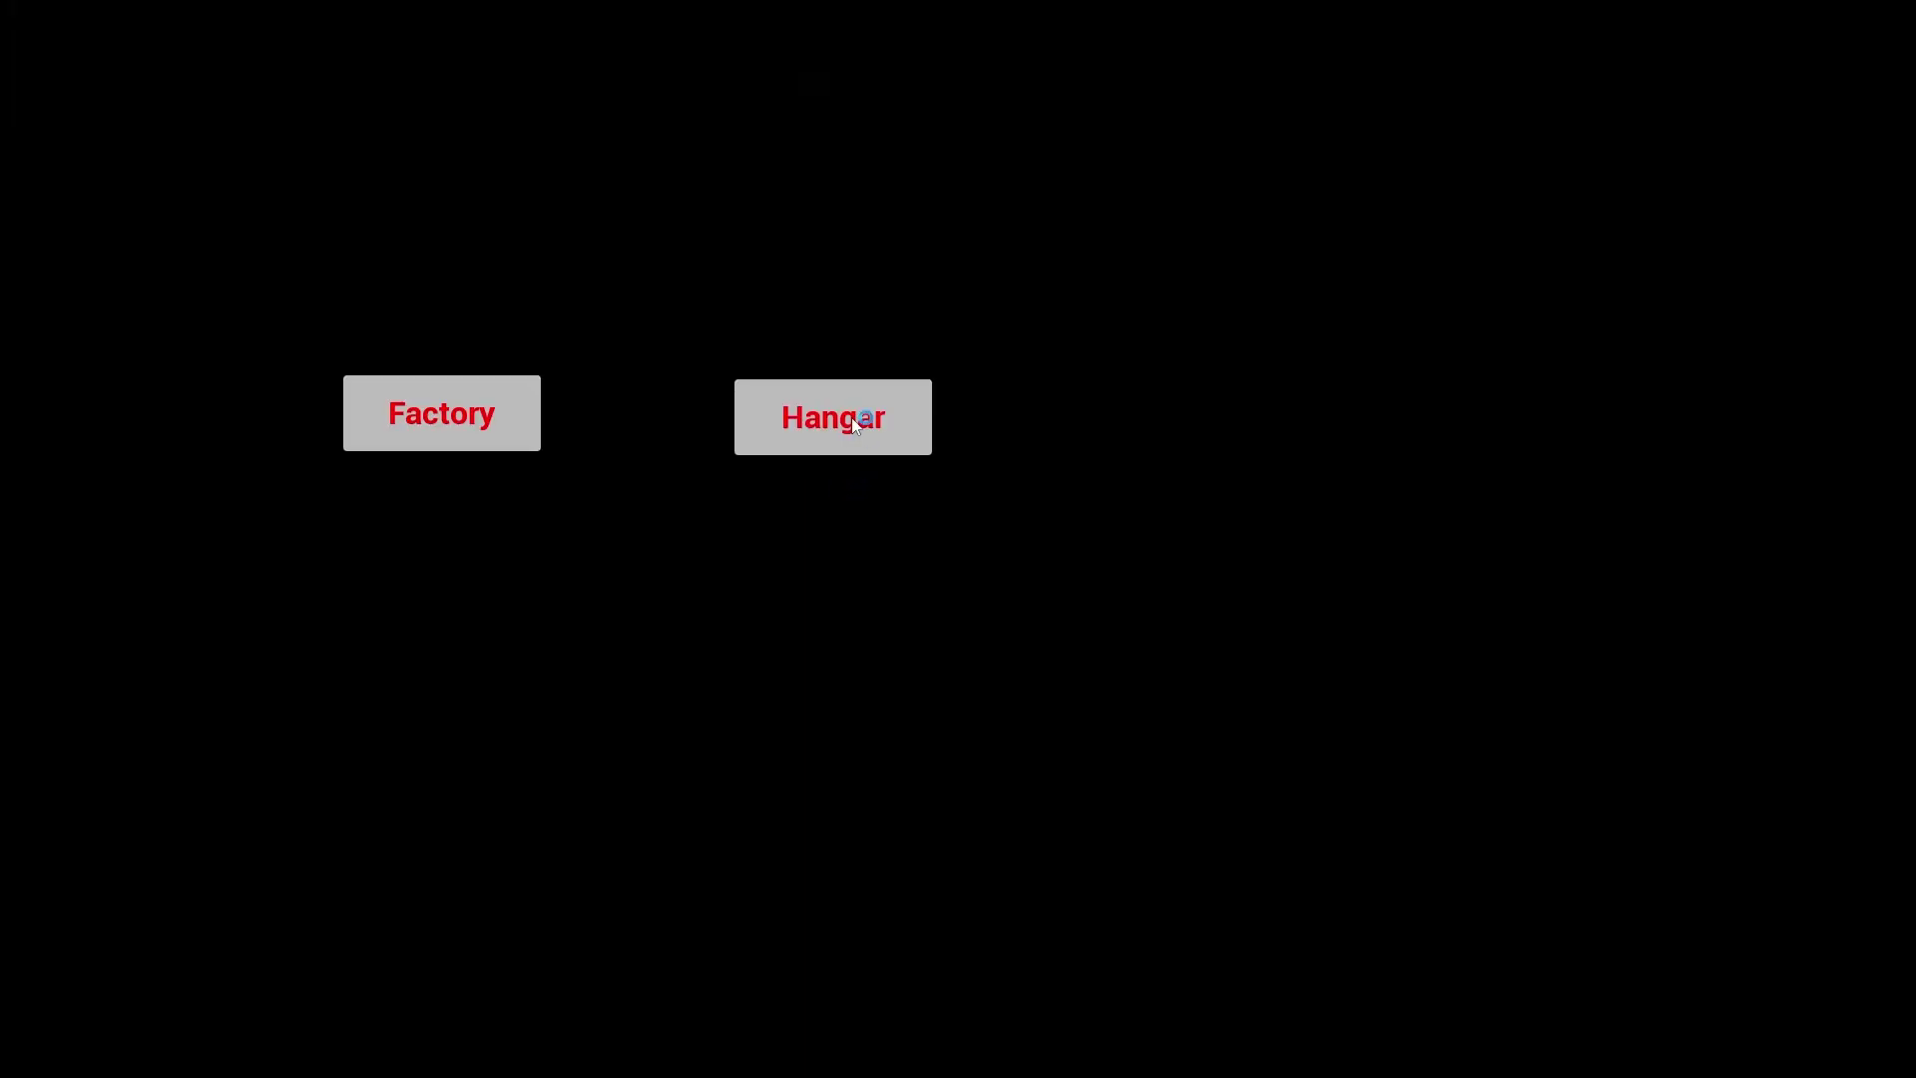
# Load the Hangar level, quit with Alt+F4, and relaunch ChunkProject.exe
pyautogui.click(854, 419)
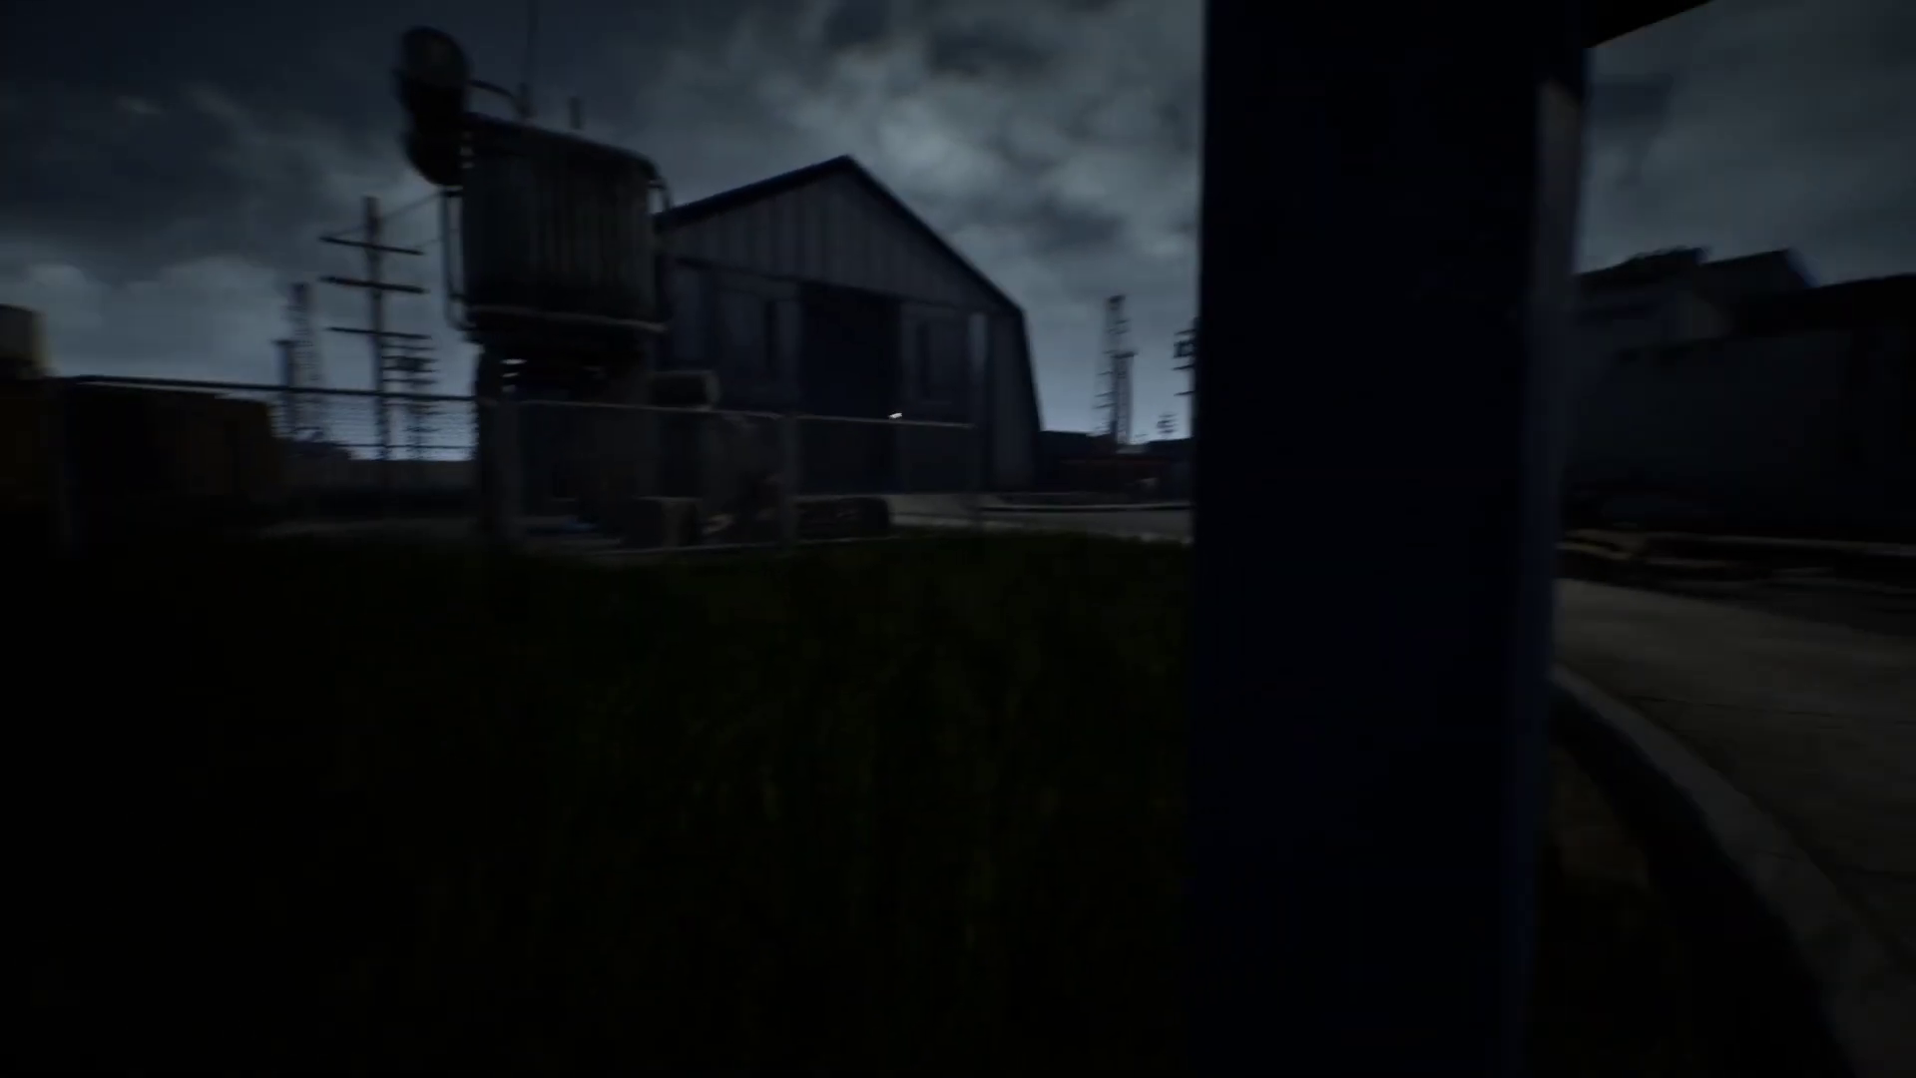
pyautogui.hotkey('alt', 'F4')
pyautogui.doubleClick(656, 318)
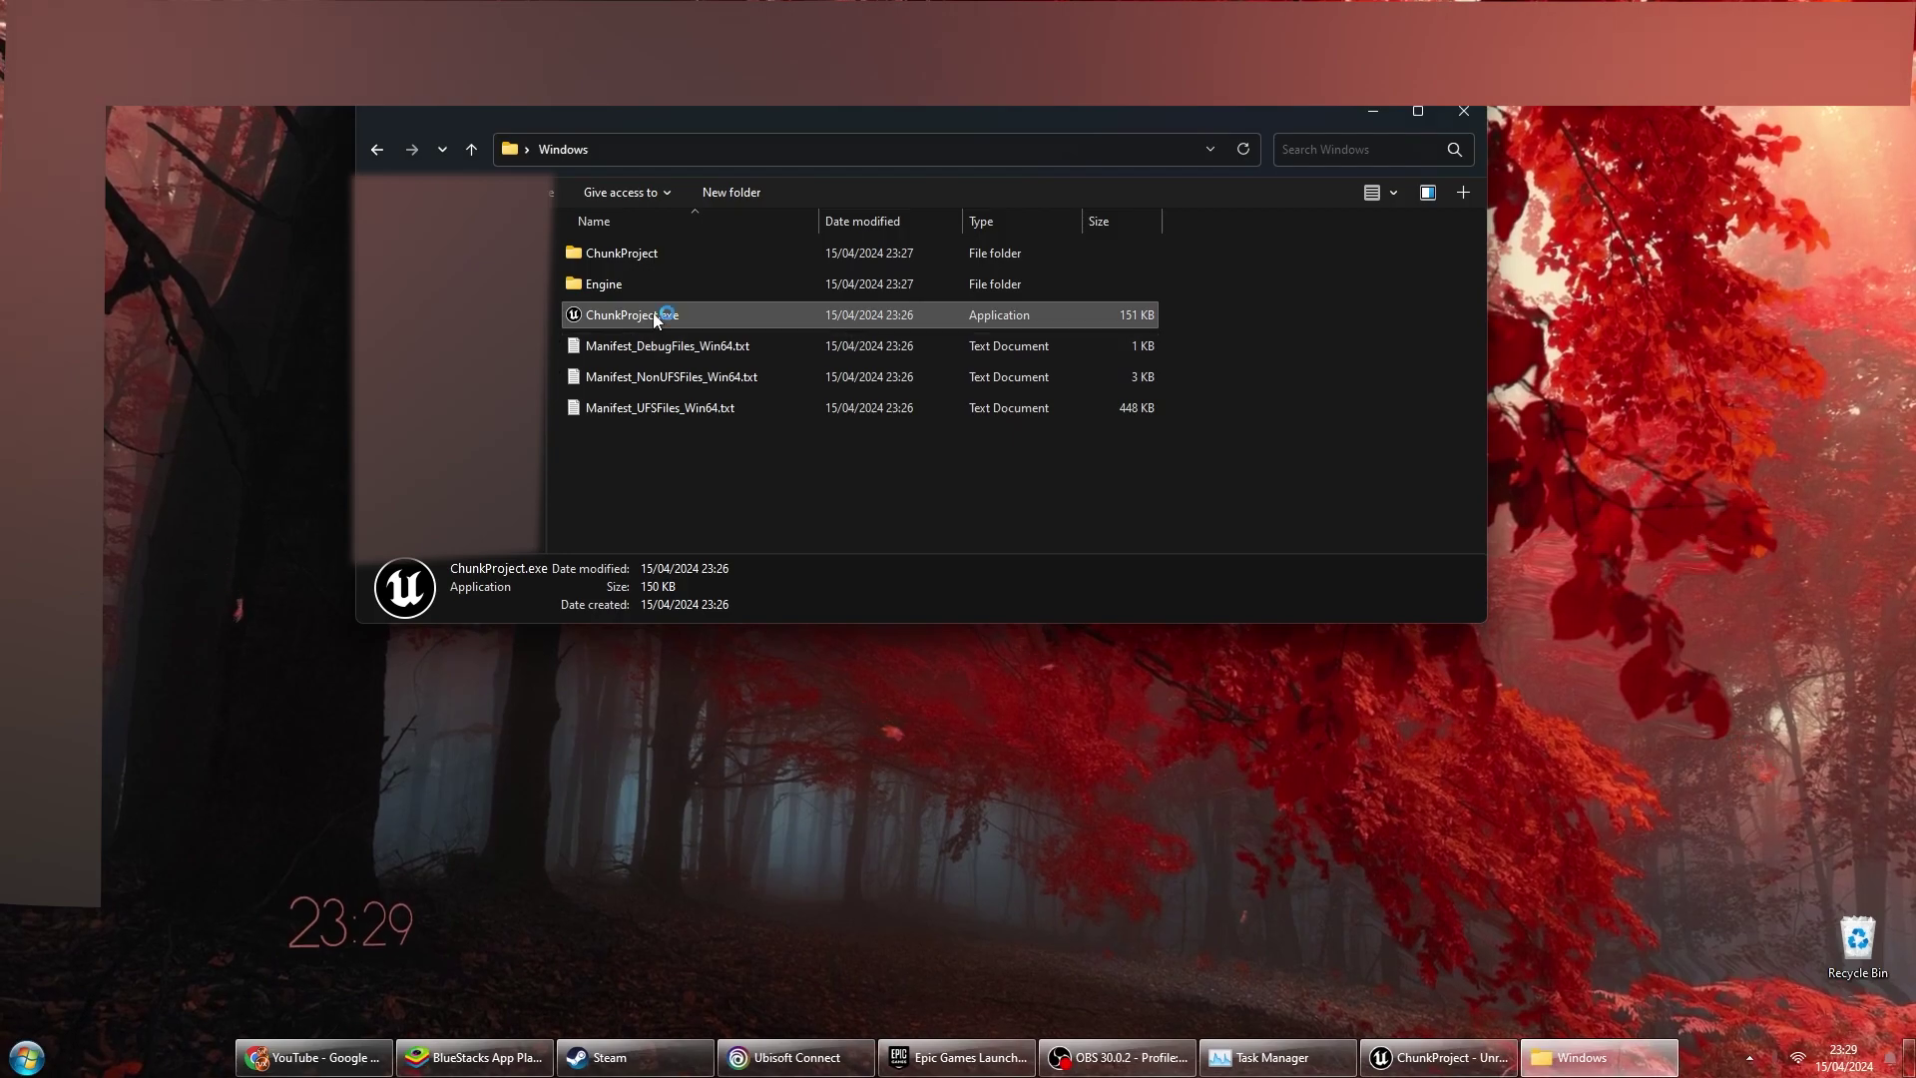